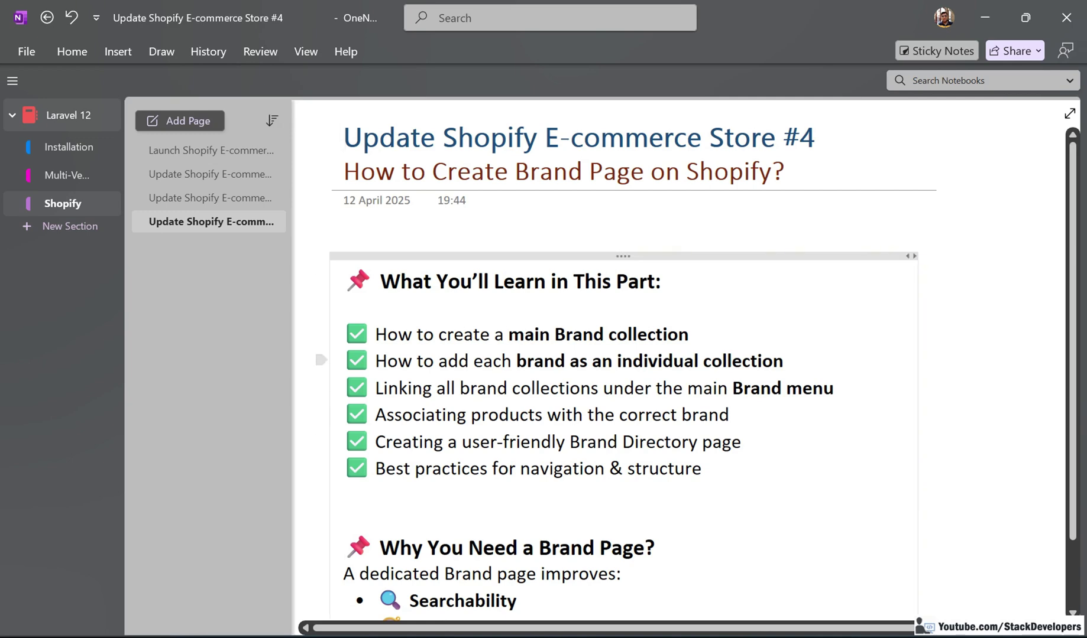
# Read the lesson notes on the brand page, then switch to Chrome and look over the storefront home page and its slideshow
pyautogui.scroll(-2, 692, 355)
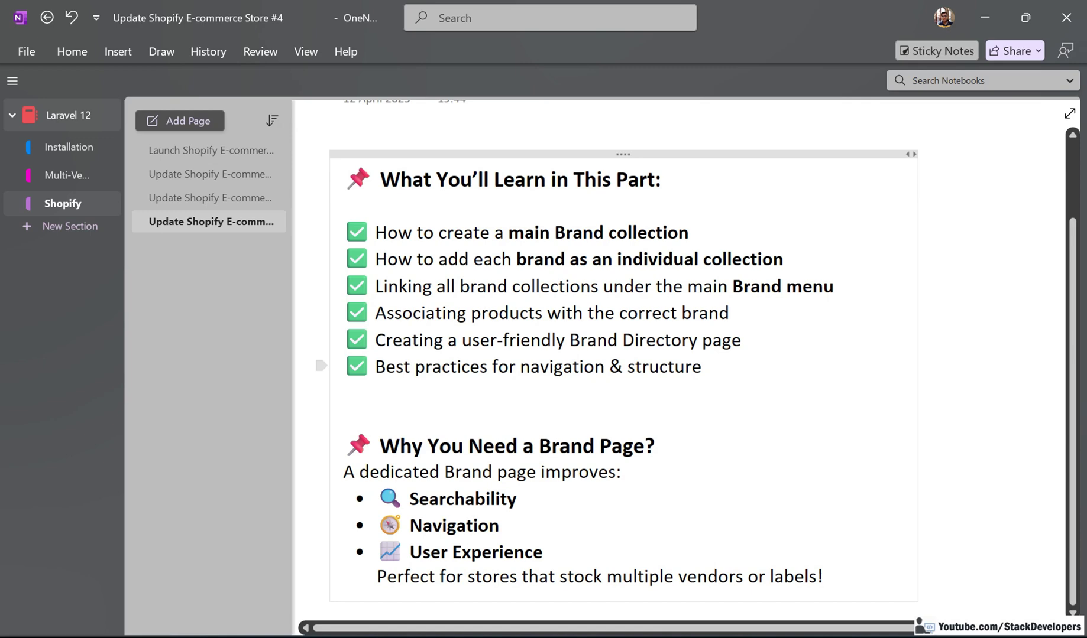
pyautogui.click(654, 636)
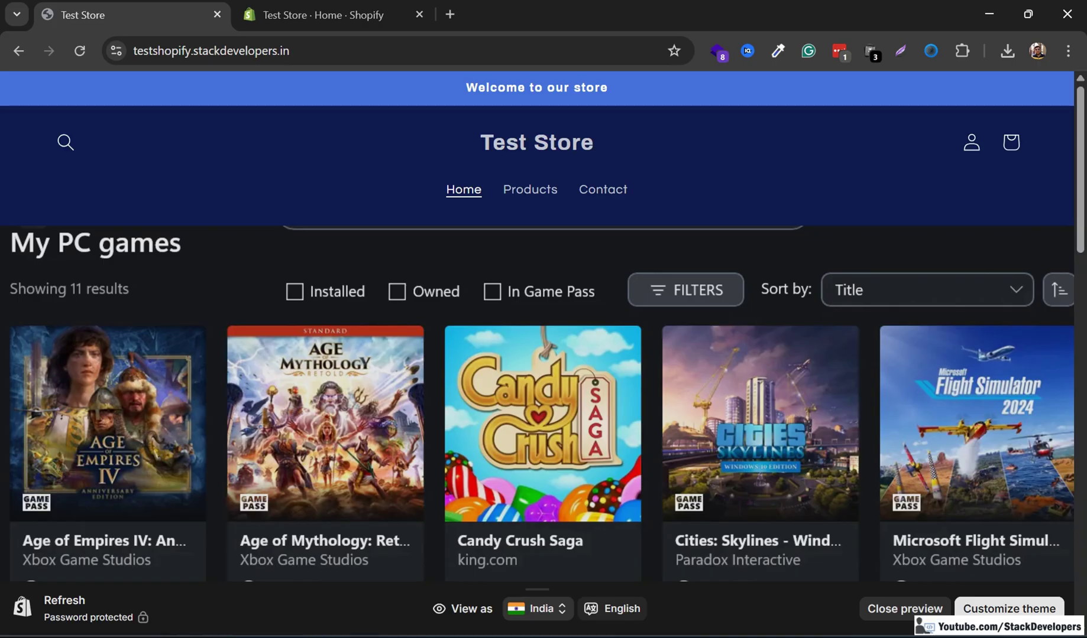
pyautogui.scroll(-3, 570, 462)
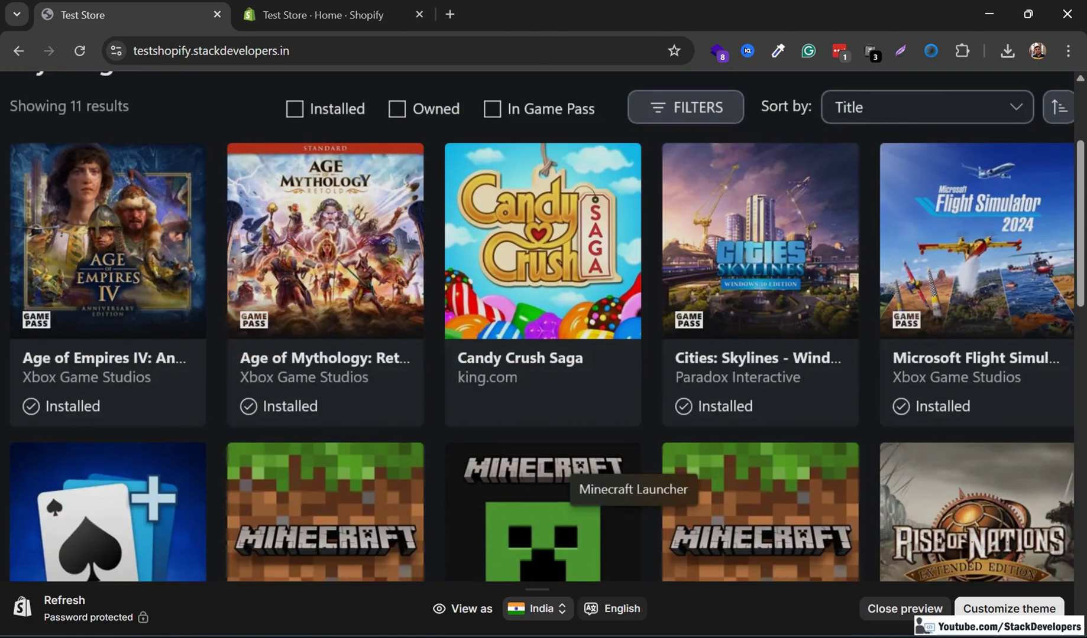
pyautogui.scroll(3, 570, 462)
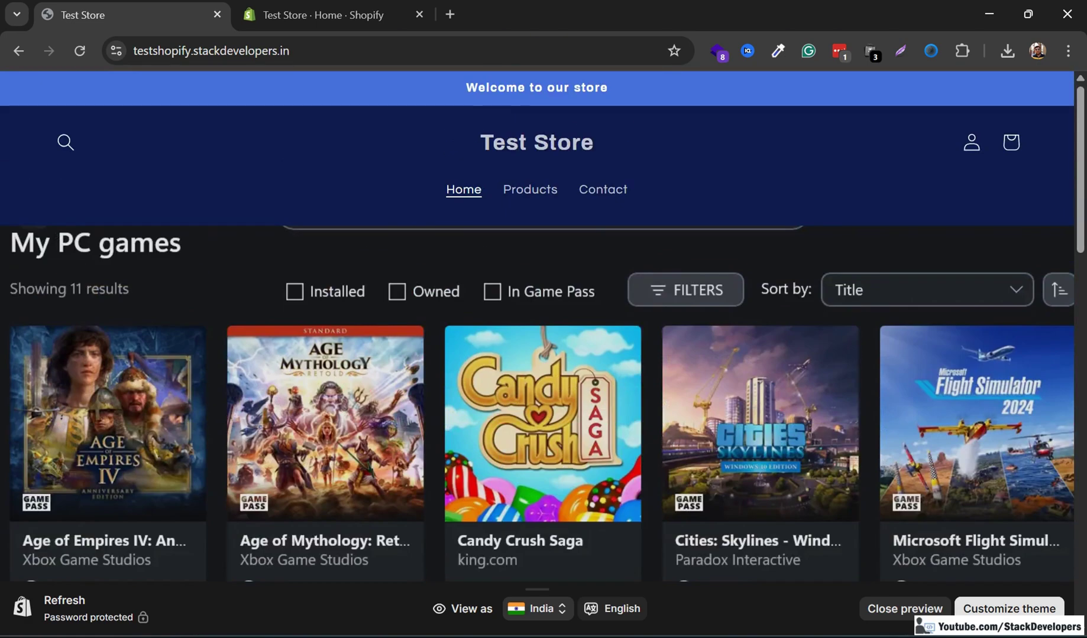
pyautogui.scroll(-3, 571, 461)
pyautogui.scroll(2, 570, 461)
pyautogui.scroll(-4, 571, 461)
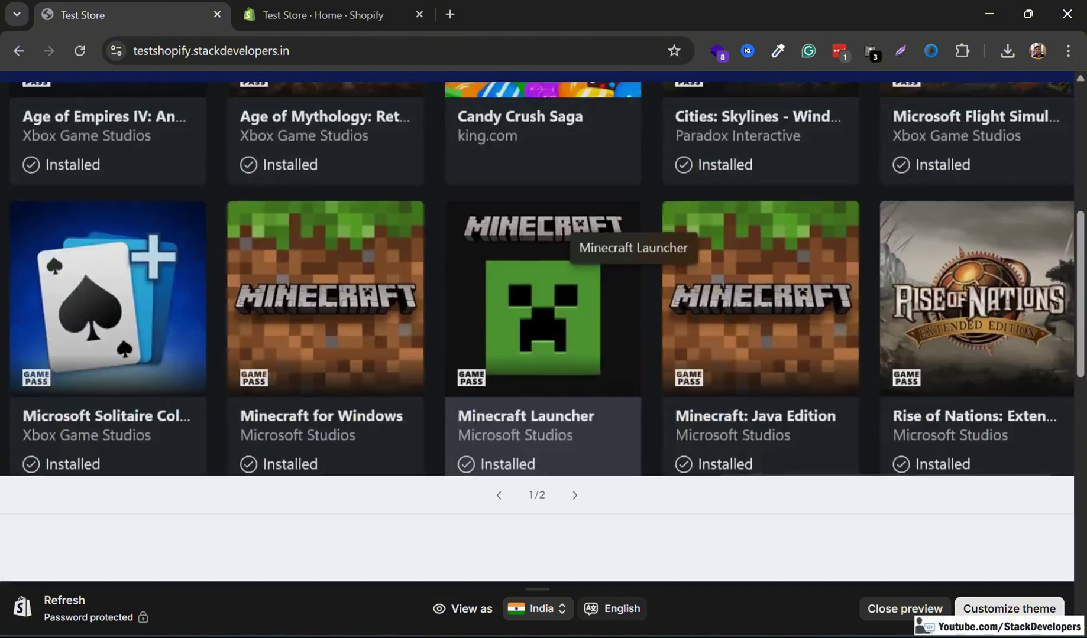
pyautogui.scroll(5, 571, 461)
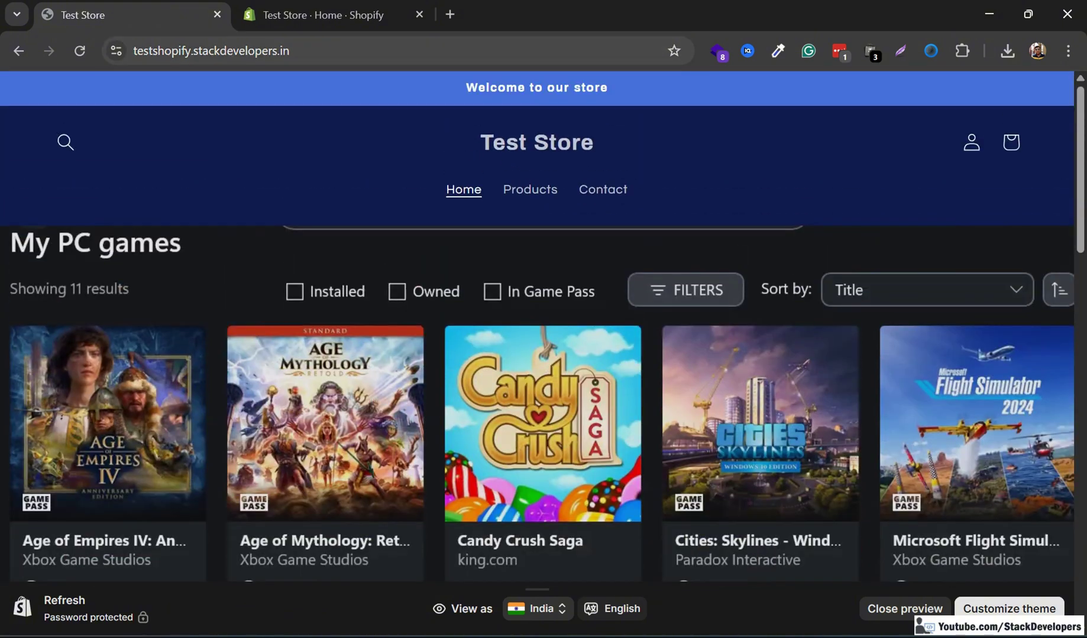
# Open the current Refresh theme of the online store for customization from the Shopify admin
pyautogui.click(325, 15)
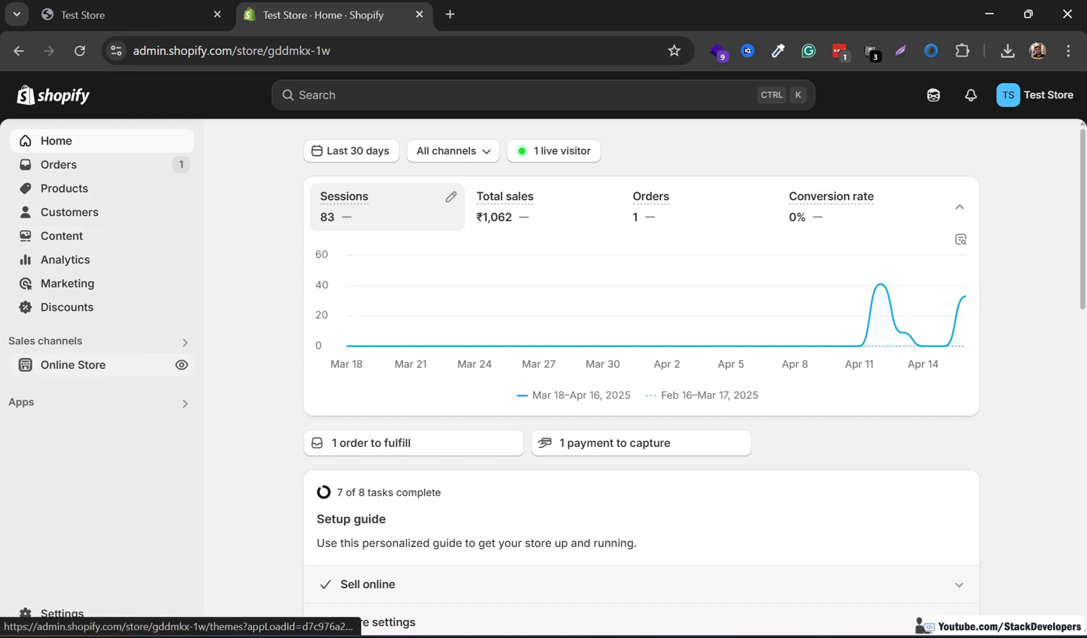
pyautogui.click(73, 365)
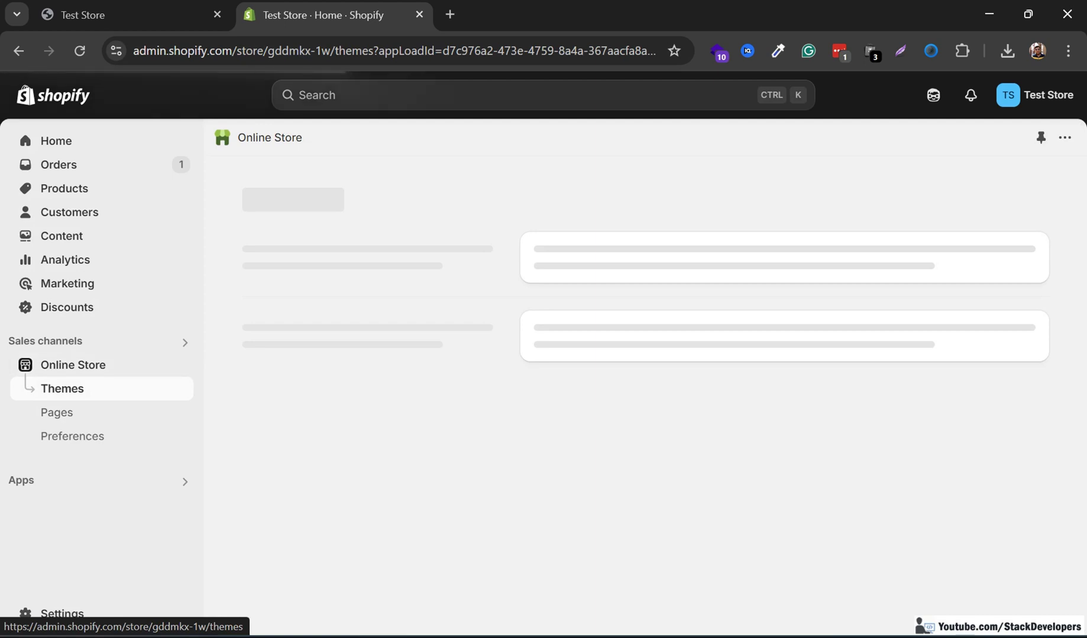
pyautogui.scroll(-1, 982, 491)
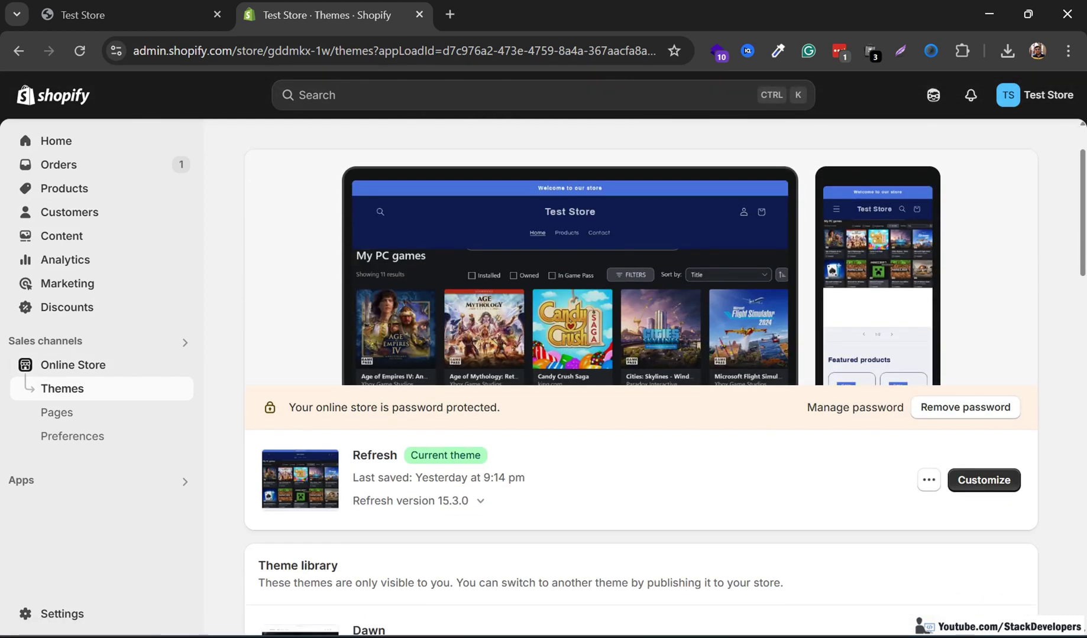
pyautogui.click(983, 480)
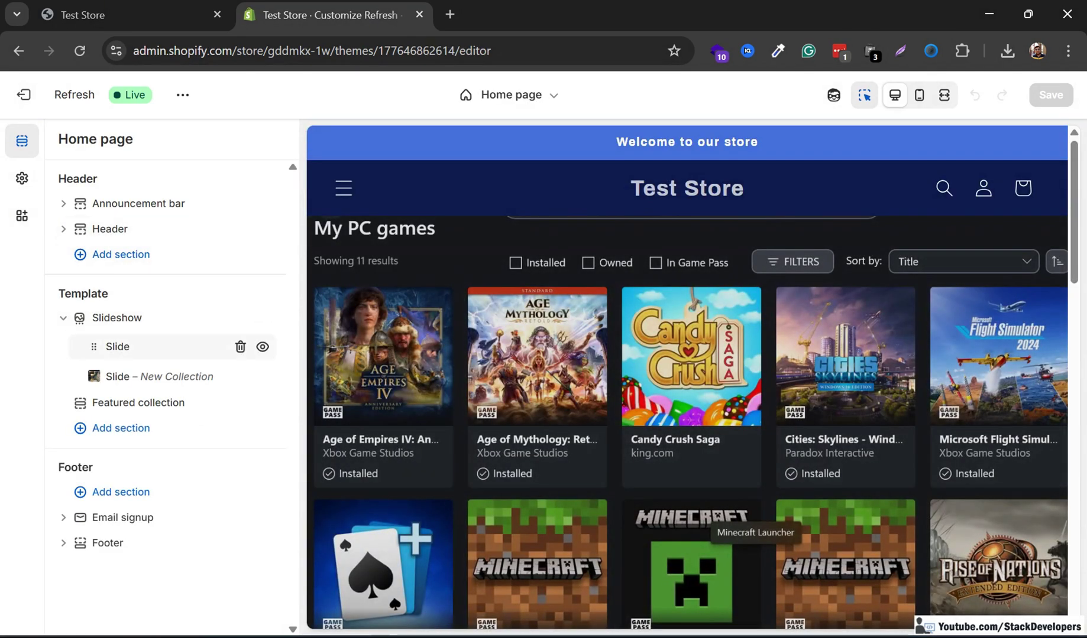
# Replace the first slide's image with an upload of "Grey Minimalist Special Offer Banner Landscape (1)" from Downloads and save the theme
pyautogui.click(147, 346)
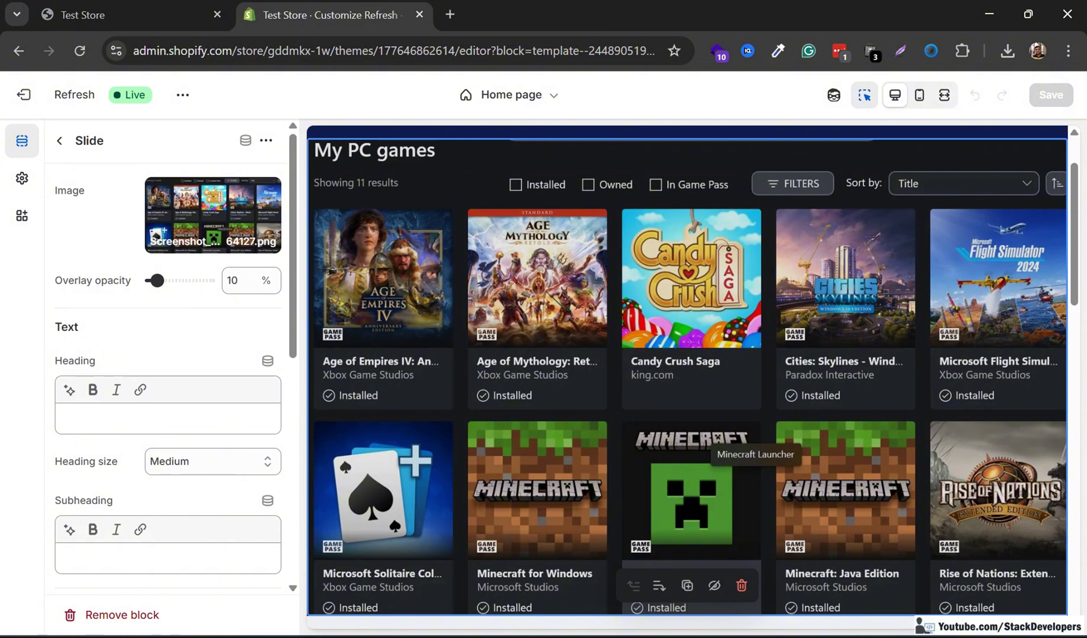
pyautogui.click(213, 215)
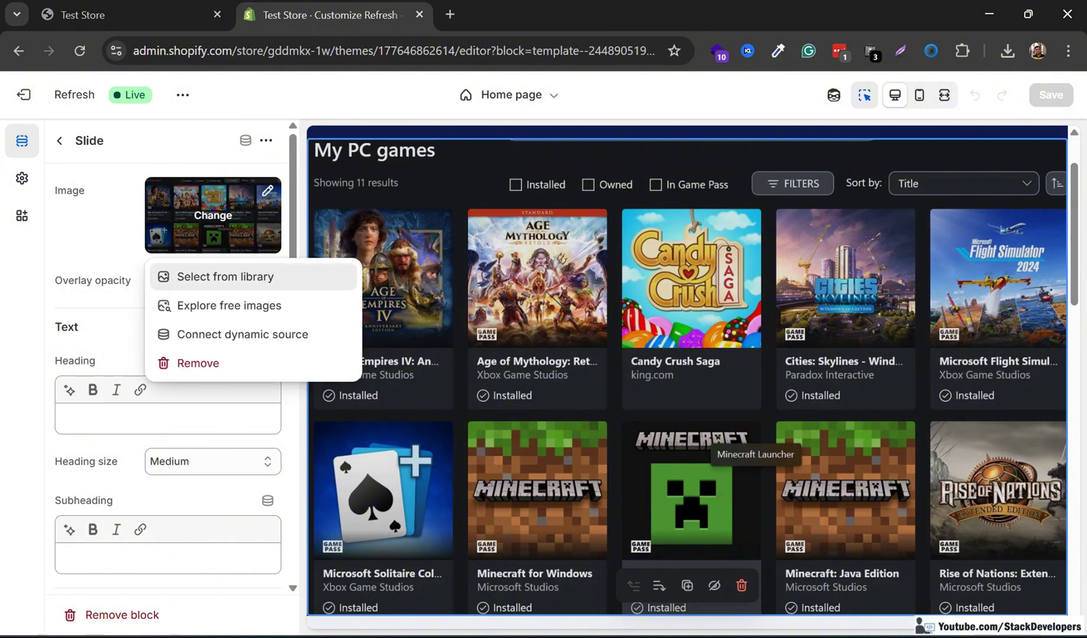
pyautogui.click(224, 277)
pyautogui.click(542, 285)
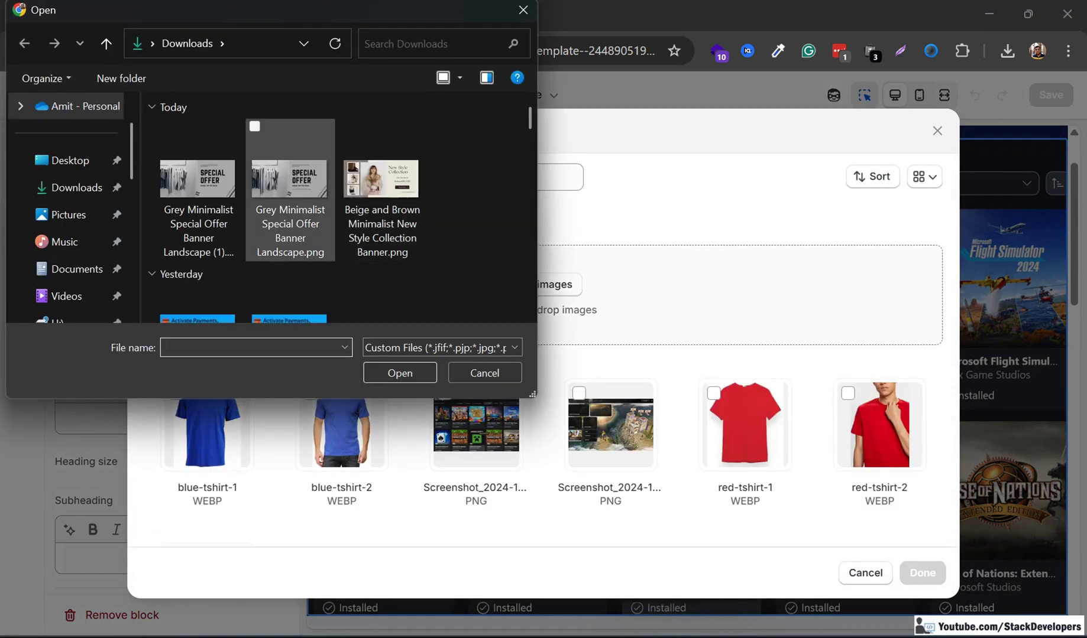
pyautogui.doubleClick(197, 195)
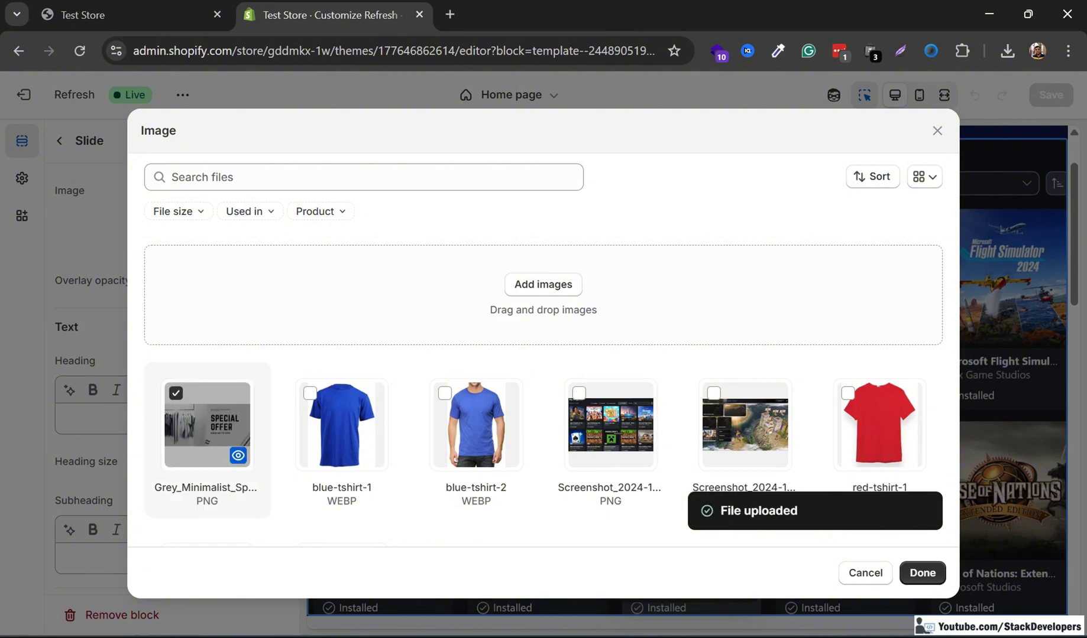
pyautogui.click(922, 573)
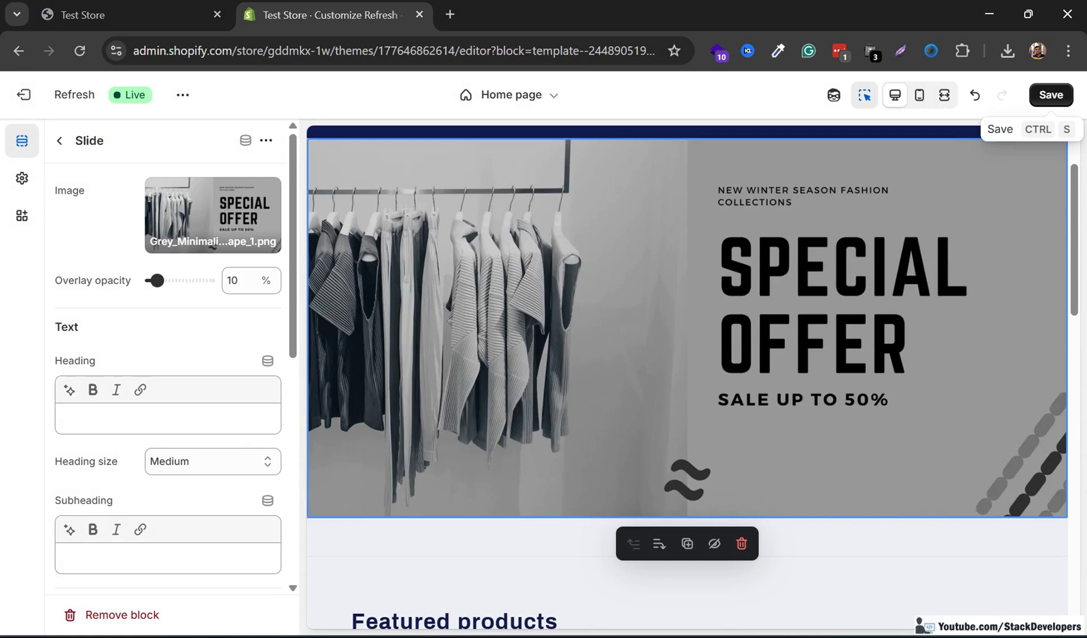
pyautogui.click(1051, 94)
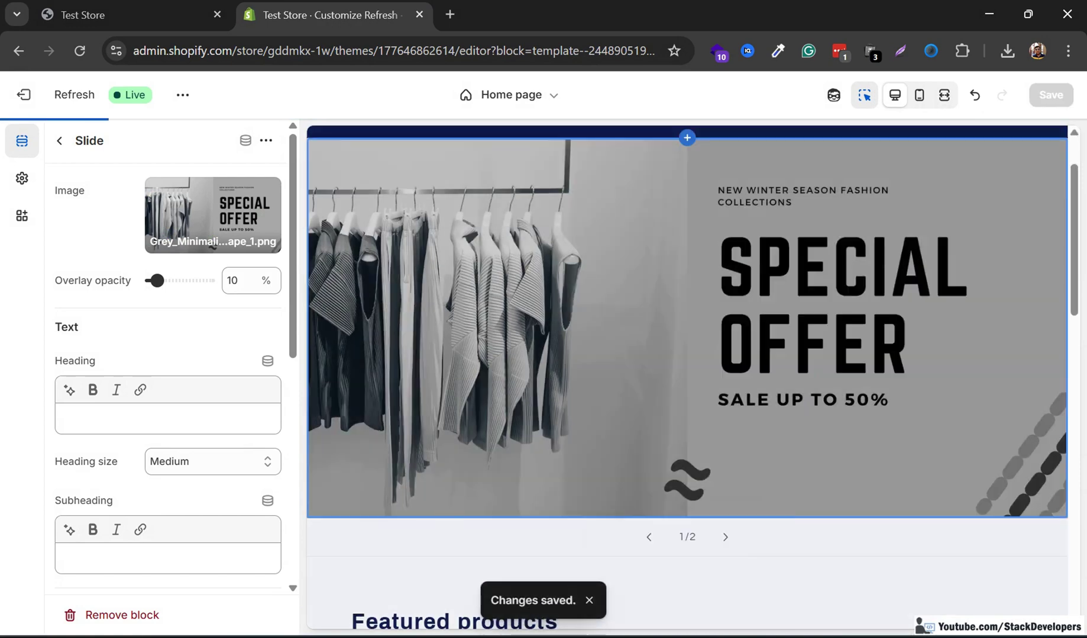
pyautogui.scroll(-5, 168, 379)
pyautogui.scroll(5, 168, 354)
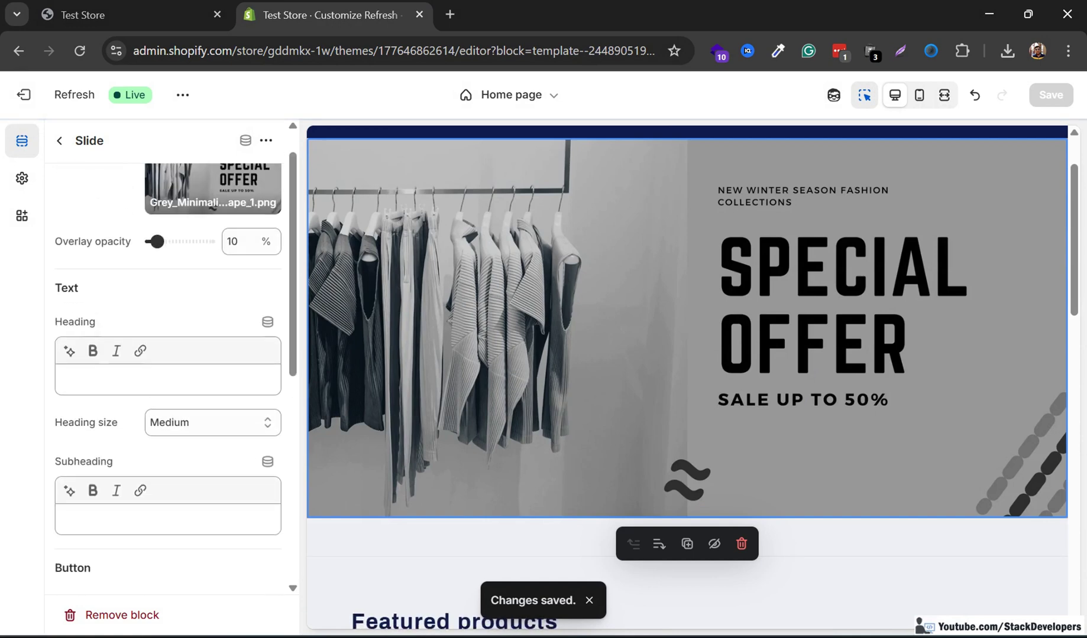
# Replace the New Collection slide's image with an upload of "Beige and Brown Minimalist New Style Collection Banner.png" and save the theme
pyautogui.click(59, 141)
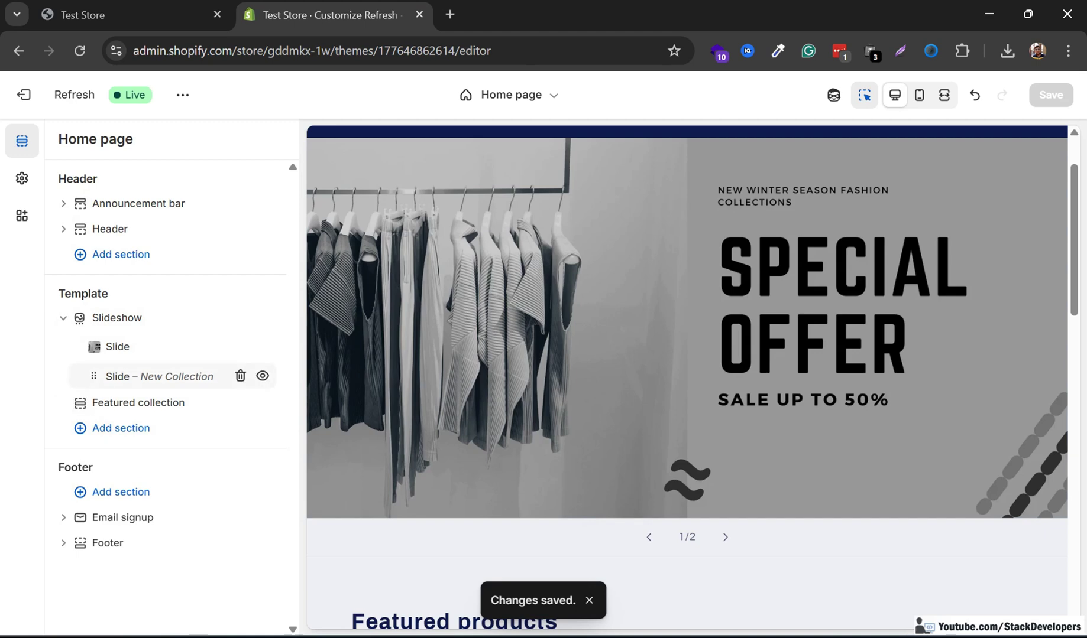
pyautogui.click(160, 377)
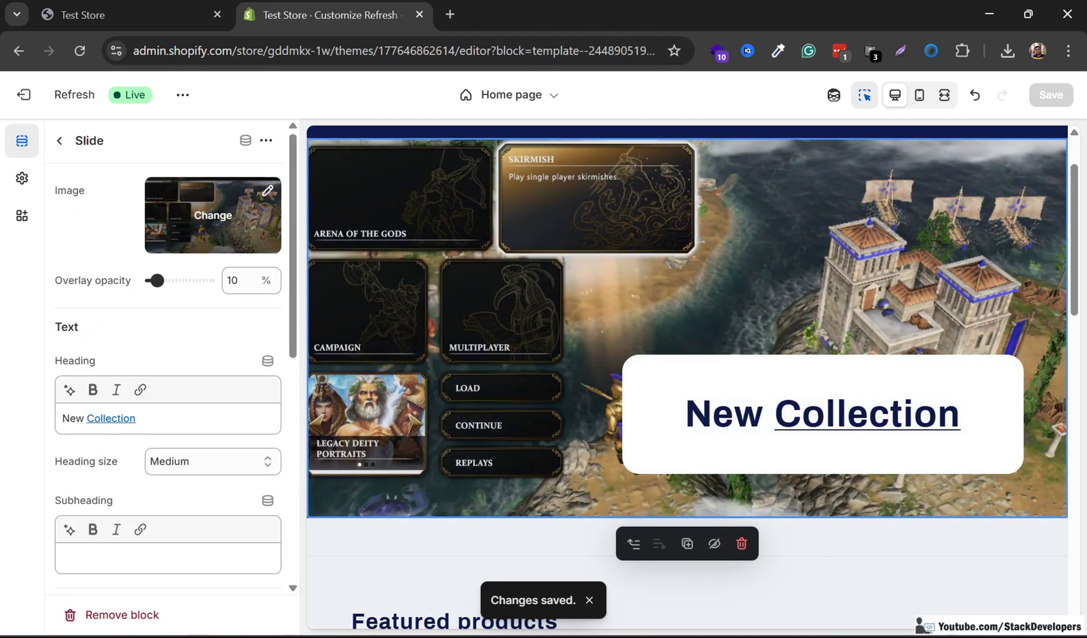
pyautogui.click(213, 216)
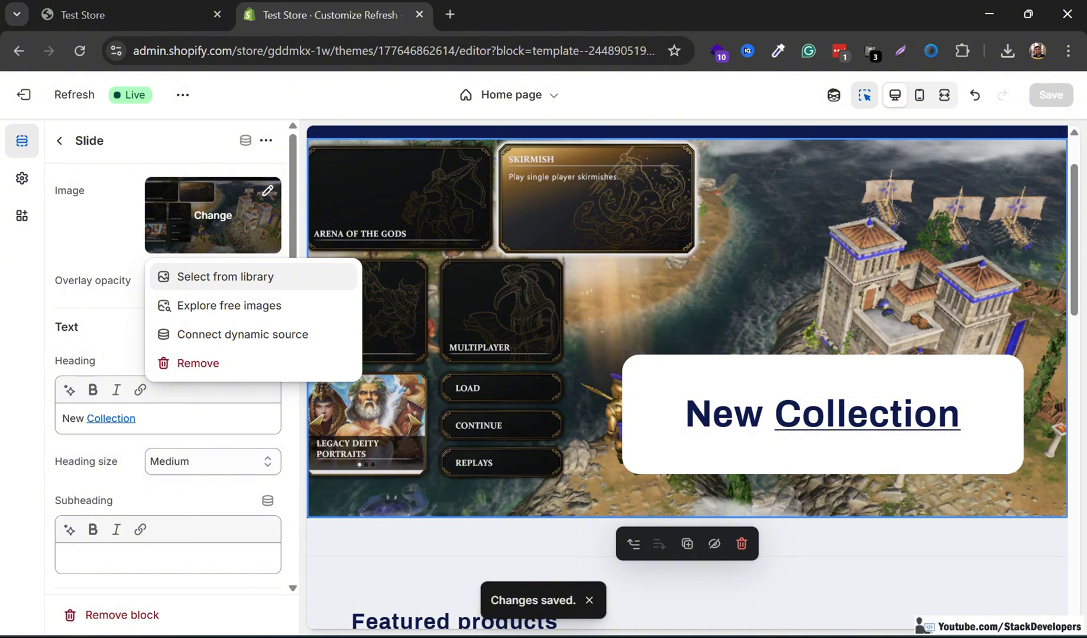
pyautogui.click(225, 277)
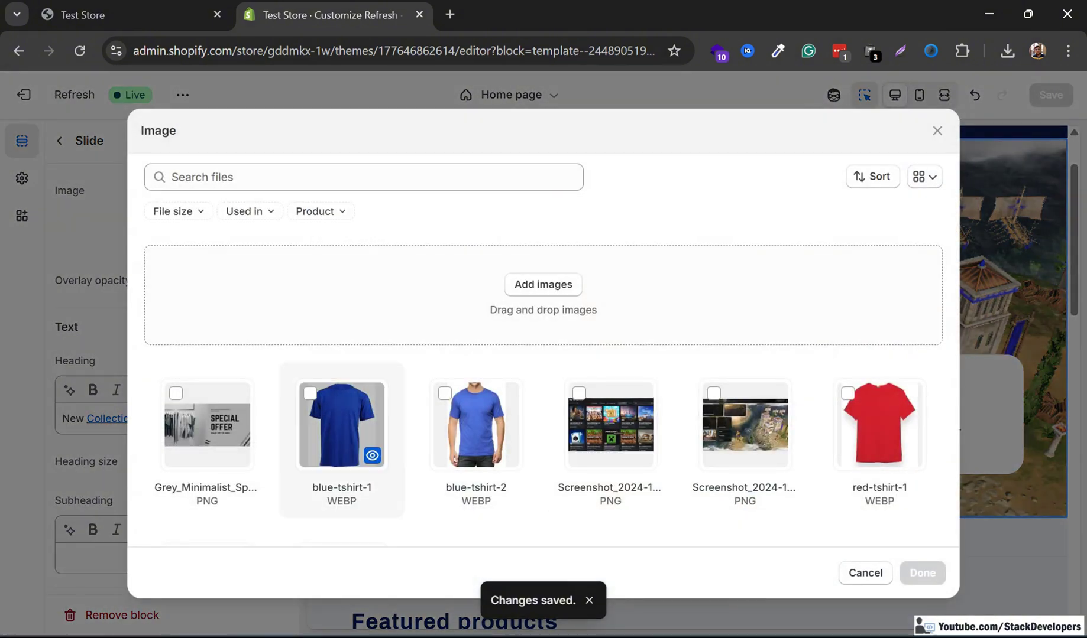
pyautogui.click(543, 285)
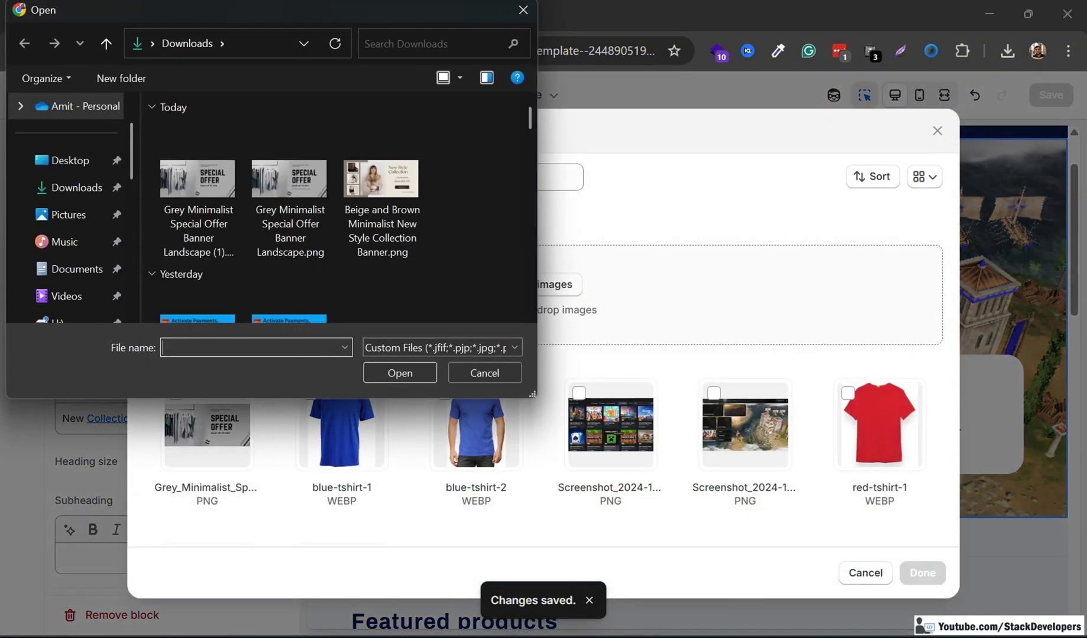
pyautogui.doubleClick(381, 188)
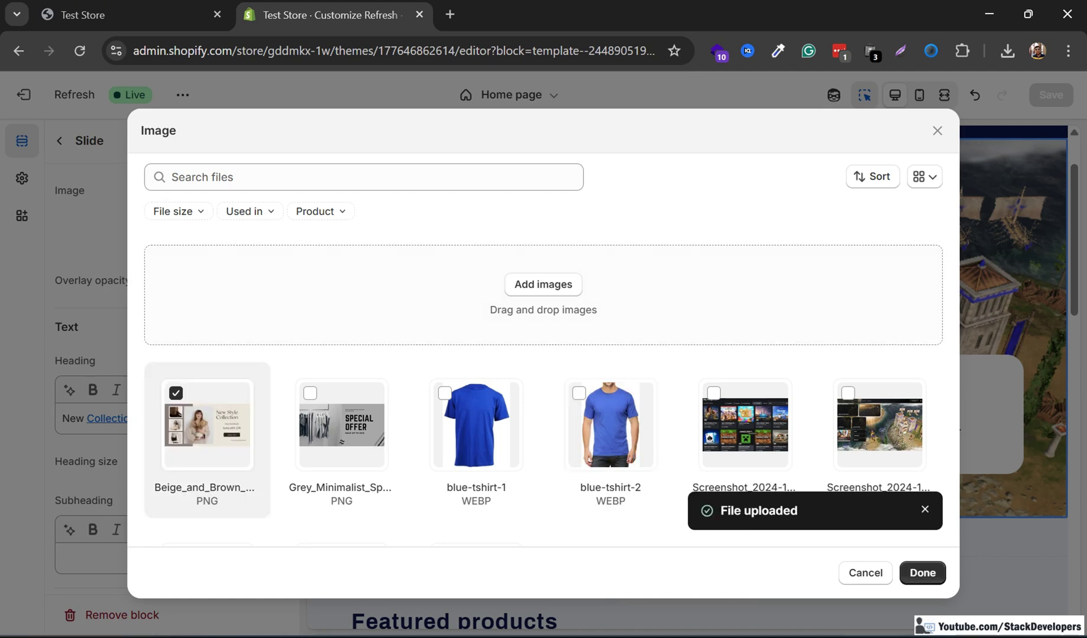
pyautogui.click(921, 573)
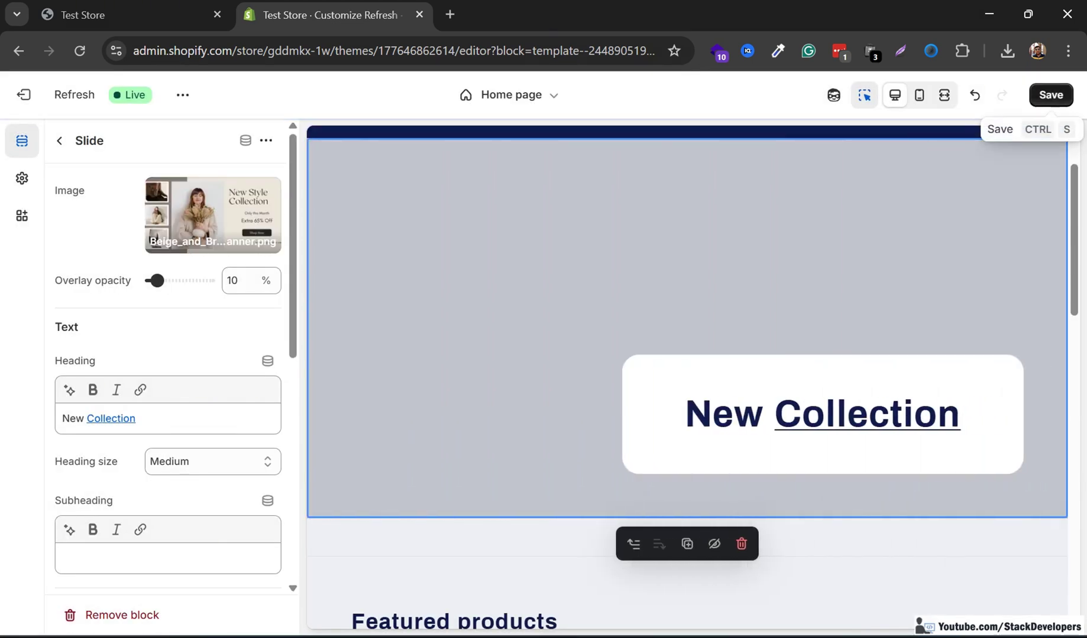
pyautogui.click(1050, 95)
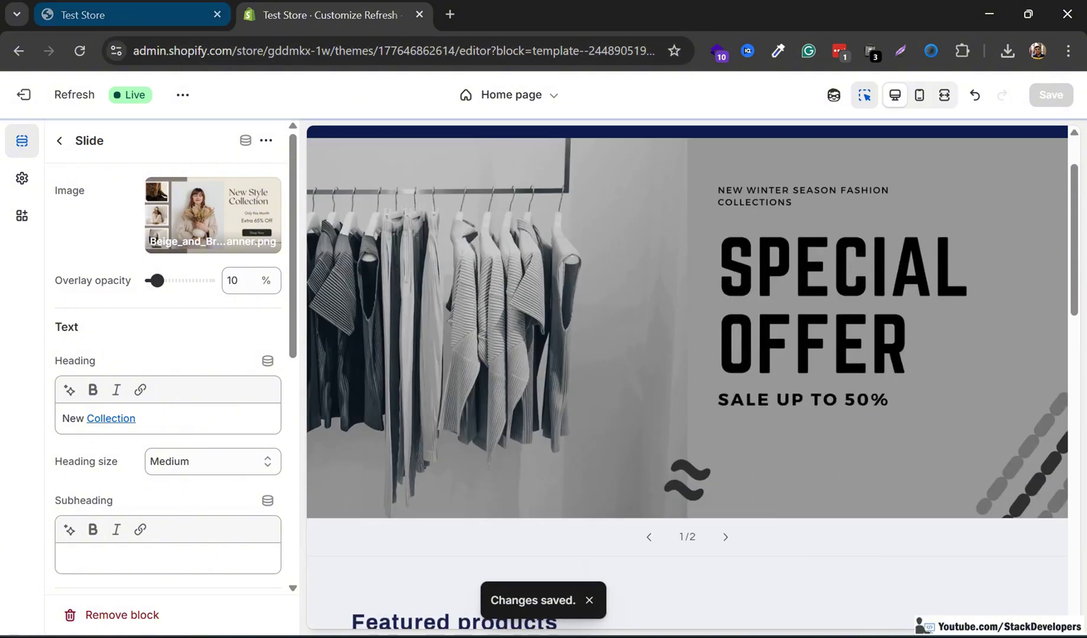
# Reload the storefront home page and check both new banners in the slideshow
pyautogui.click(131, 15)
pyautogui.press('F5')
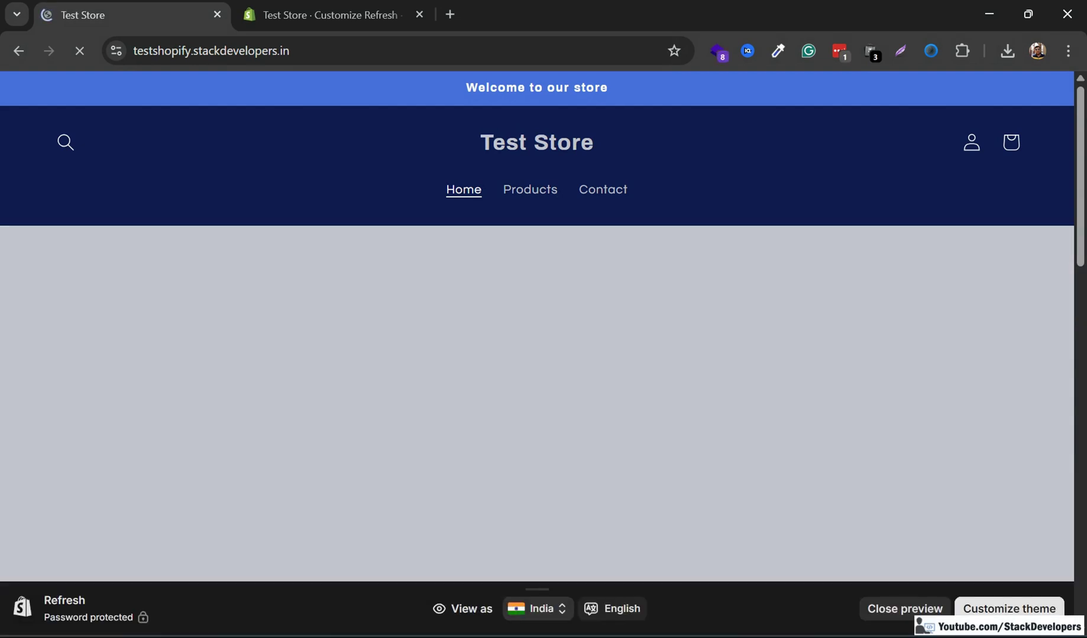
pyautogui.scroll(-1, 537, 327)
pyautogui.scroll(4, 537, 327)
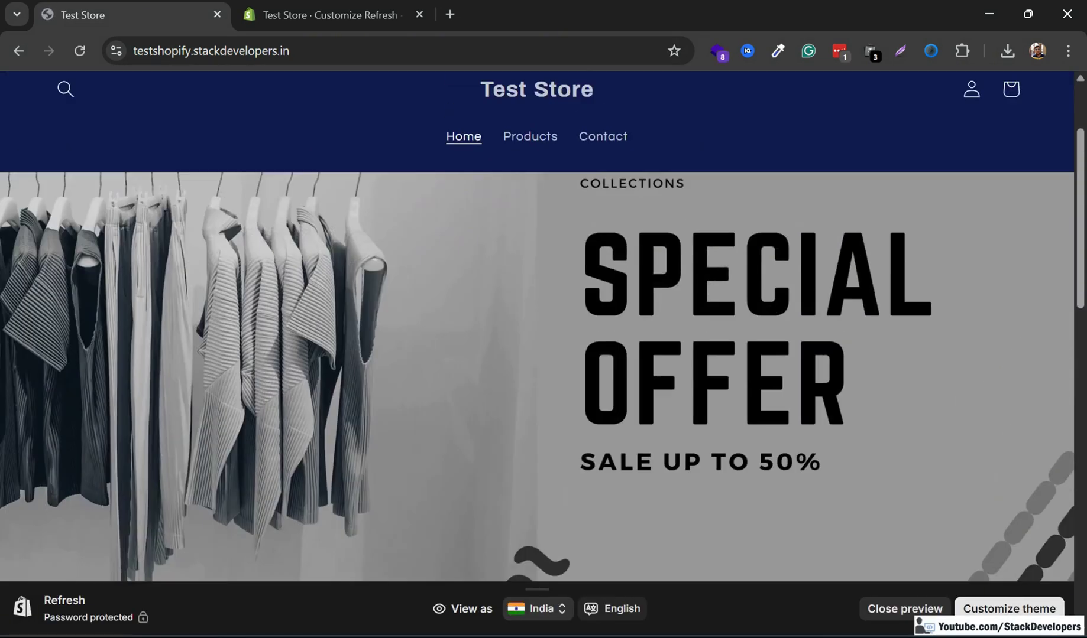
pyautogui.scroll(-4, 537, 326)
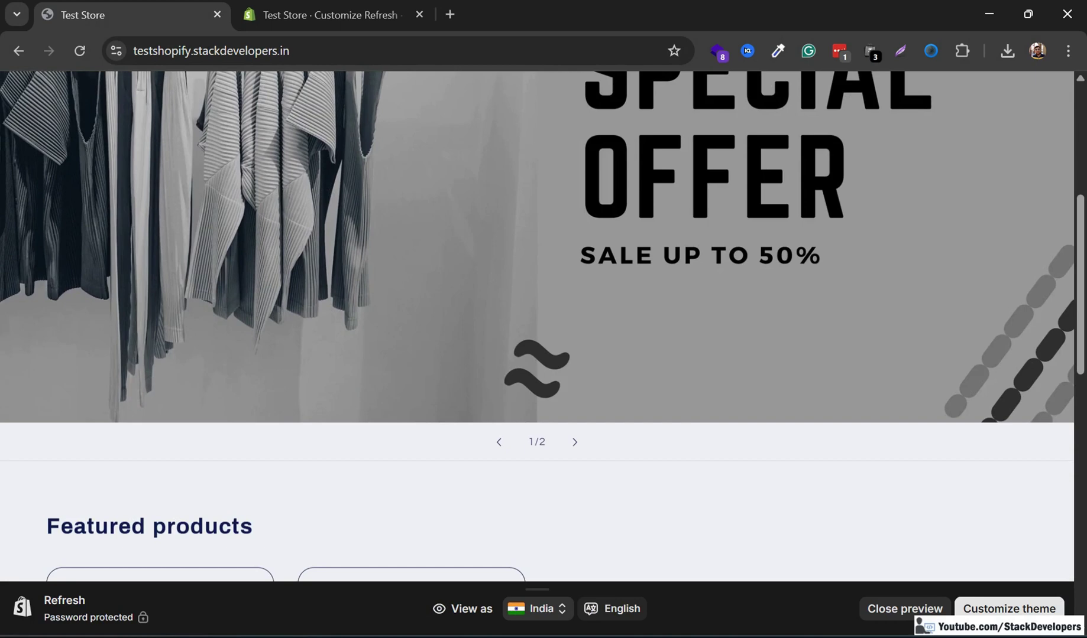
pyautogui.scroll(3, 537, 326)
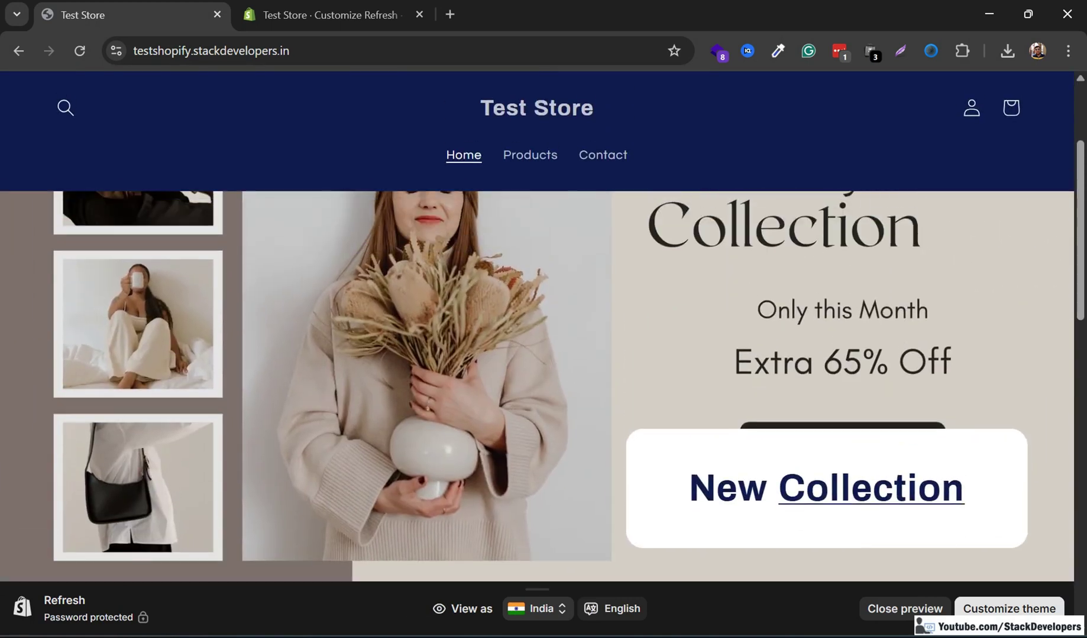
pyautogui.scroll(3, 536, 326)
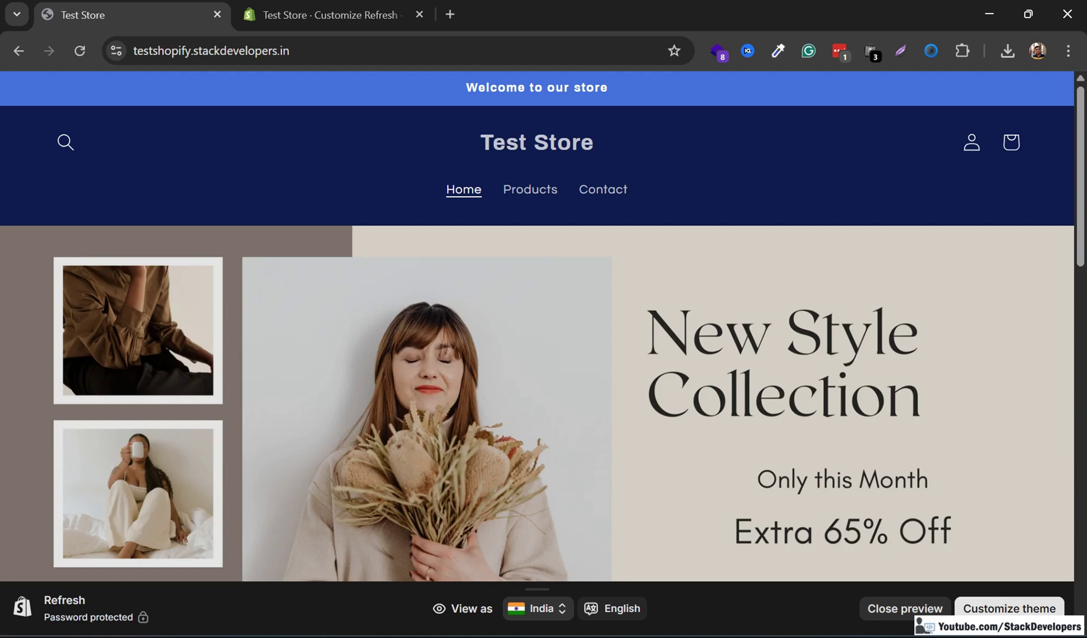
# Leave the theme editor and open the product collections list in the Shopify admin
pyautogui.click(331, 16)
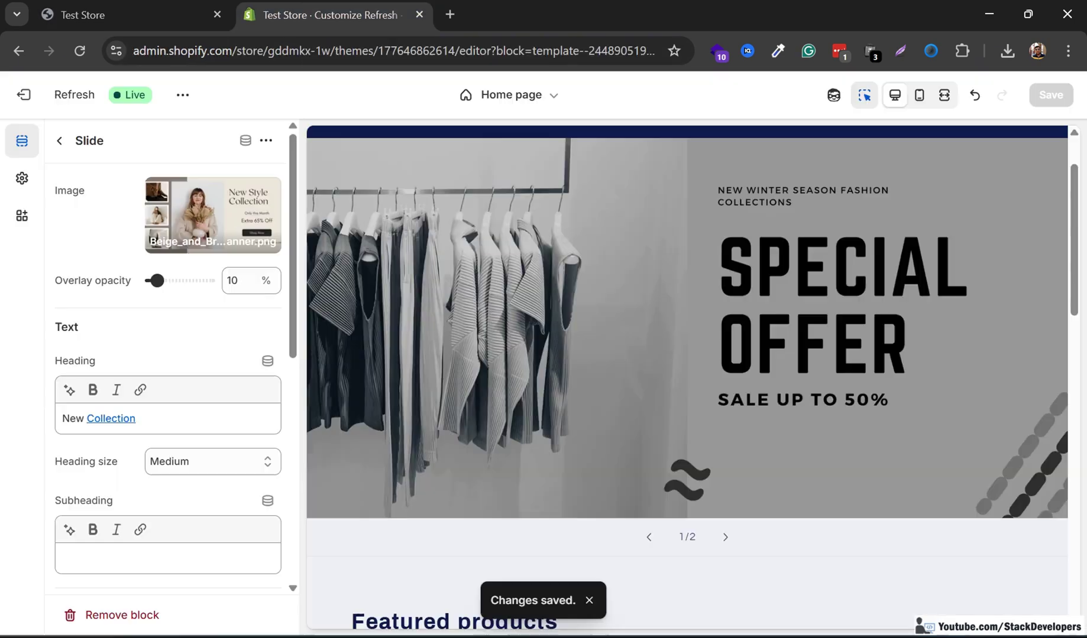
pyautogui.click(59, 140)
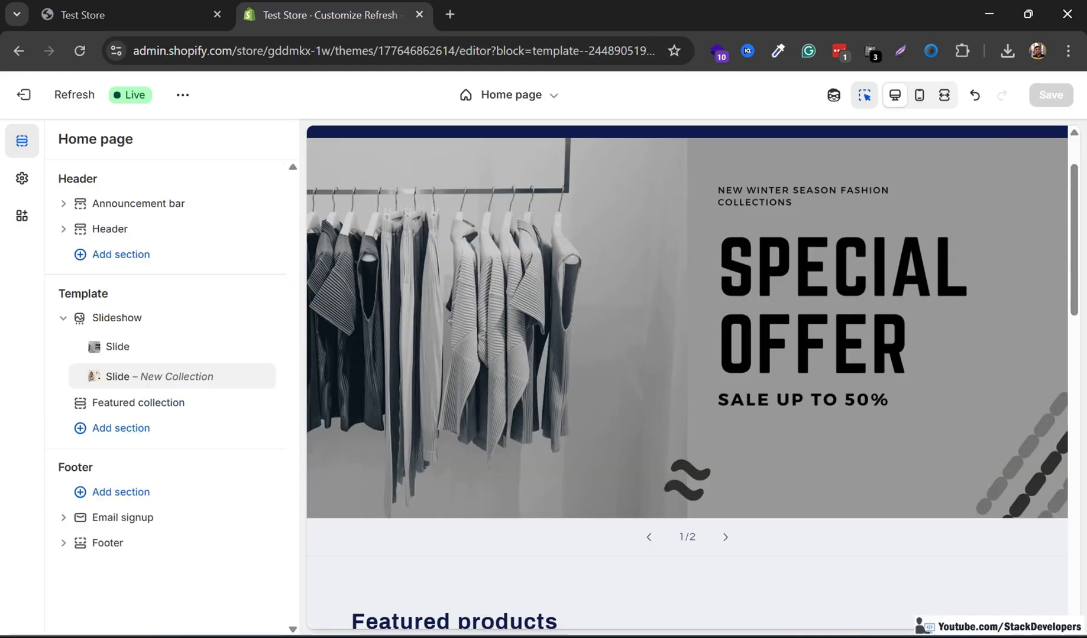
pyautogui.click(24, 94)
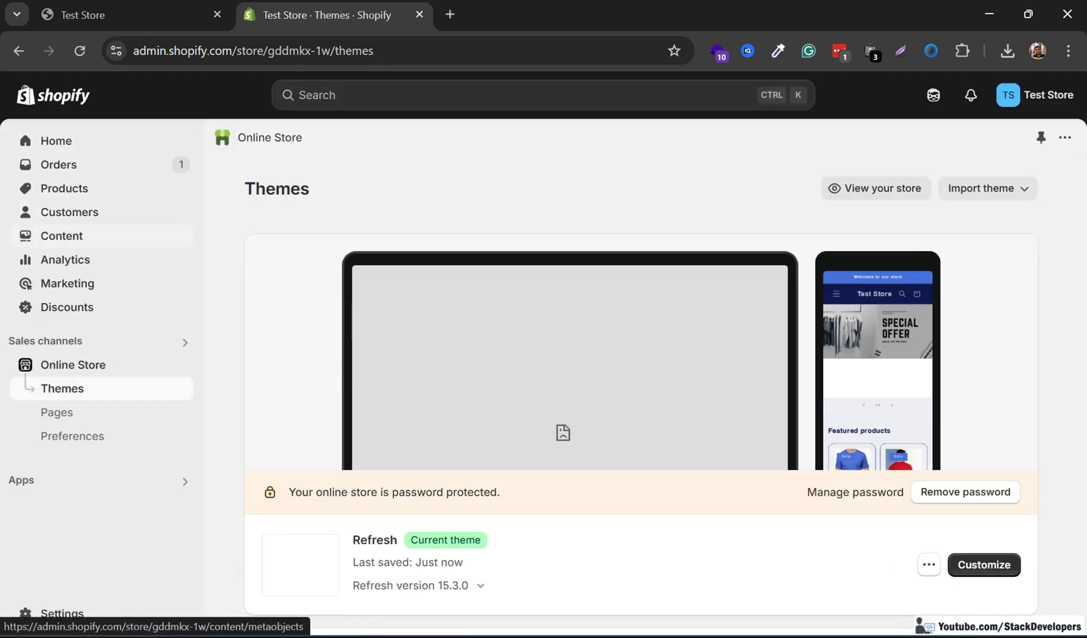
pyautogui.click(61, 235)
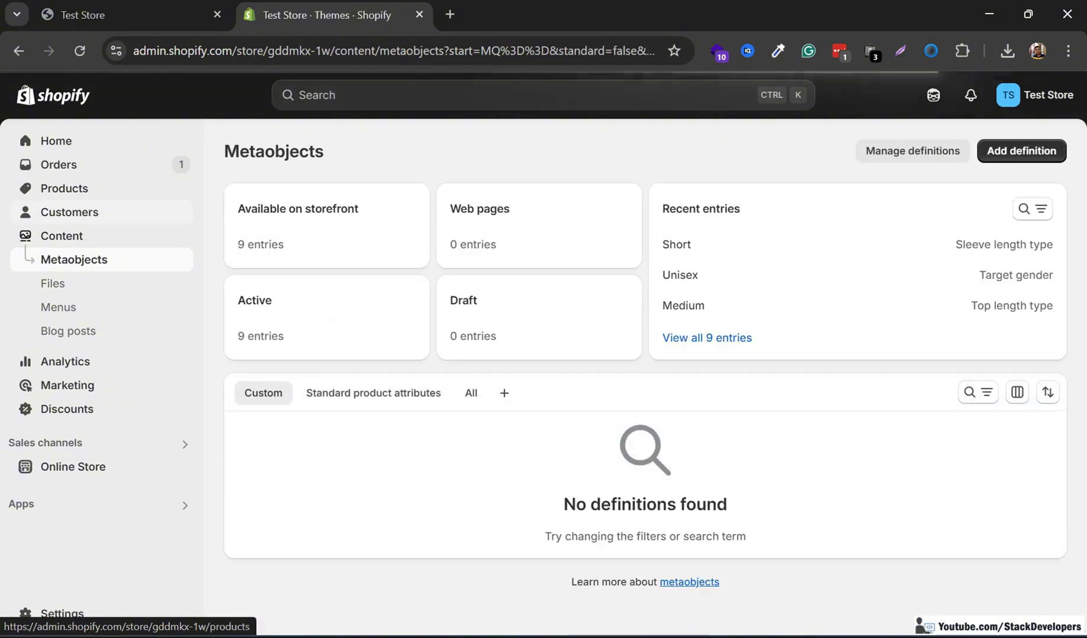
pyautogui.click(64, 188)
pyautogui.click(70, 211)
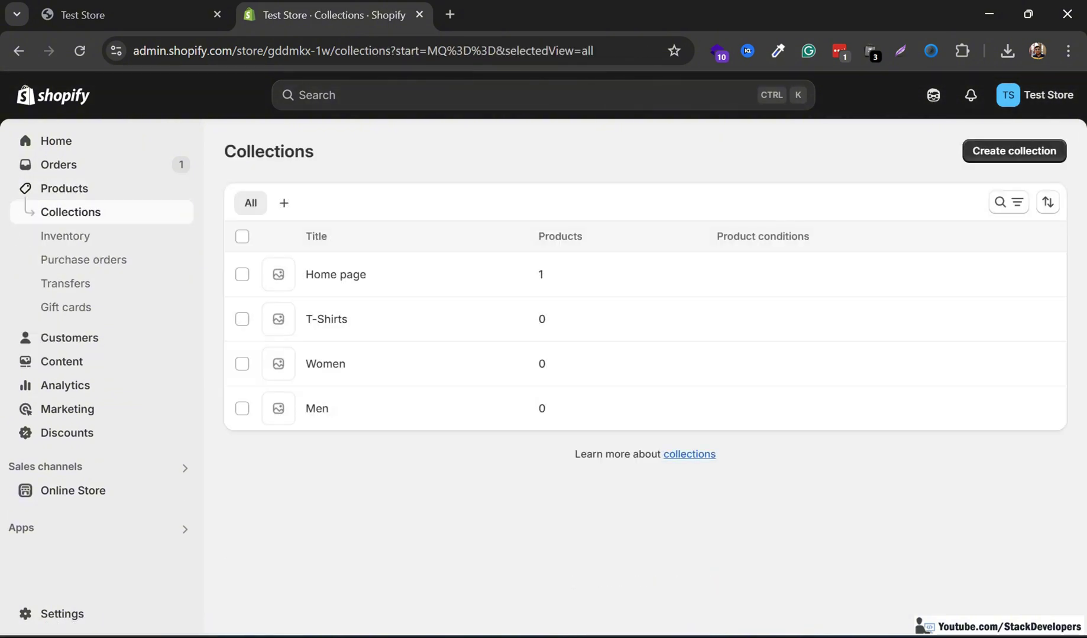
# Start a new product collection and title it Brands
pyautogui.click(1014, 151)
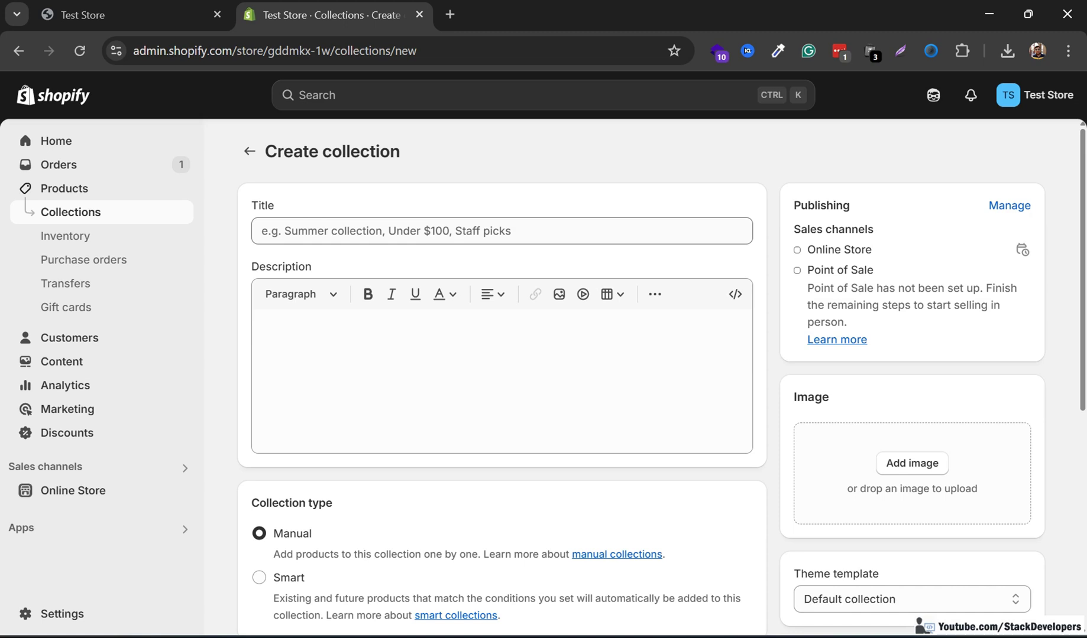
pyautogui.click(501, 231)
pyautogui.press('capslock')
pyautogui.write('B')
pyautogui.press('capslock')
pyautogui.write('r')
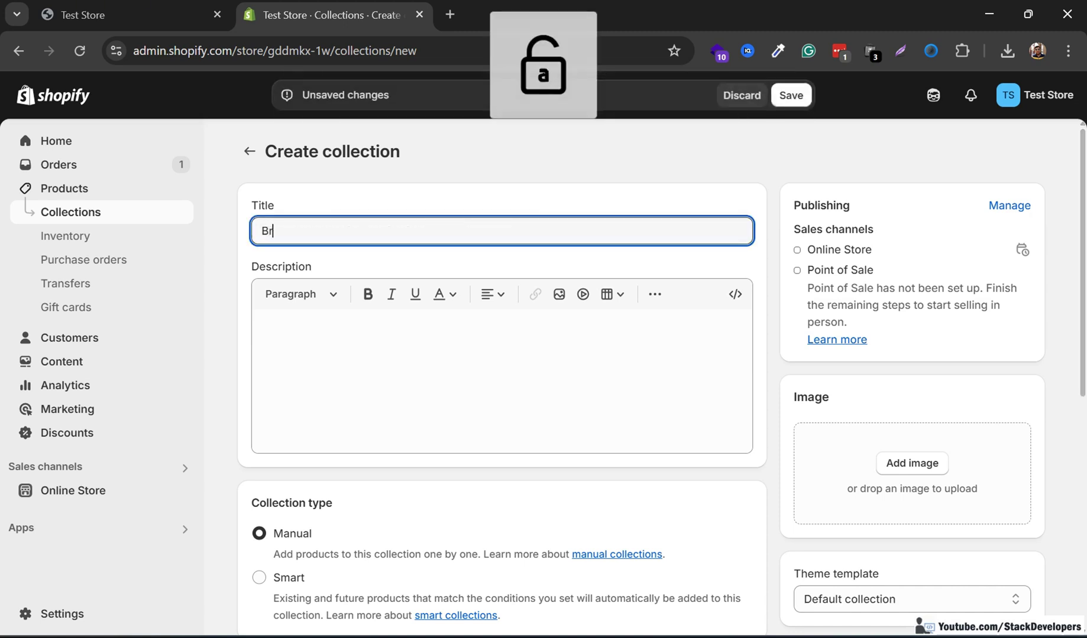
pyautogui.write('aqnds')
pyautogui.press('BackSpace')
pyautogui.press('BackSpace')
pyautogui.press('BackSpace')
pyautogui.press('BackSpace')
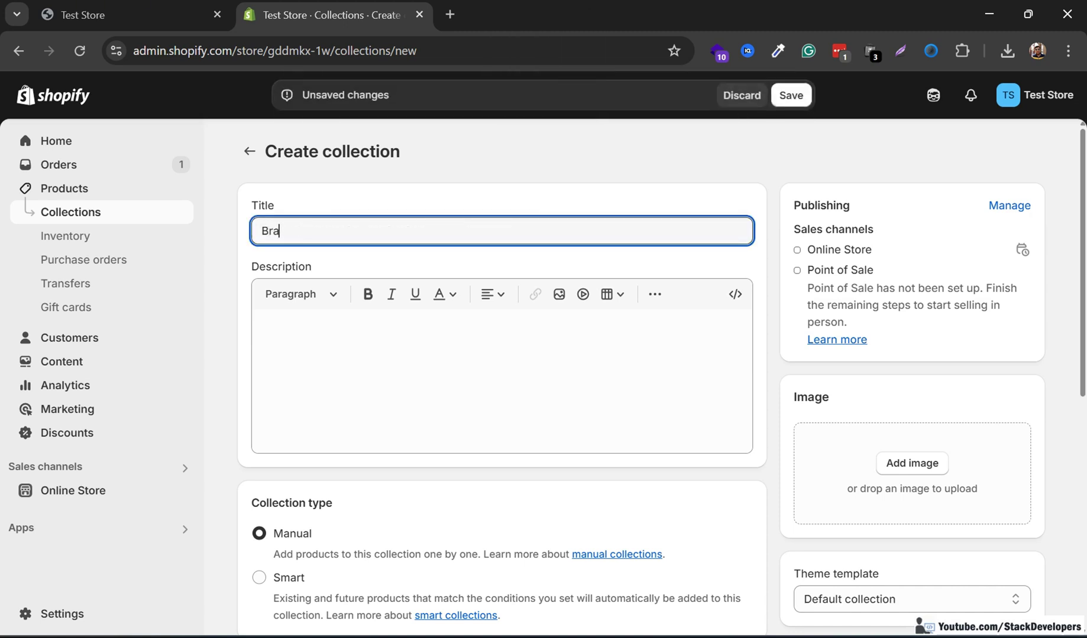
pyautogui.write('nds')
# Review the remaining settings of the Brands collection and save it as a manual collection
pyautogui.scroll(-7, 662, 378)
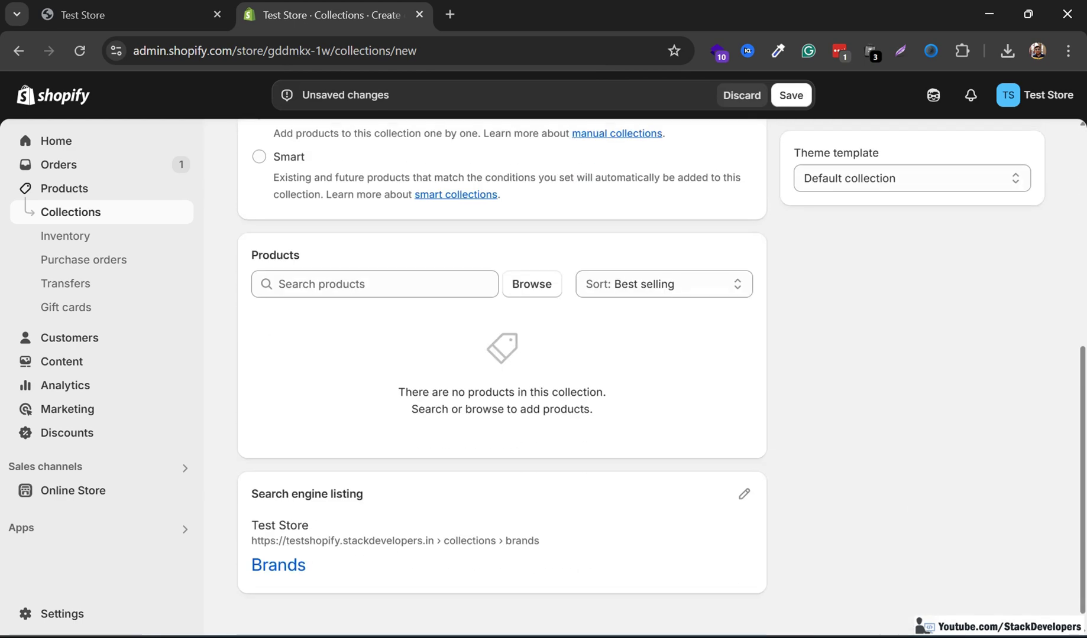
pyautogui.scroll(3, 662, 378)
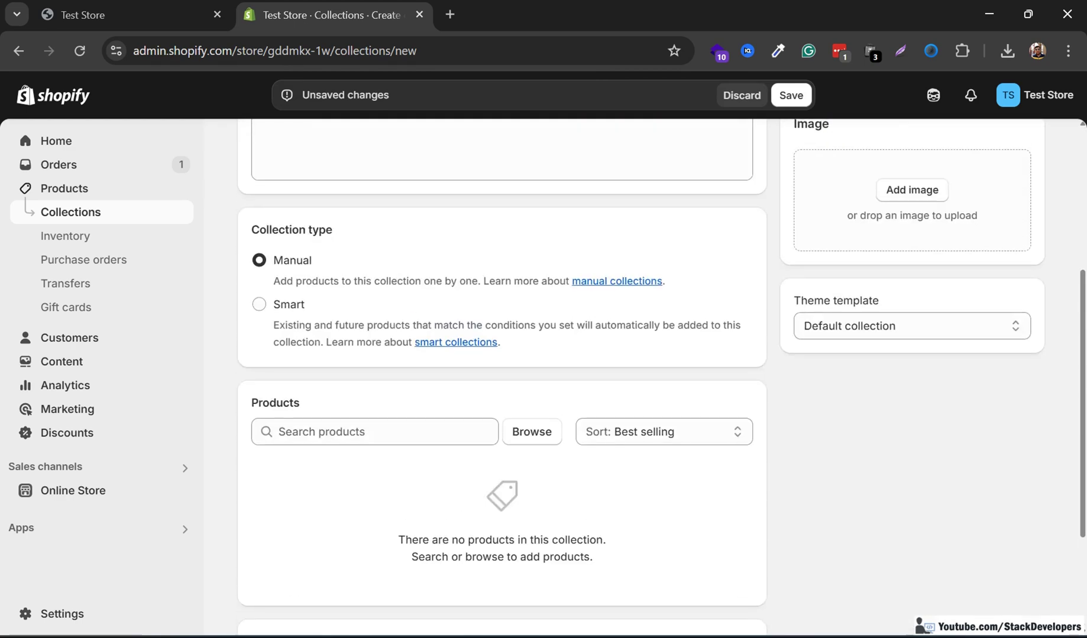
pyautogui.scroll(5, 662, 379)
pyautogui.scroll(-7, 662, 378)
pyautogui.click(791, 95)
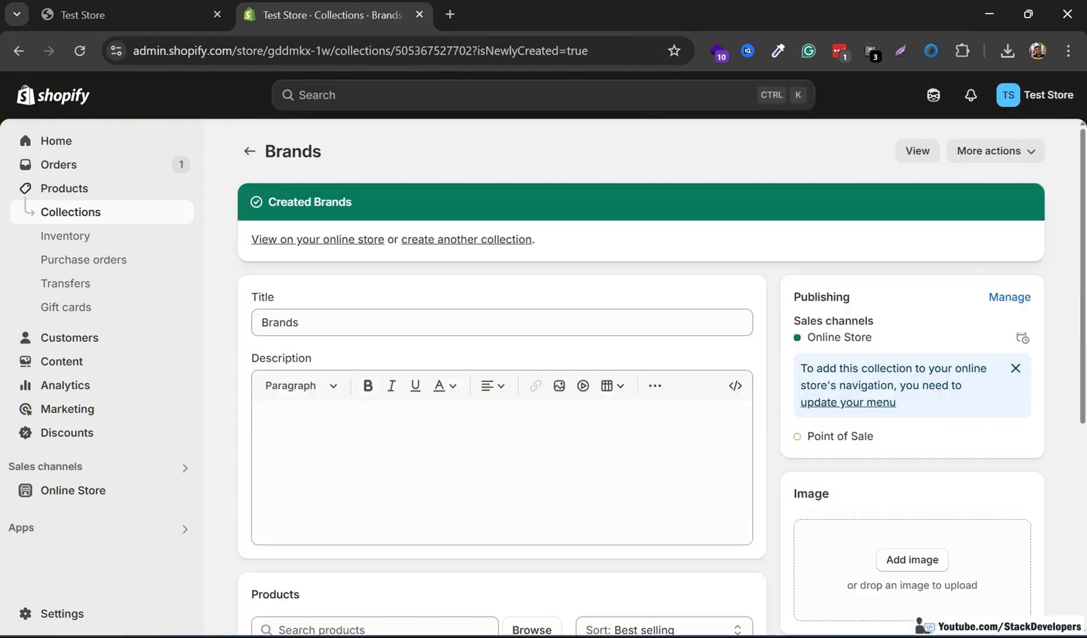
# Create another manual collection titled Arrow and save it
pyautogui.click(71, 212)
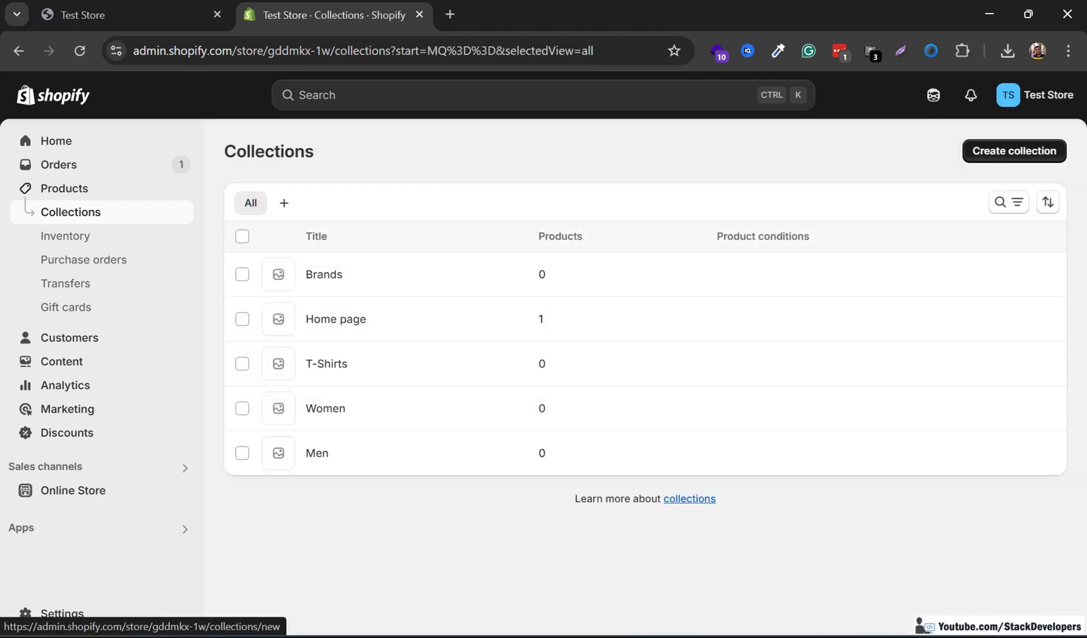
pyautogui.click(1014, 151)
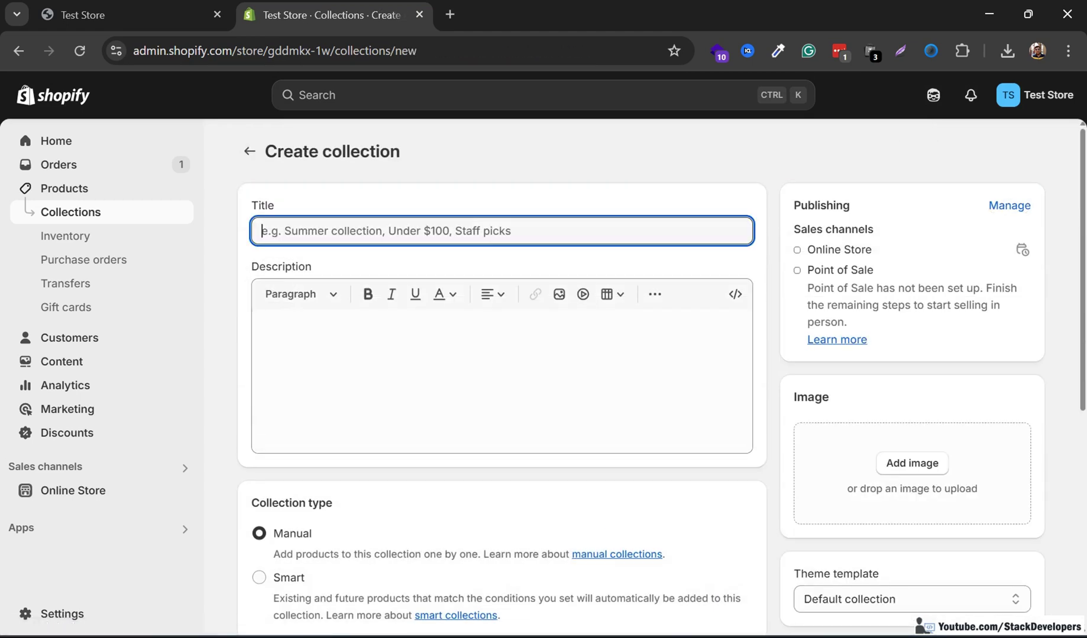
pyautogui.write('rrow')
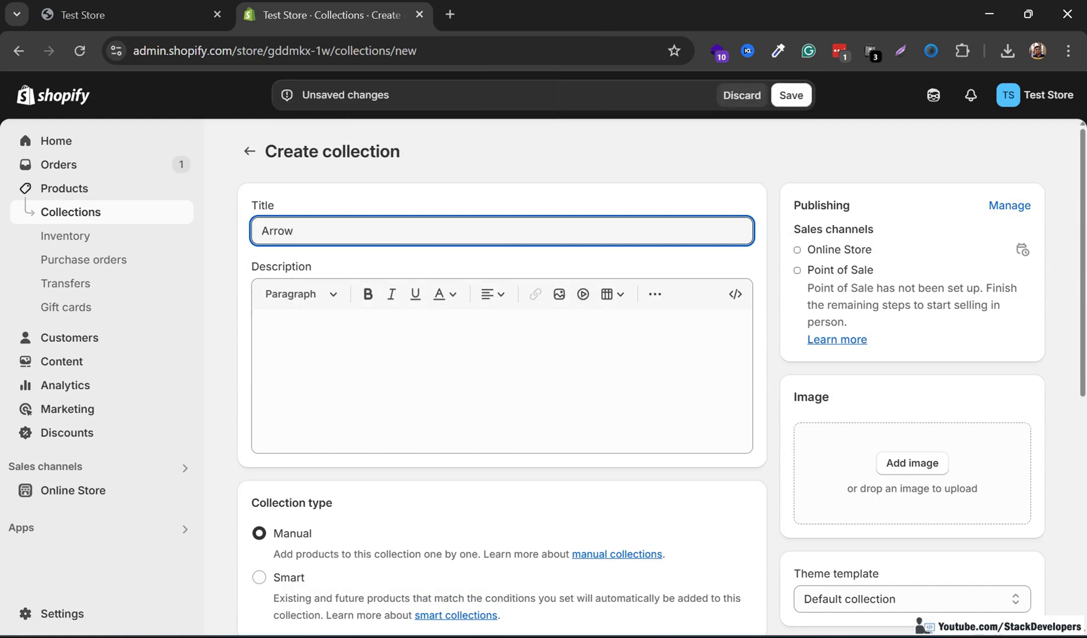
pyautogui.scroll(-7, 502, 379)
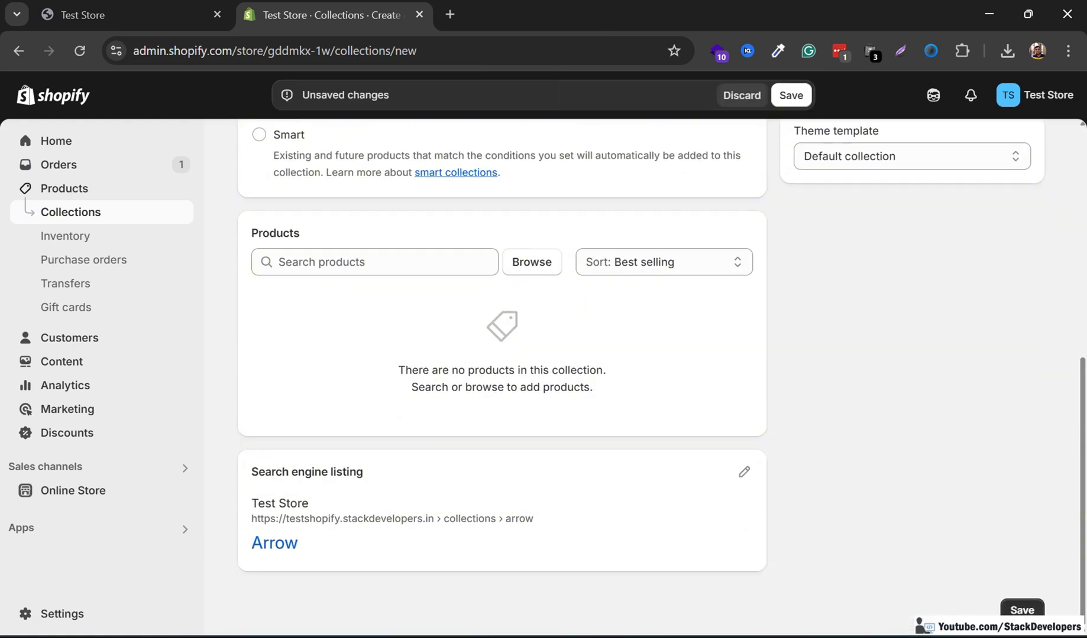
pyautogui.click(1022, 610)
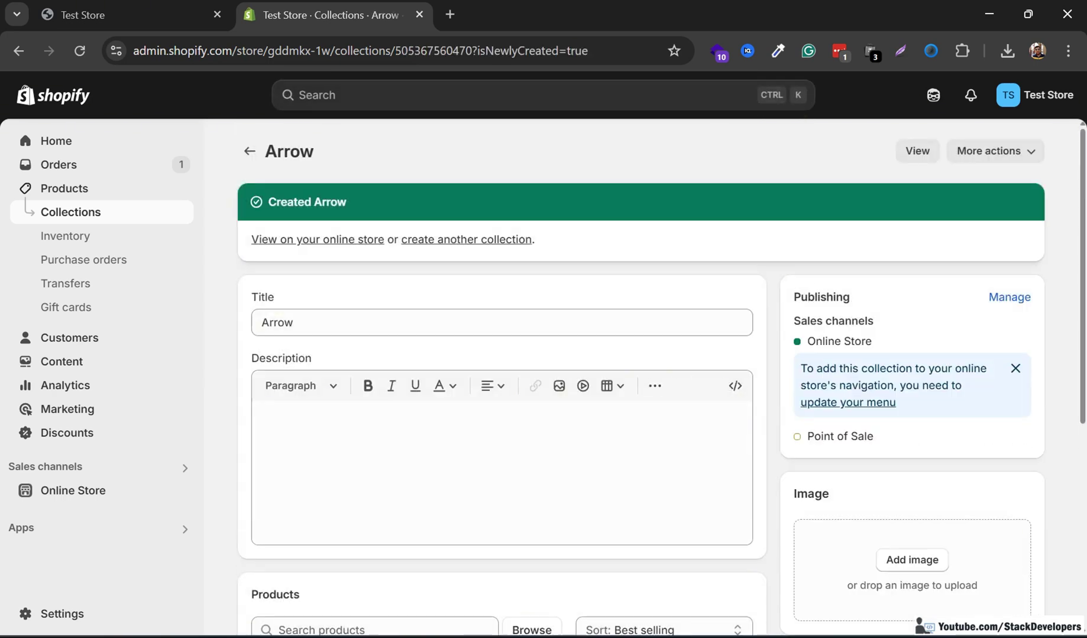
# Return to the collections list, then create and save a manual collection titled Lee Cooper
pyautogui.click(249, 151)
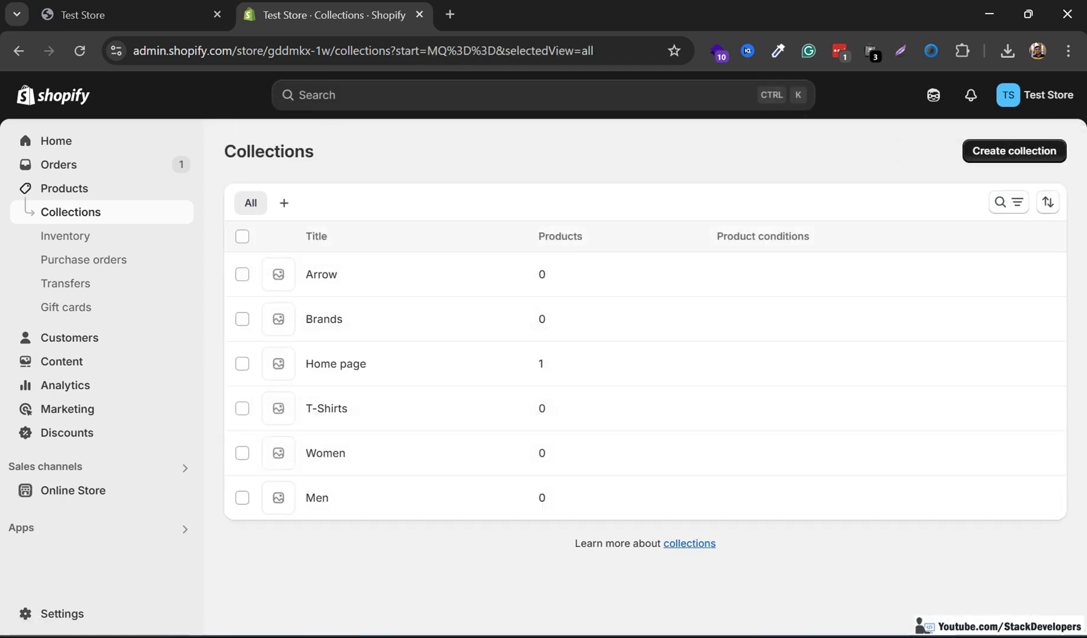
pyautogui.click(1014, 151)
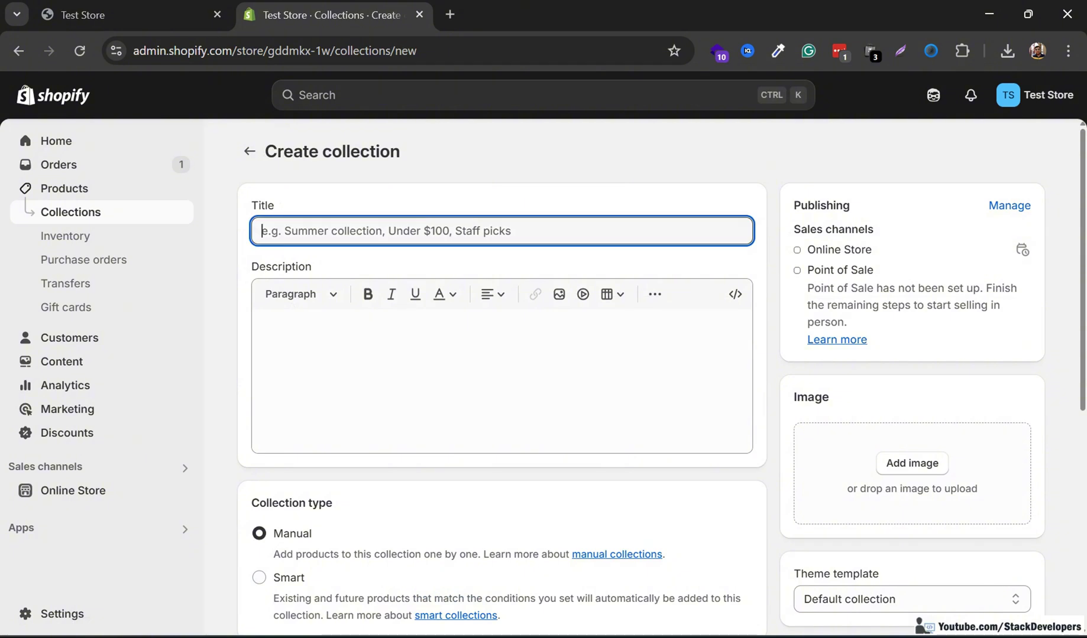
pyautogui.write('Lee C')
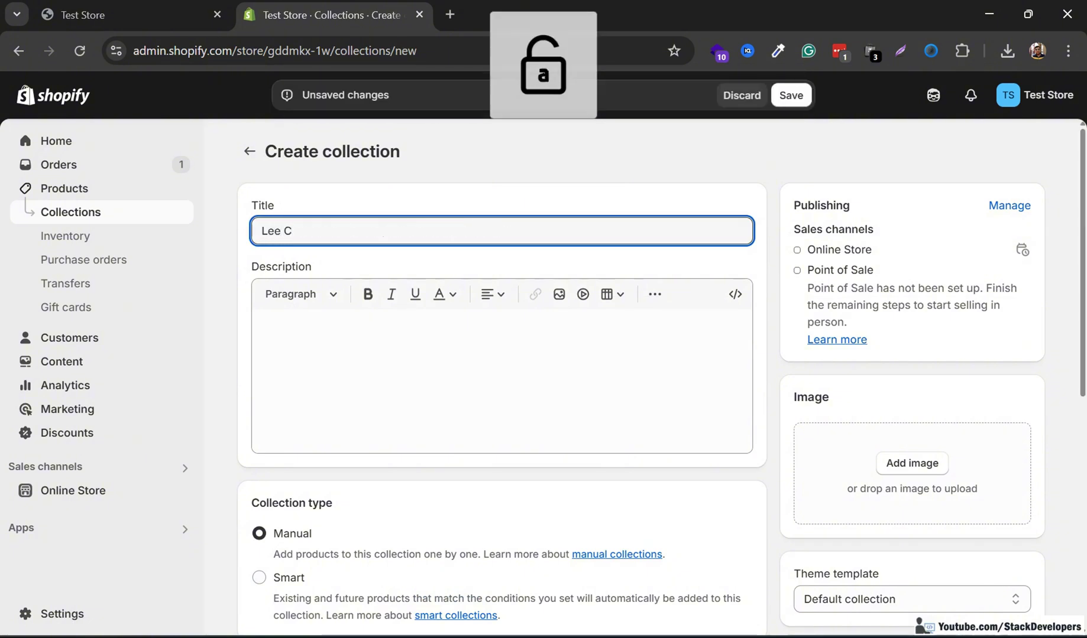
pyautogui.write('ooper')
pyautogui.scroll(-6, 502, 379)
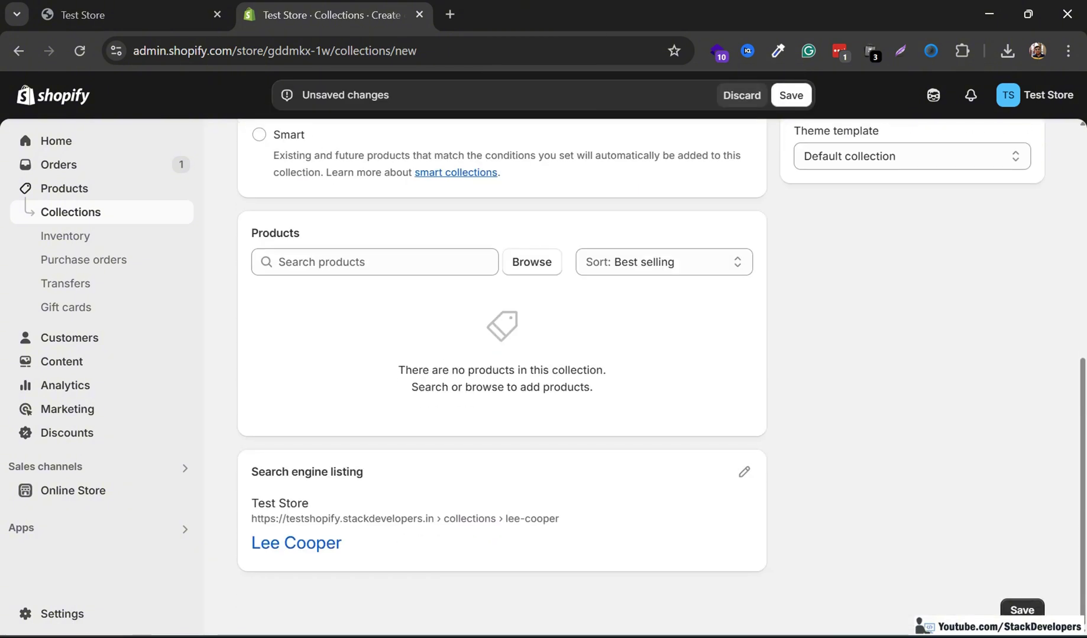
pyautogui.click(1021, 610)
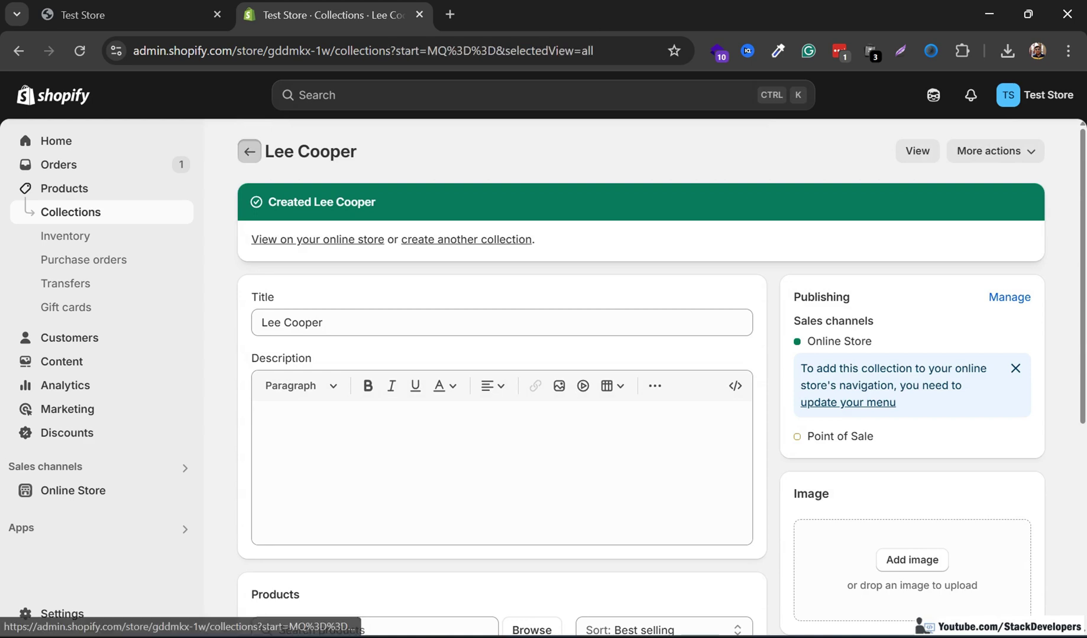
# Create and save a collection titled Wrangler, copying the brand name from the Google search and capitalizing it
pyautogui.click(249, 152)
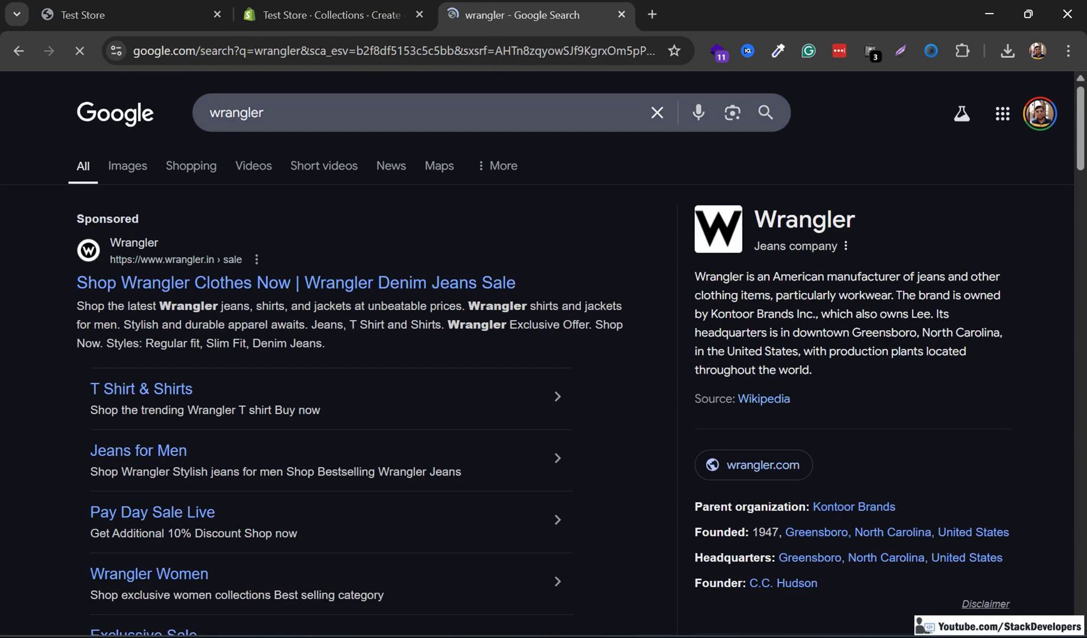
pyautogui.doubleClick(233, 113)
pyautogui.hotkey('ctrl', 'c')
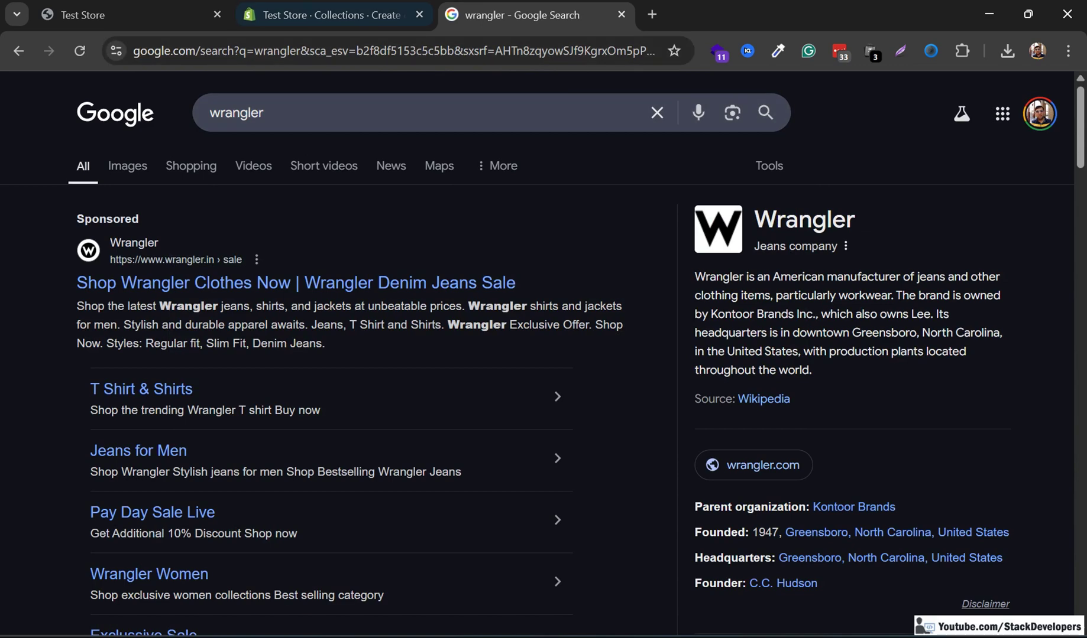
pyautogui.click(332, 15)
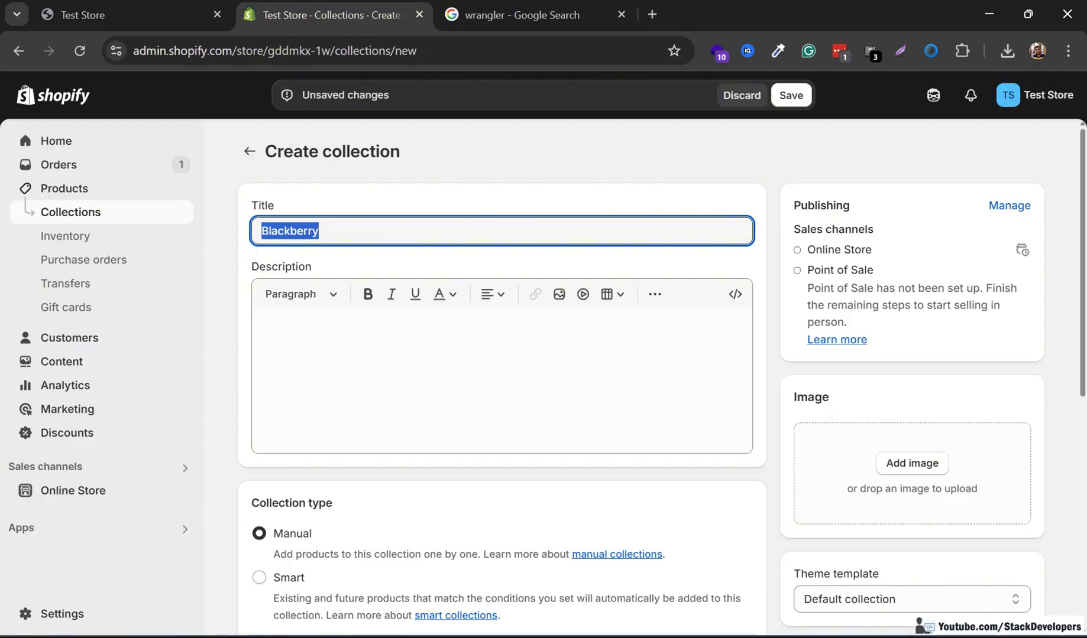
pyautogui.hotkey('ctrl', 'v')
pyautogui.press('capslock')
pyautogui.write('W')
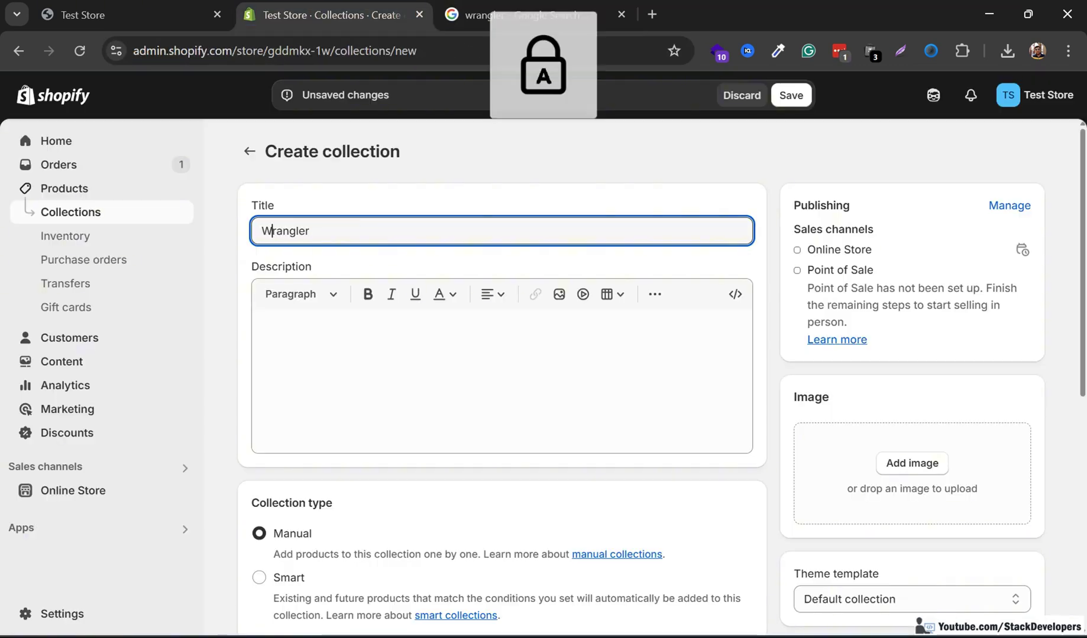
pyautogui.press('capslock')
pyautogui.scroll(-7, 501, 379)
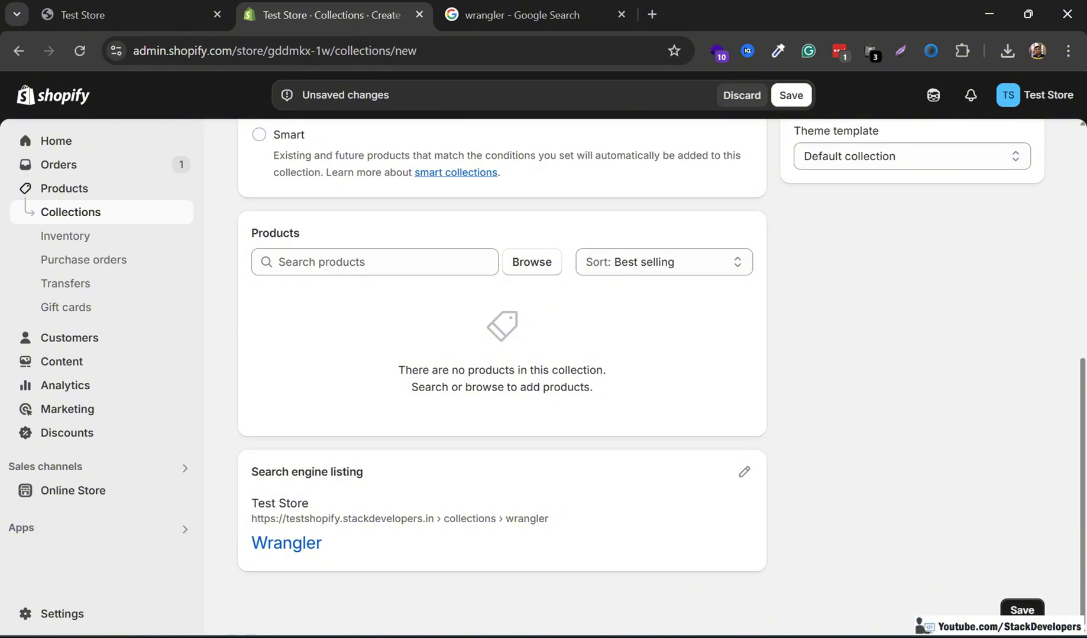
pyautogui.click(1022, 610)
# Search Google for van heusen and copy the brand name from the search query
pyautogui.click(521, 15)
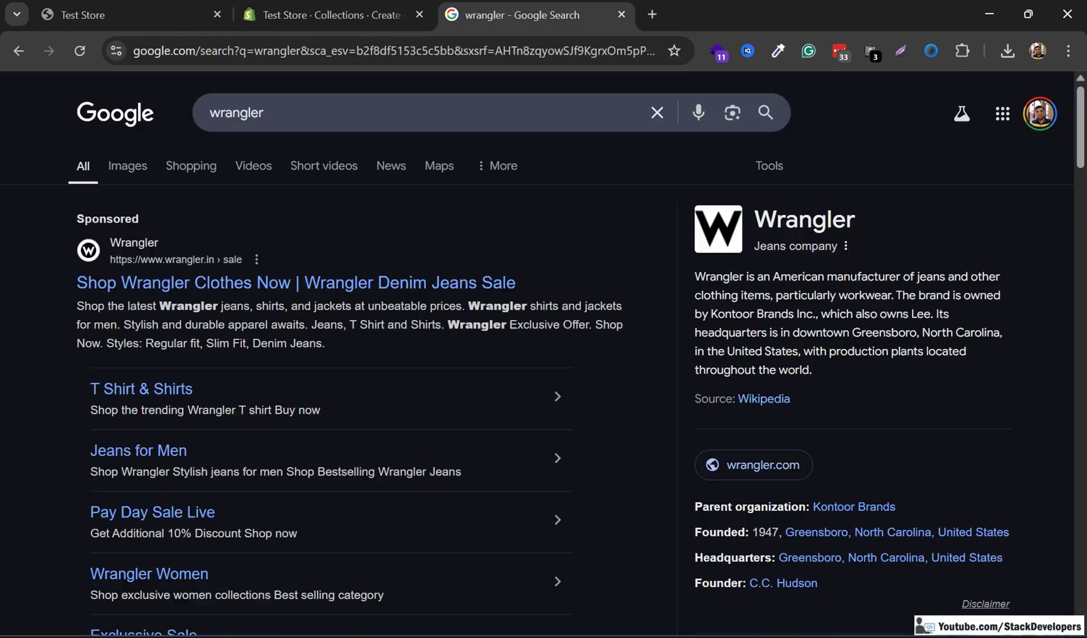
pyautogui.press('BackSpace')
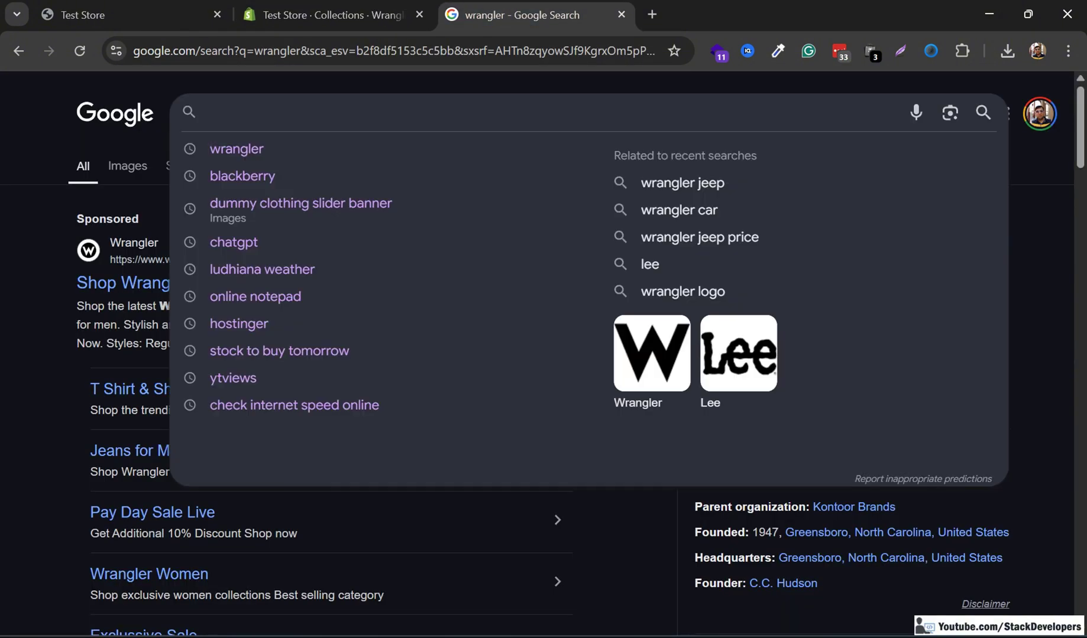
pyautogui.press('capslock')
pyautogui.write('V')
pyautogui.press('capslock')
pyautogui.write('an')
pyautogui.press('capslock')
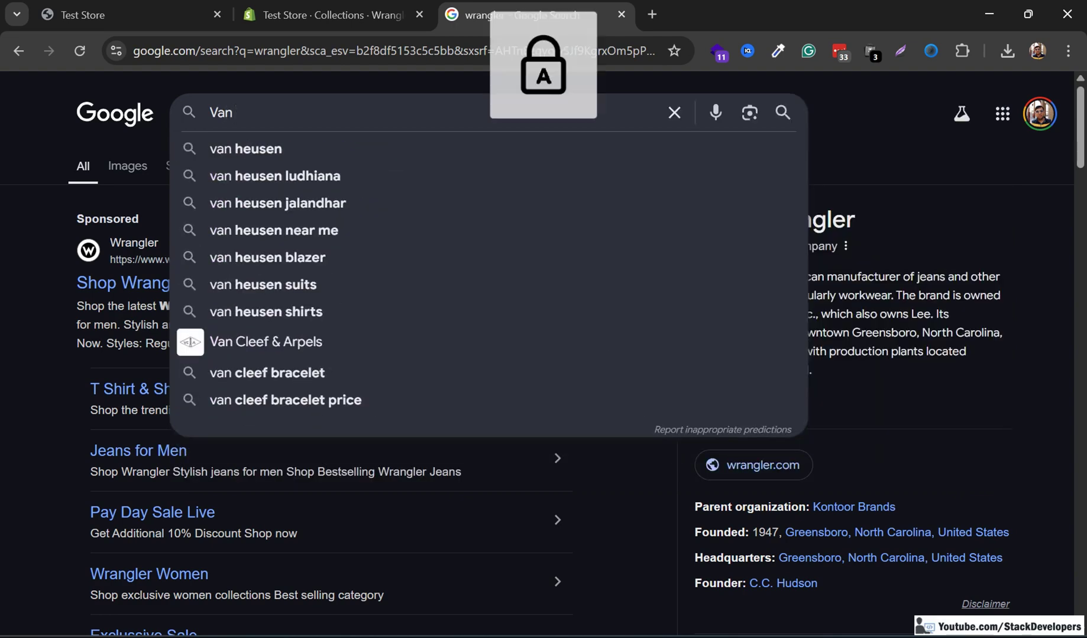
pyautogui.press('Down')
pyautogui.press('Return')
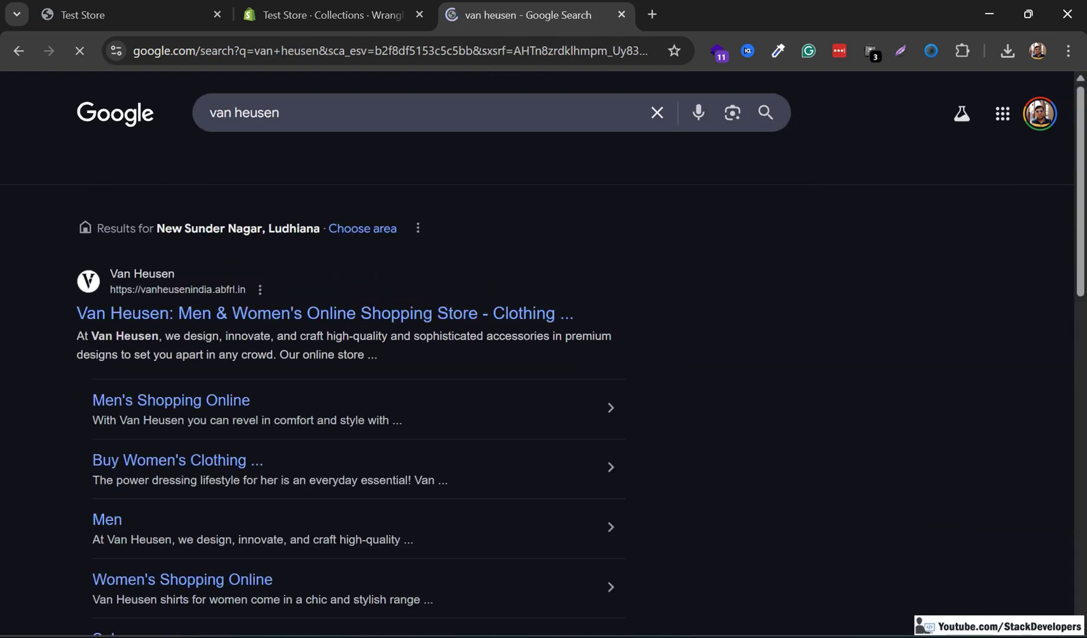
pyautogui.moveTo(283, 113); pyautogui.dragTo(217, 113)
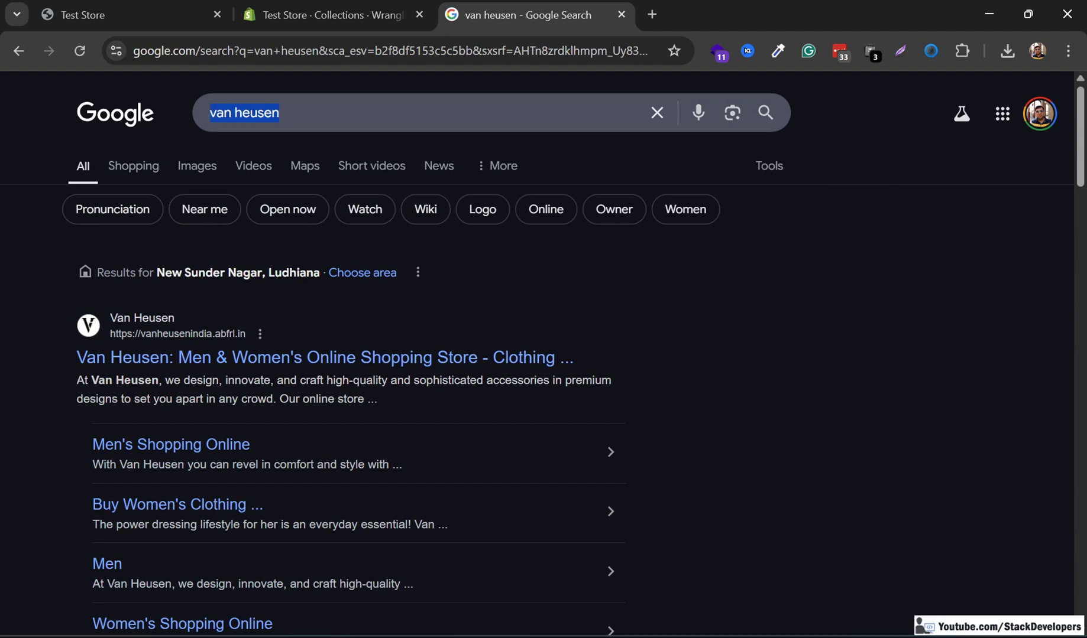
# Back in the Shopify admin, create a collection with the copied brand name, capitalize it as Van Heusen, and save it
pyautogui.click(331, 15)
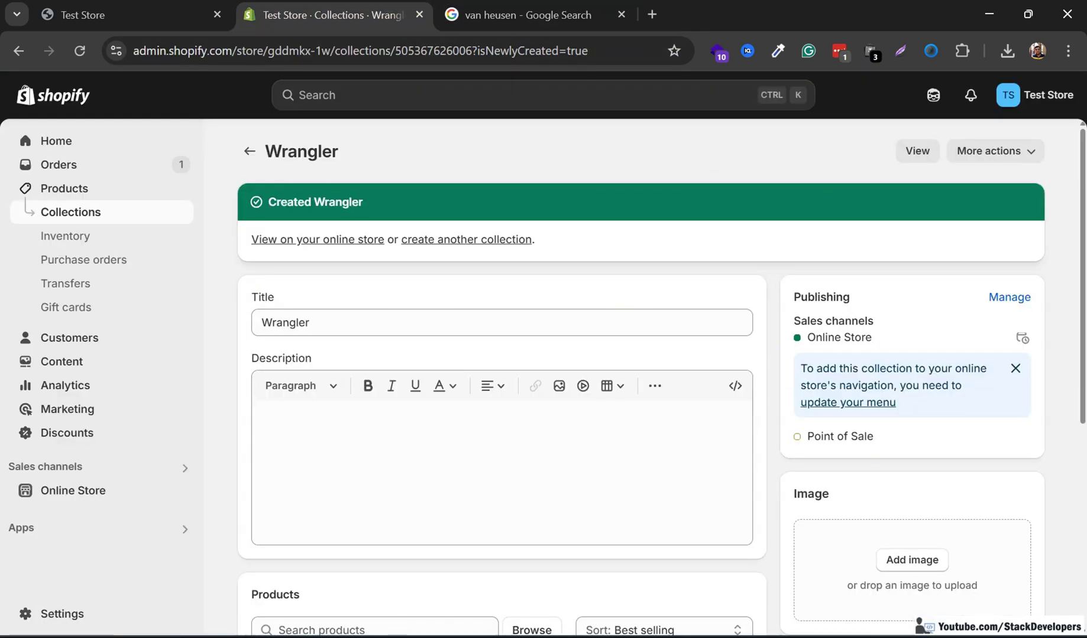
pyautogui.click(249, 152)
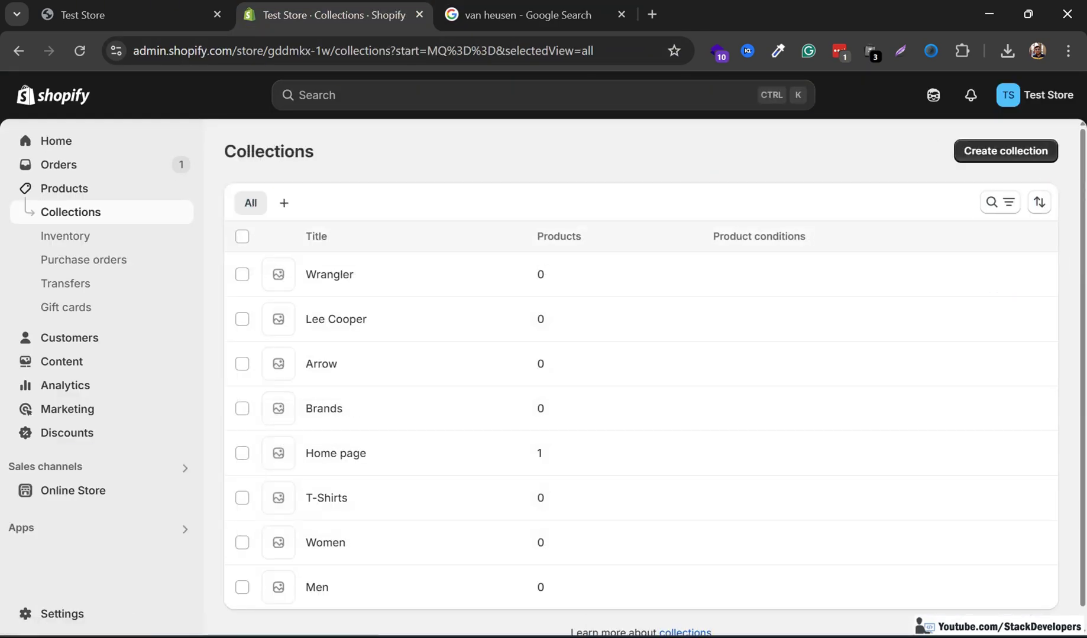
pyautogui.click(1014, 150)
pyautogui.click(264, 231)
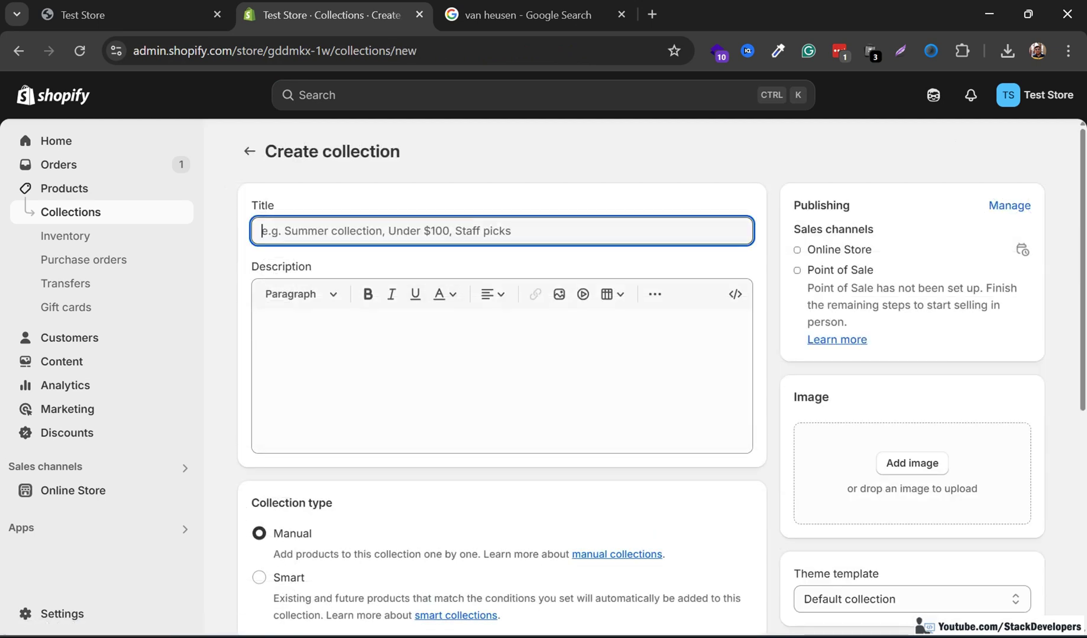
pyautogui.write('van heusen')
pyautogui.press('capslock')
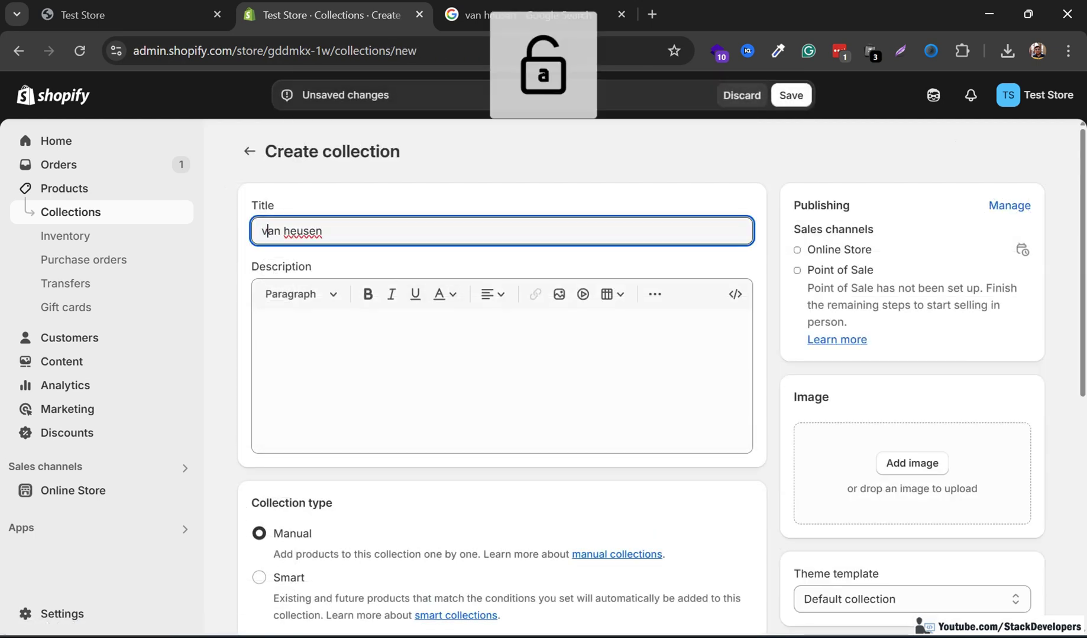
pyautogui.press('BackSpace')
pyautogui.press('capslock')
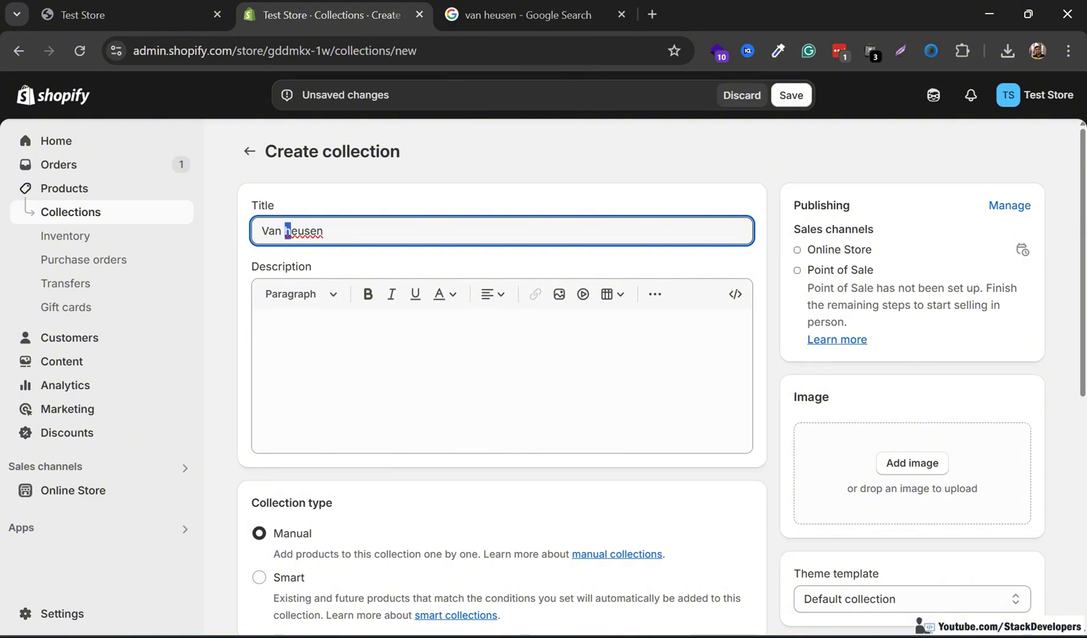
pyautogui.scroll(-7, 662, 379)
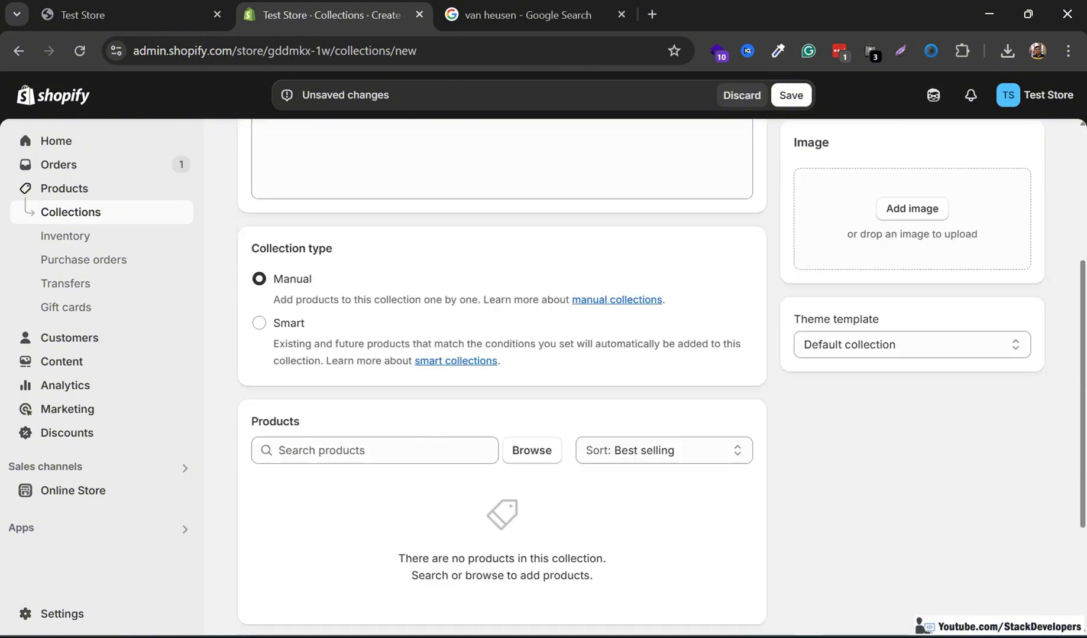
pyautogui.hotkey('ctrl', 's')
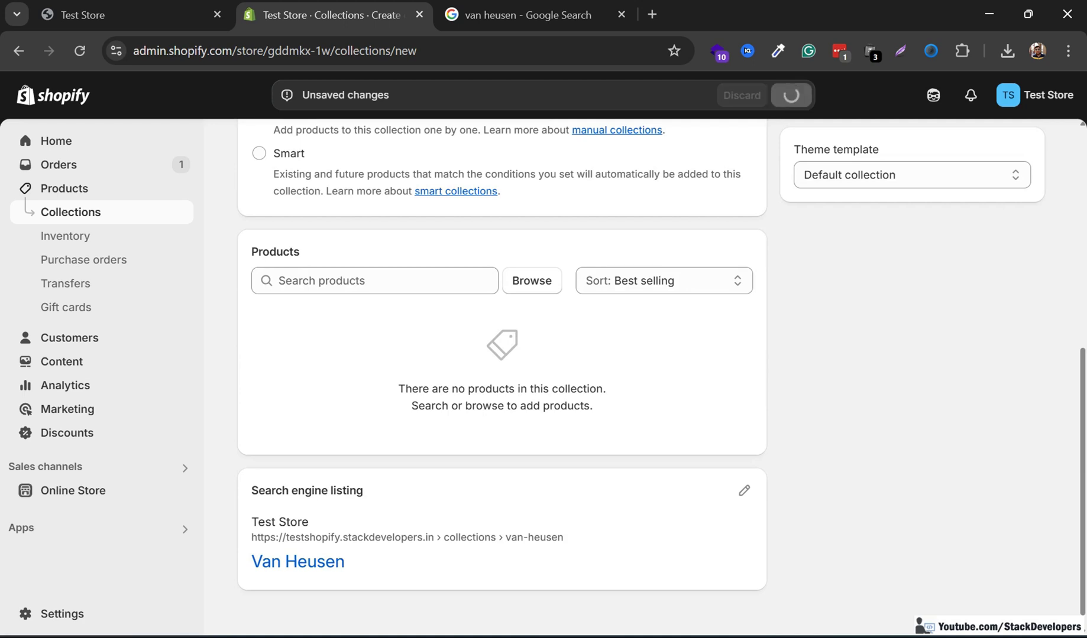
pyautogui.press('capslock')
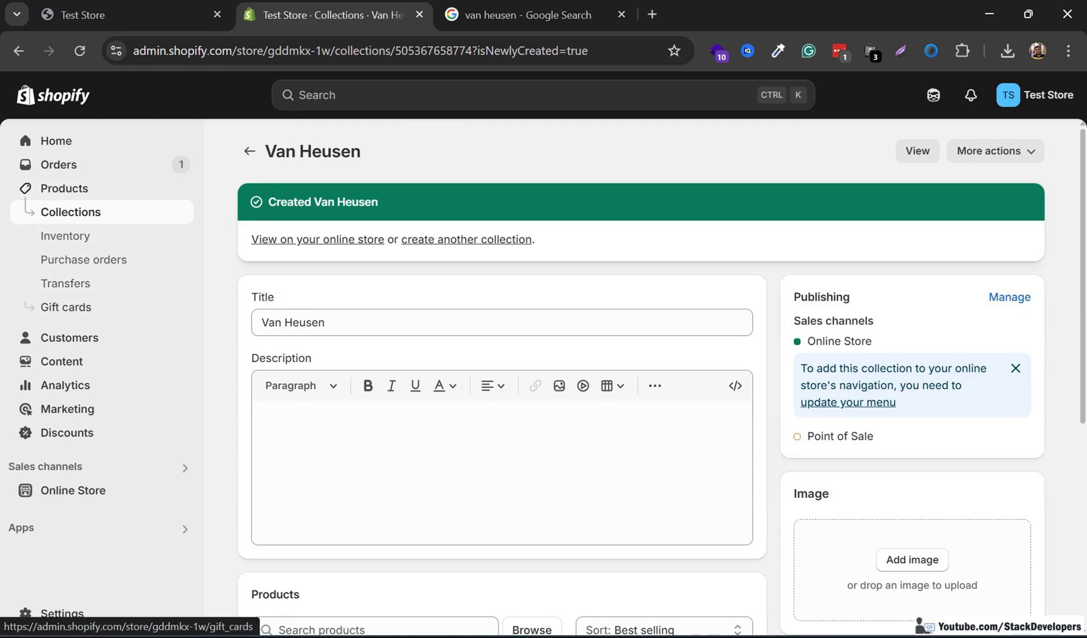
# Open the store's Main menu for editing from the content menus list
pyautogui.click(62, 361)
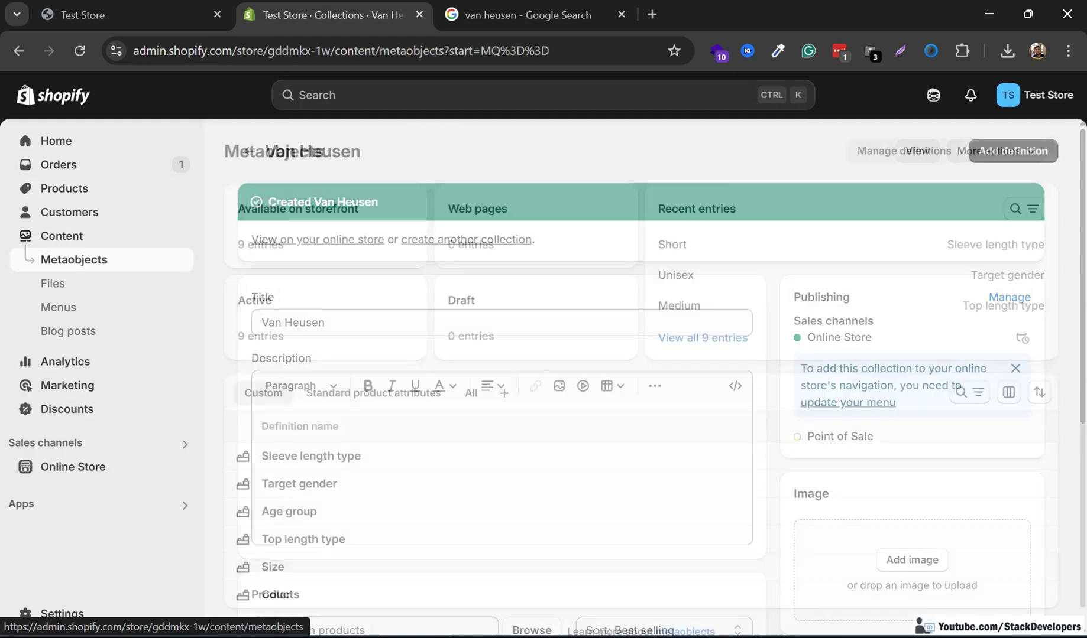
pyautogui.click(58, 307)
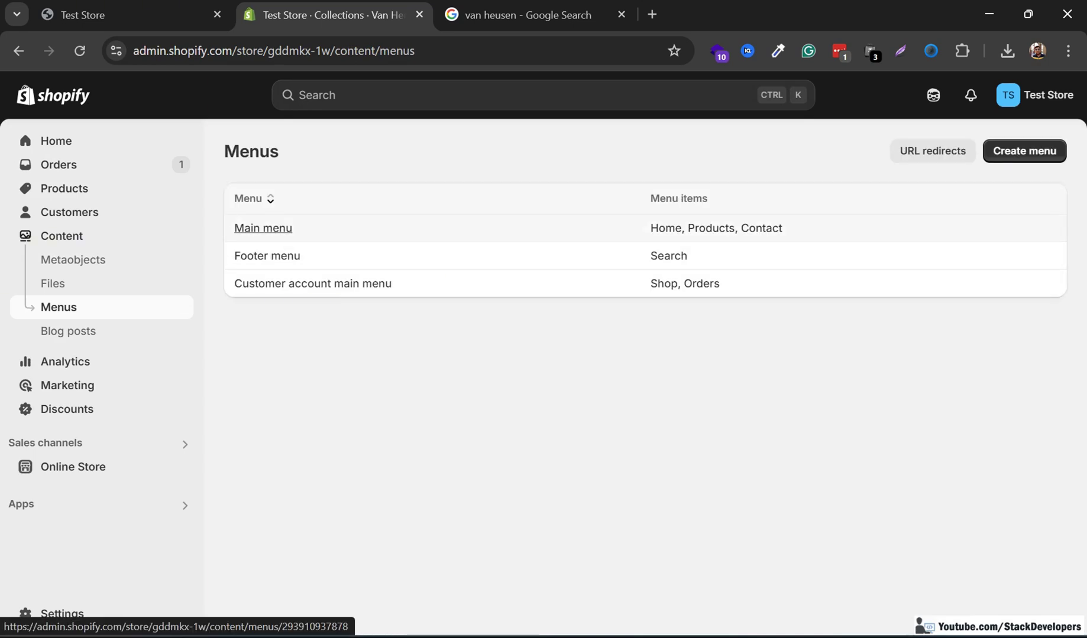
pyautogui.click(263, 228)
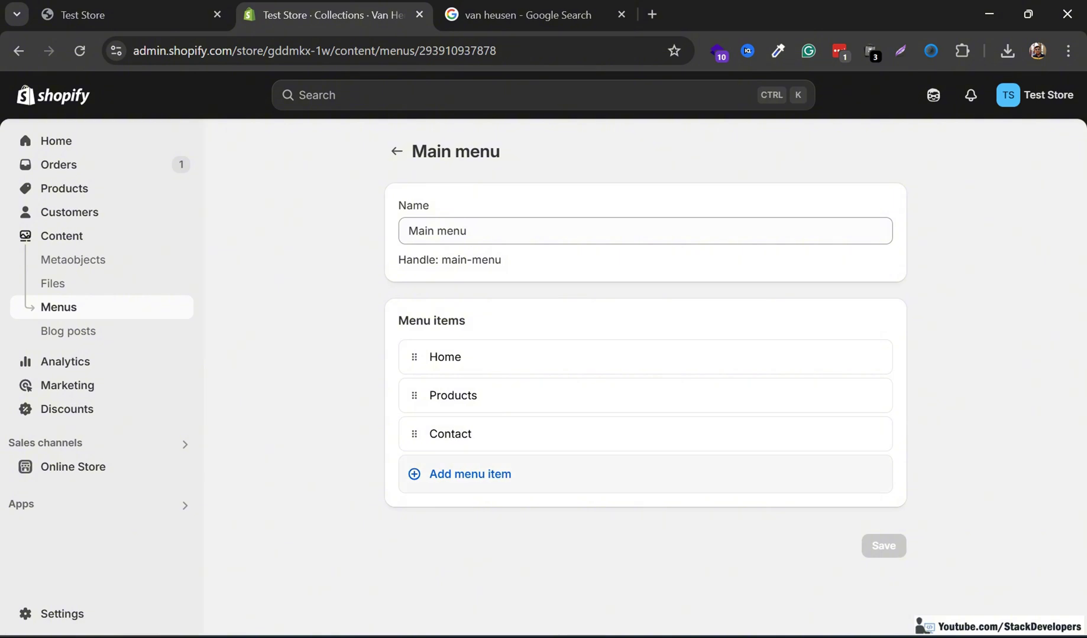
# Add a menu item labelled Brands linked to the Brands collection, and save the menu
pyautogui.click(470, 474)
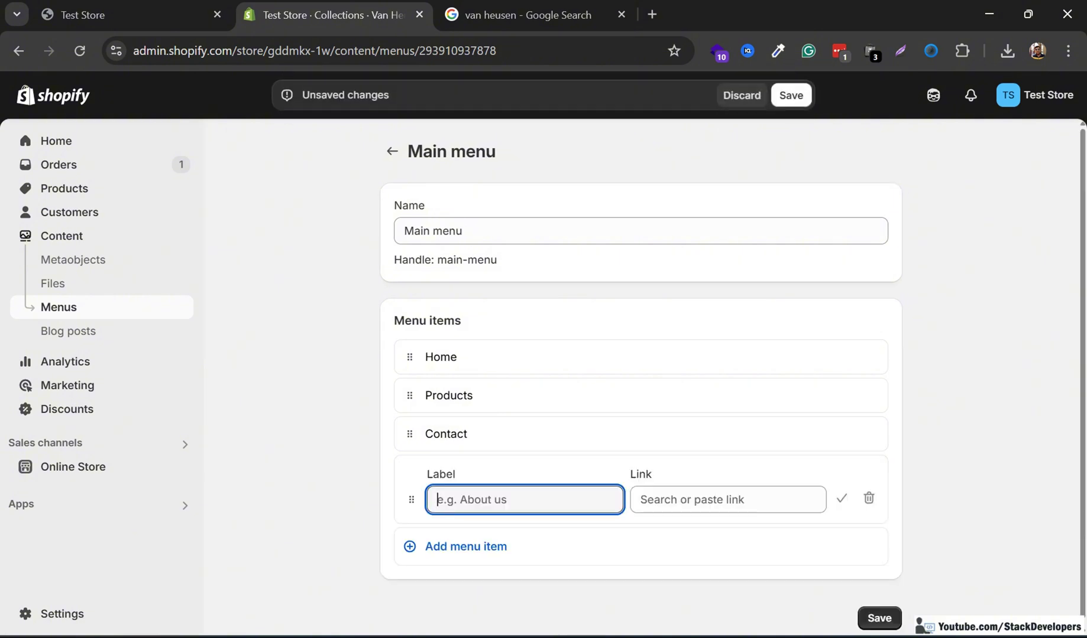
pyautogui.press('capslock')
pyautogui.write('Brands')
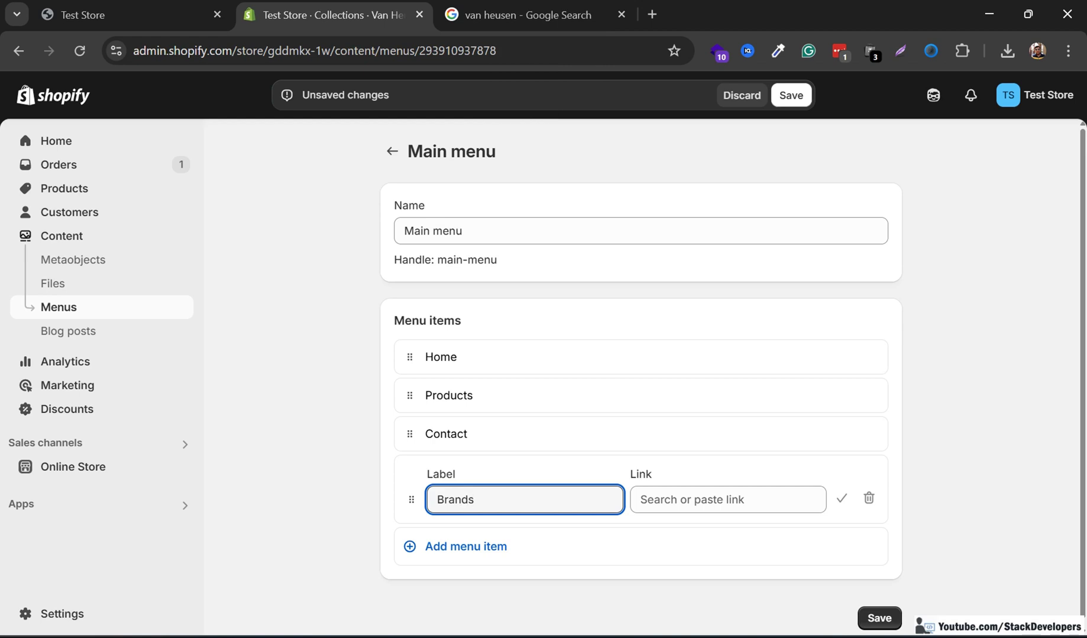
pyautogui.click(727, 500)
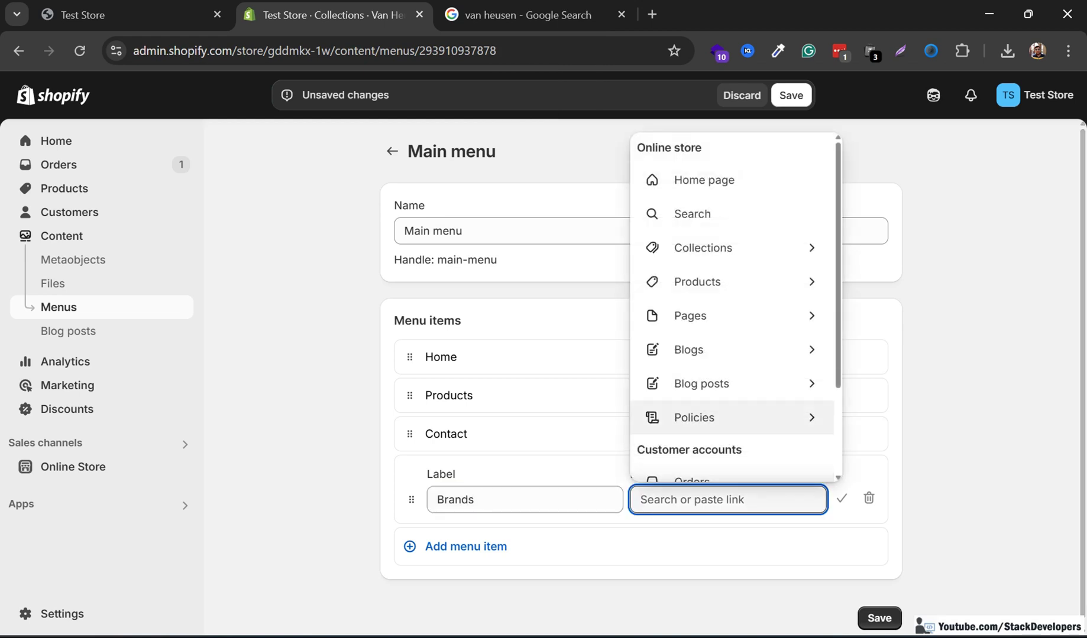
pyautogui.click(703, 247)
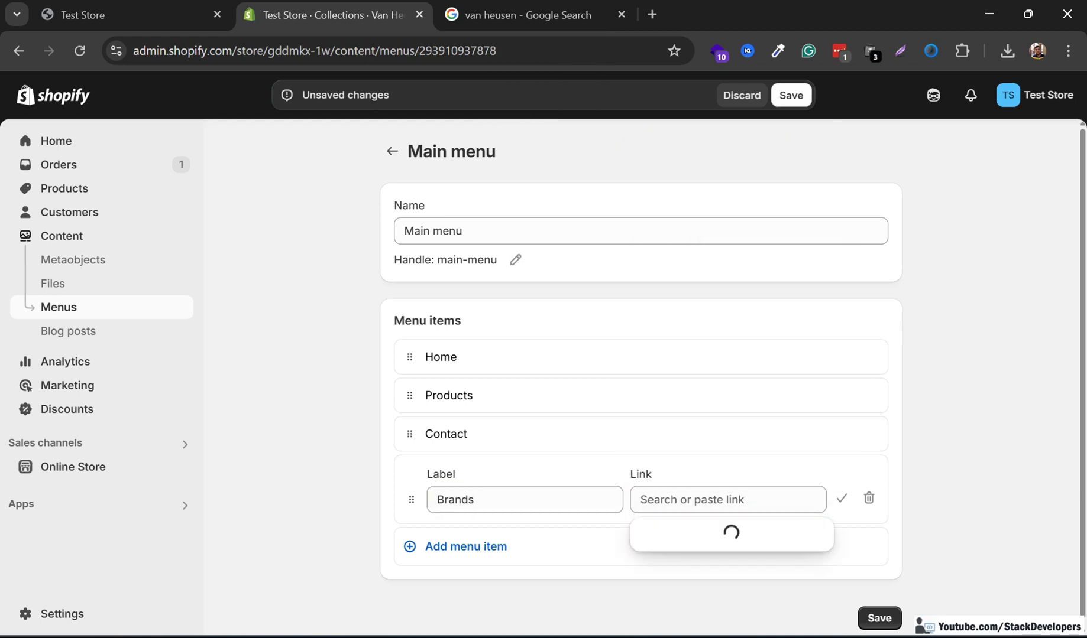
pyautogui.click(692, 251)
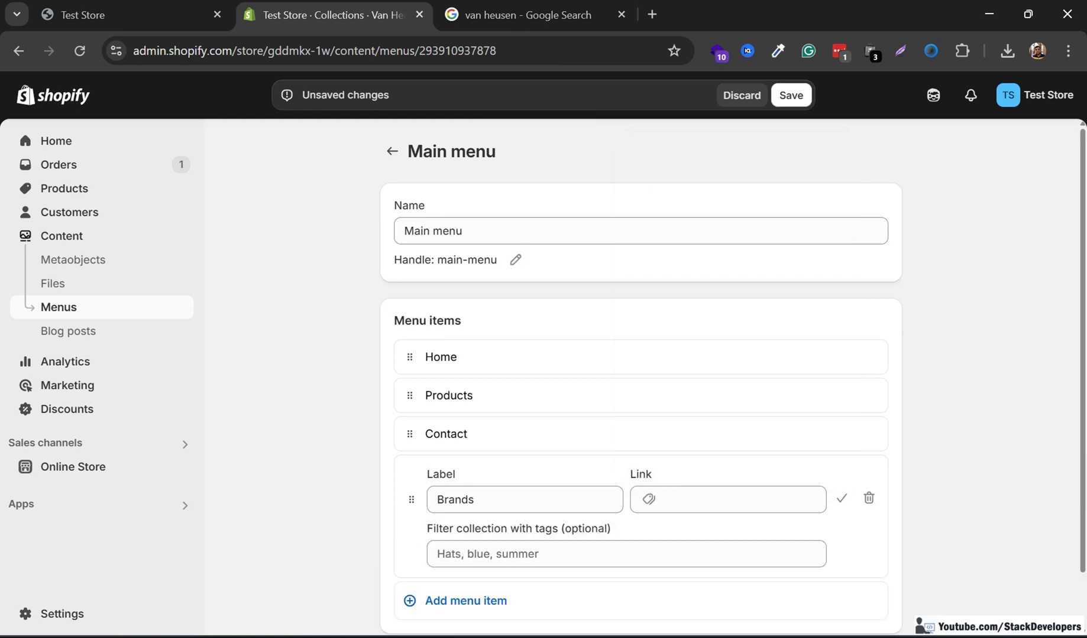
pyautogui.scroll(-1, 640, 378)
pyautogui.click(879, 610)
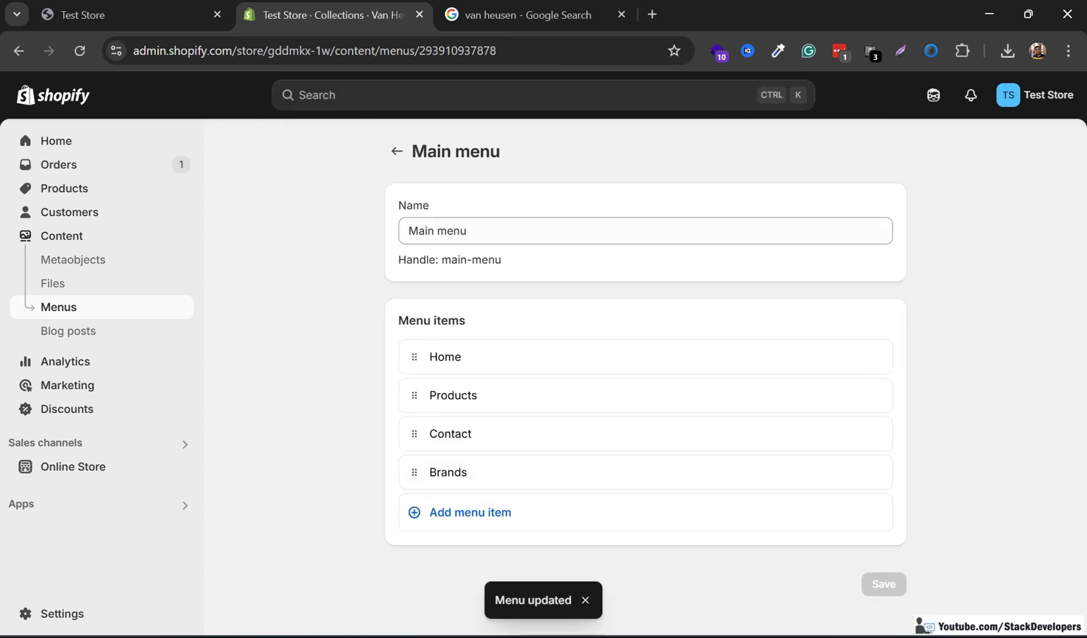
# Add a menu item labelled Arrow linked to the Arrow collection, and save the menu
pyautogui.click(462, 513)
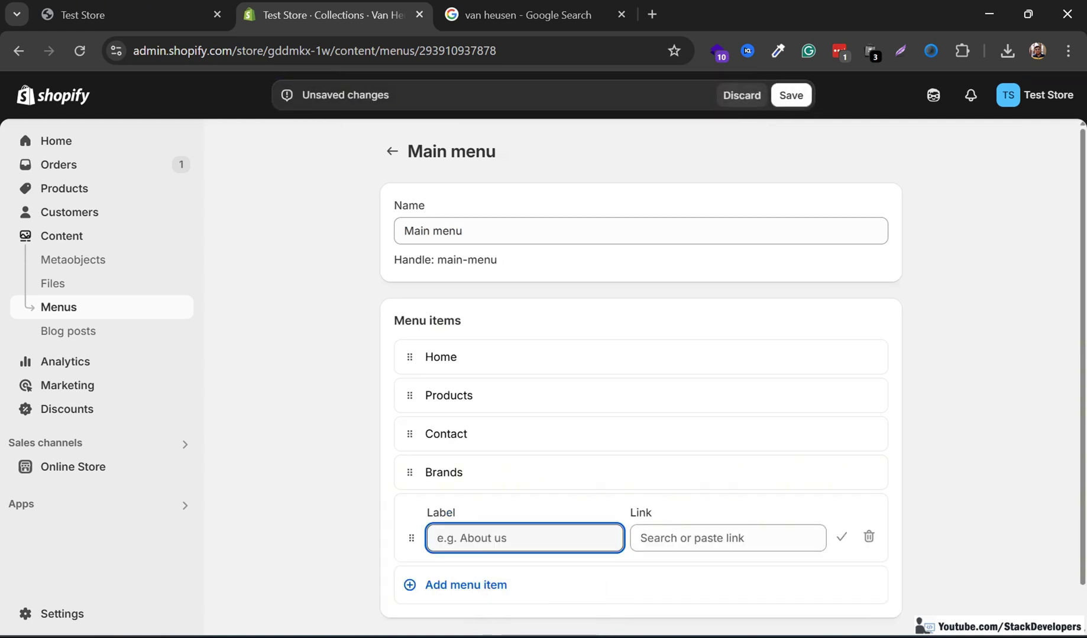
pyautogui.press('capslock')
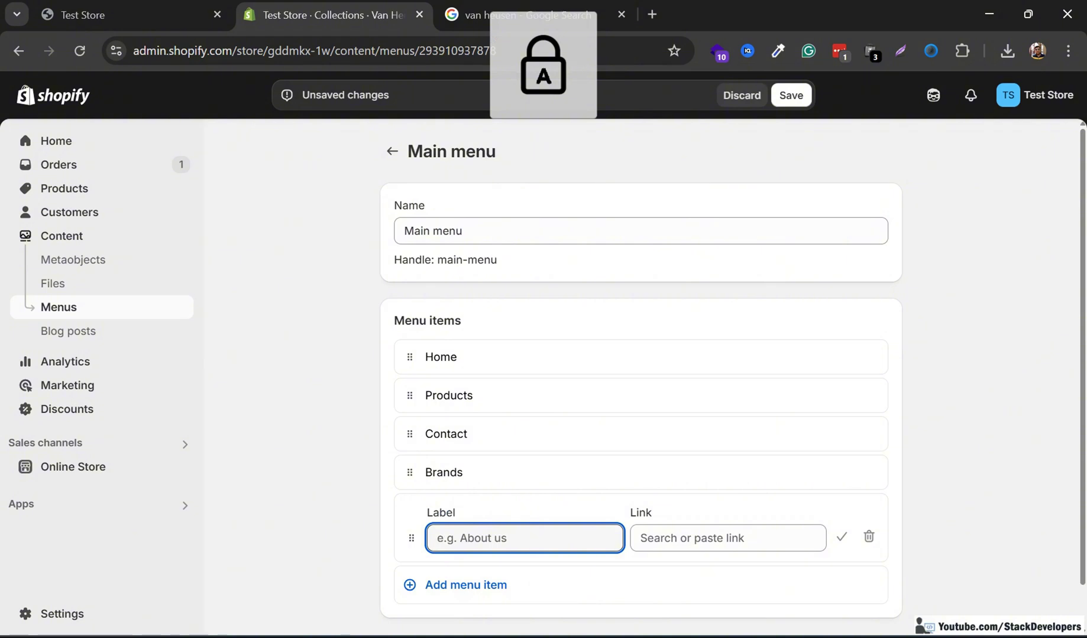
pyautogui.press('capslock')
pyautogui.write('rrow')
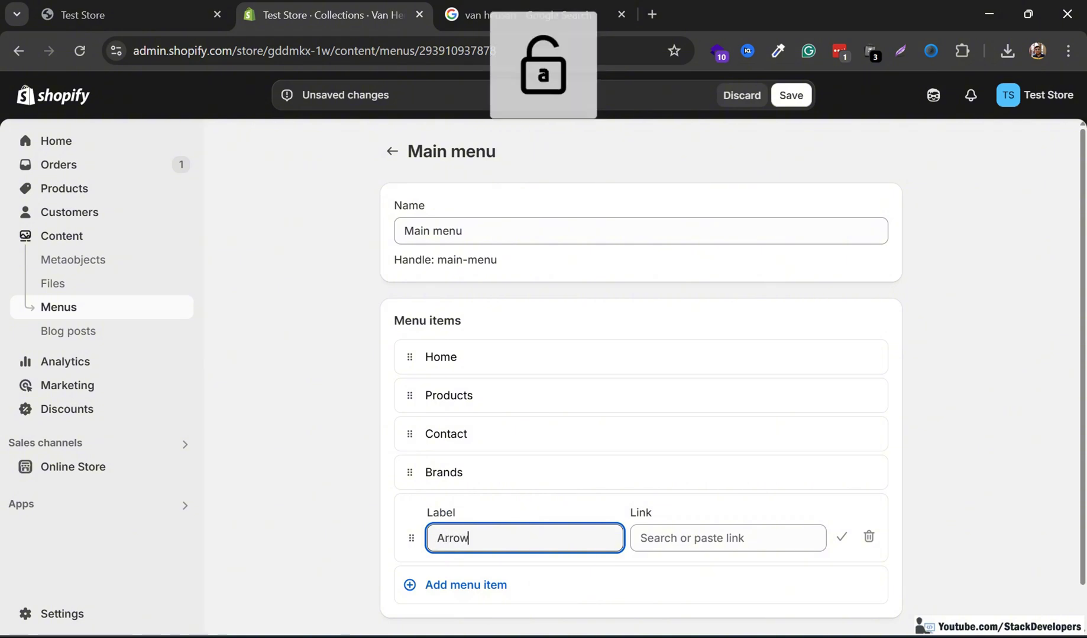
pyautogui.click(728, 538)
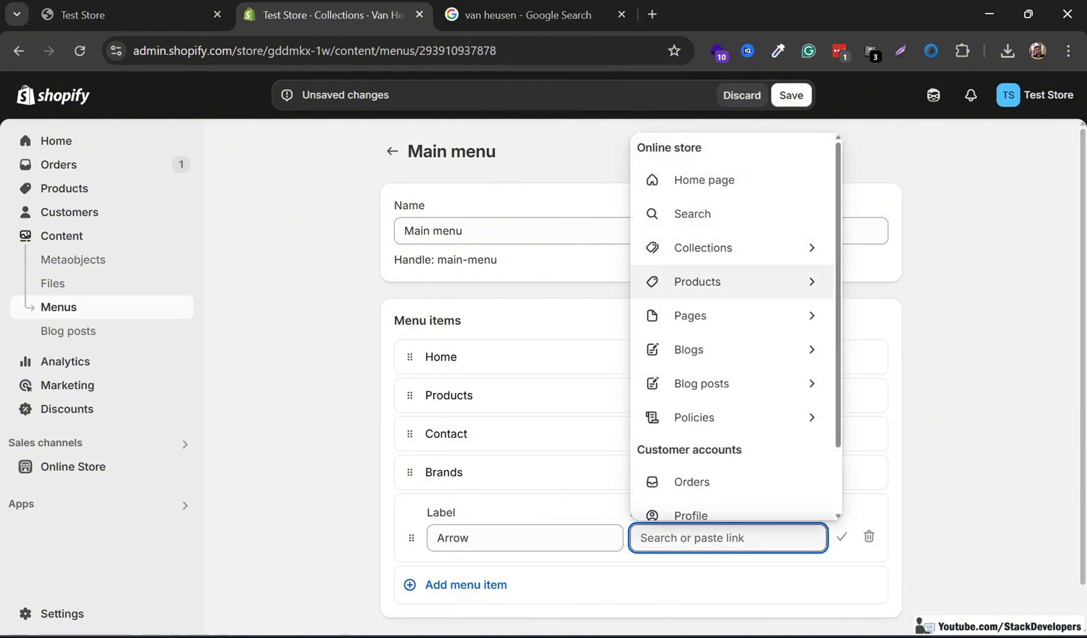
pyautogui.click(702, 248)
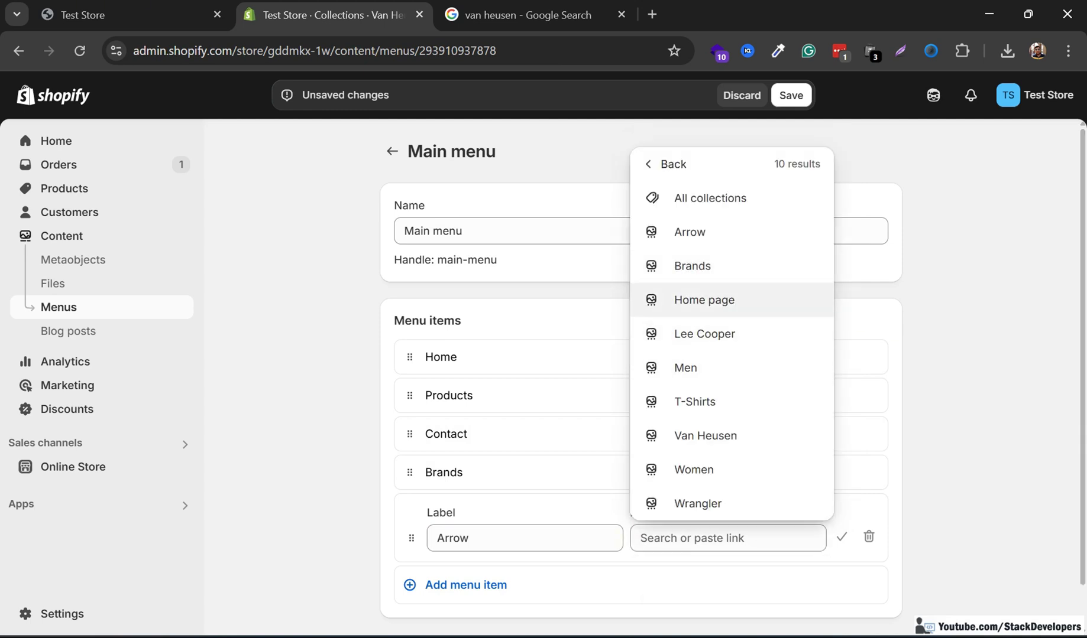
pyautogui.click(689, 232)
pyautogui.scroll(-2, 640, 378)
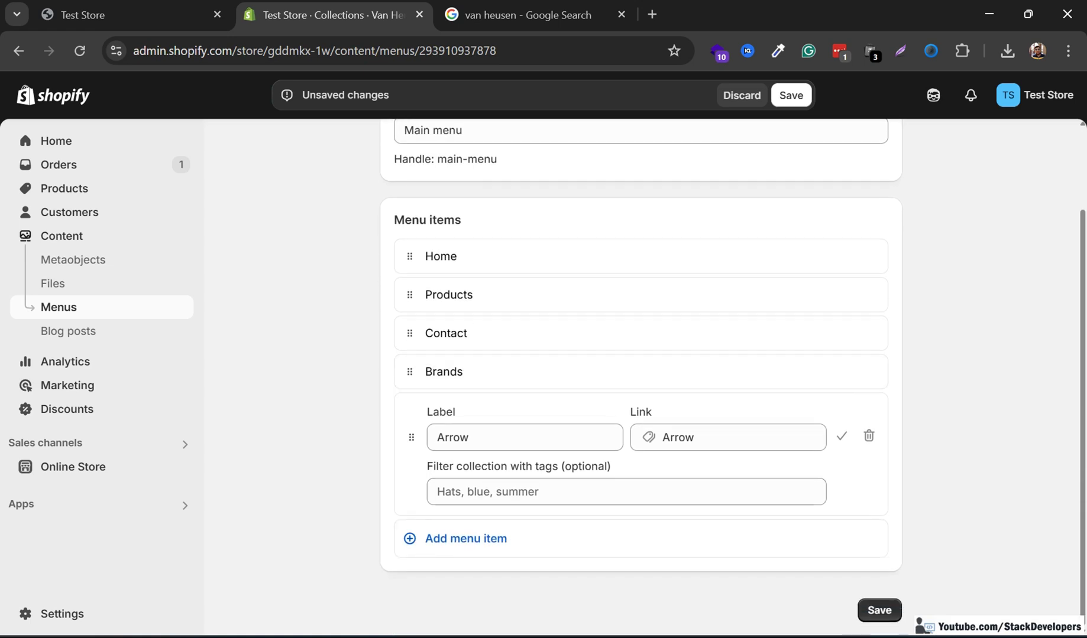
pyautogui.click(879, 610)
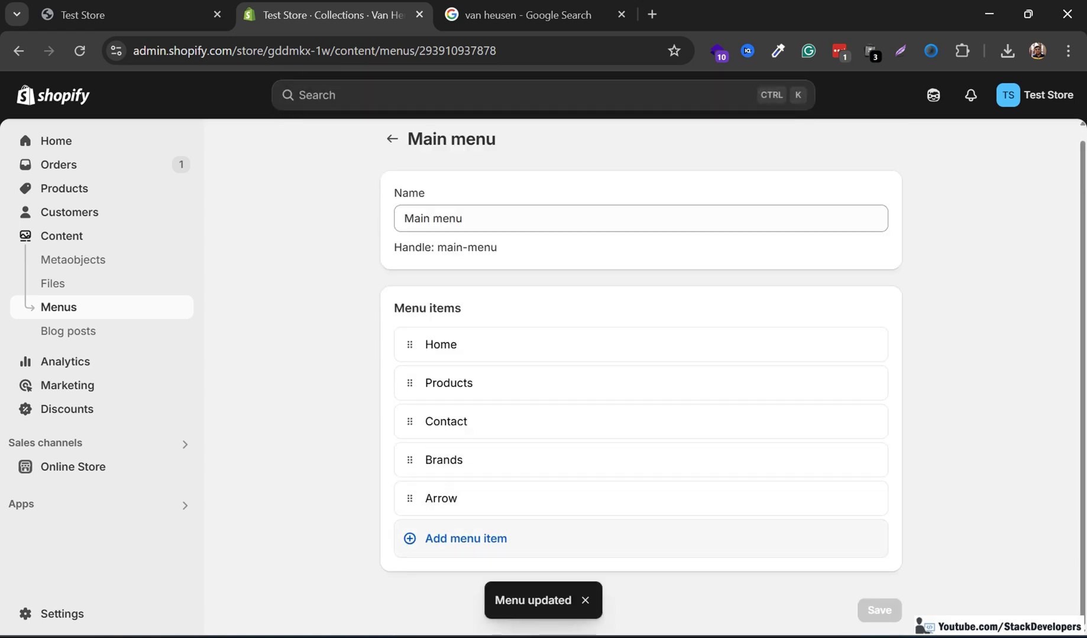
# Add a menu item labelled Lee Cooper linked to the Lee Cooper collection, and save the menu
pyautogui.click(466, 539)
pyautogui.press('capslock')
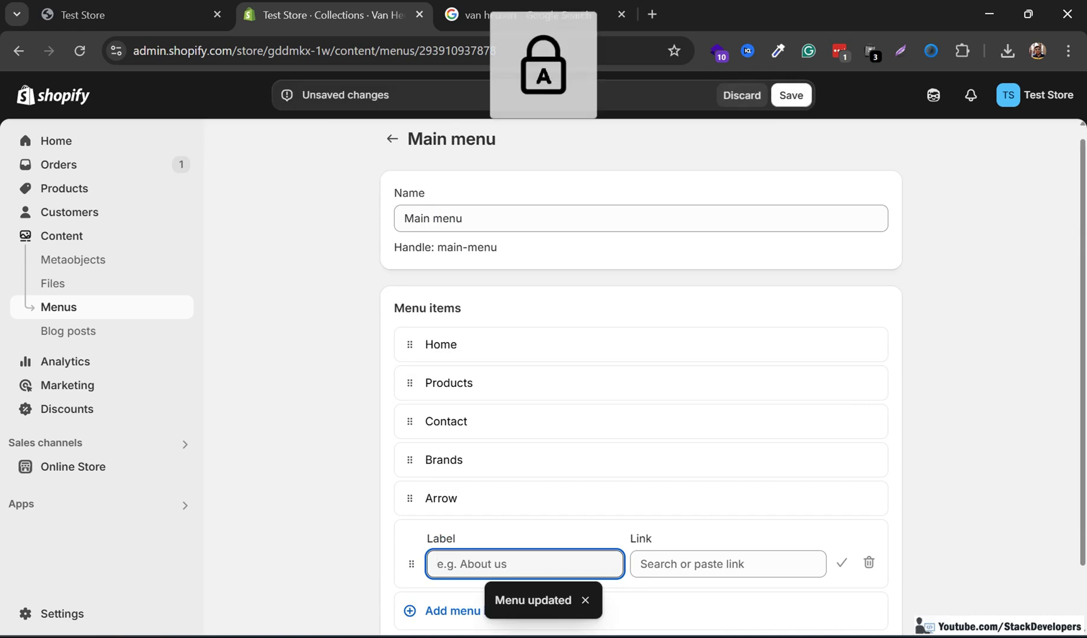
pyautogui.write('L')
pyautogui.press('capslock')
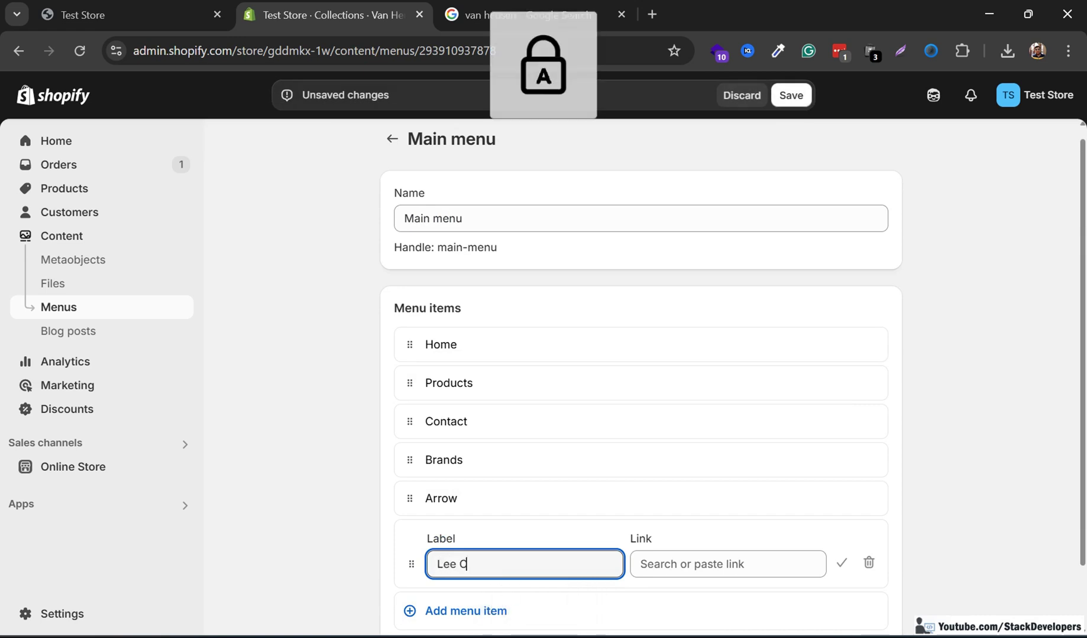
pyautogui.write('ee Cooper')
pyautogui.press('Tab')
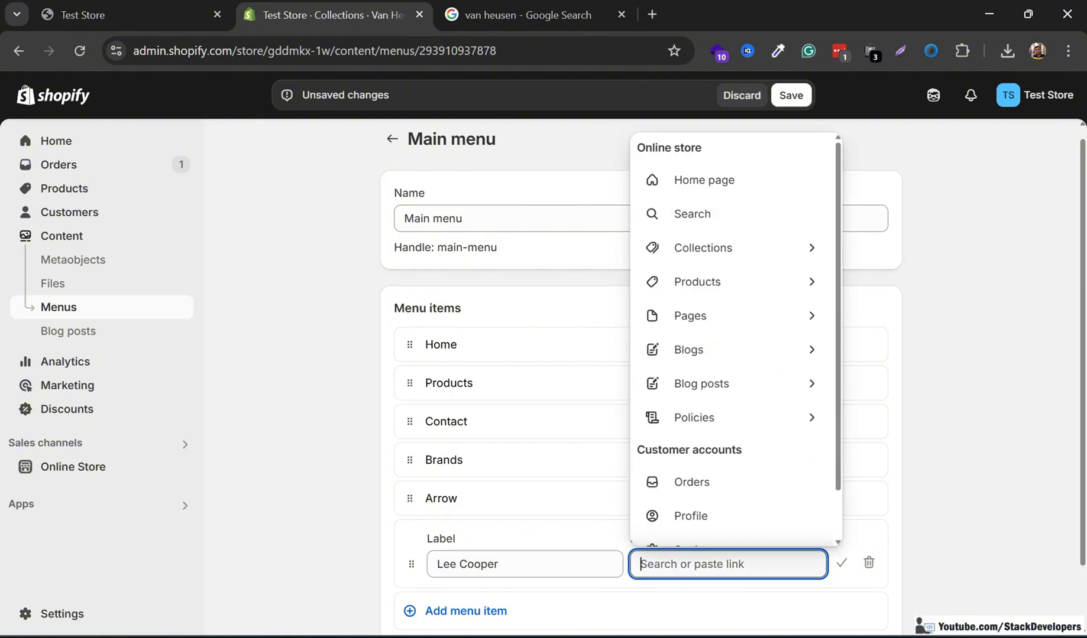
pyautogui.click(703, 248)
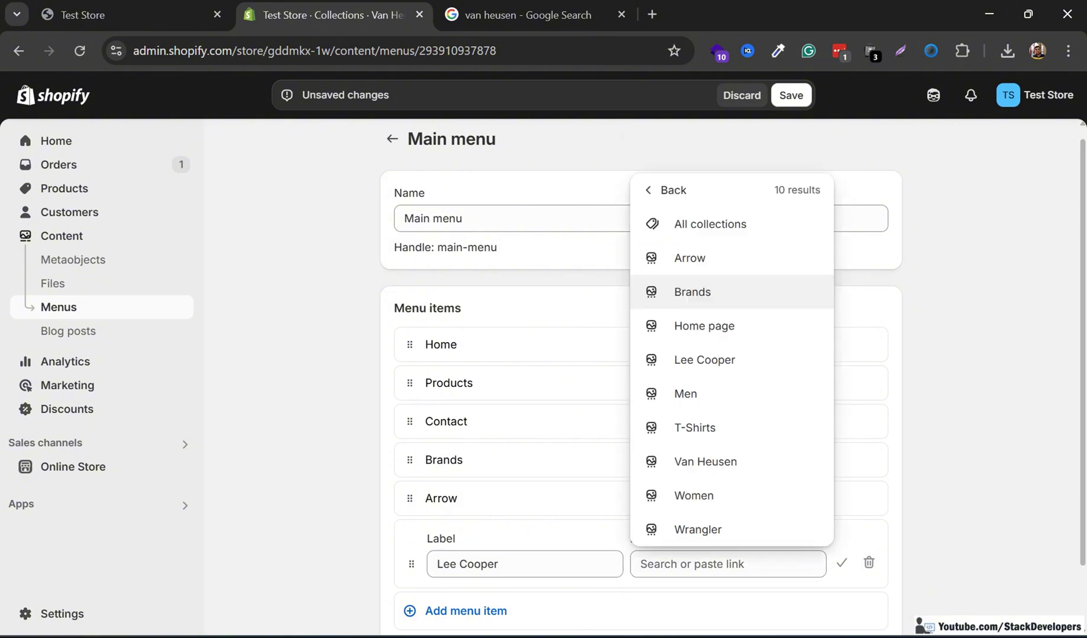
pyautogui.click(703, 360)
pyautogui.scroll(-2, 704, 366)
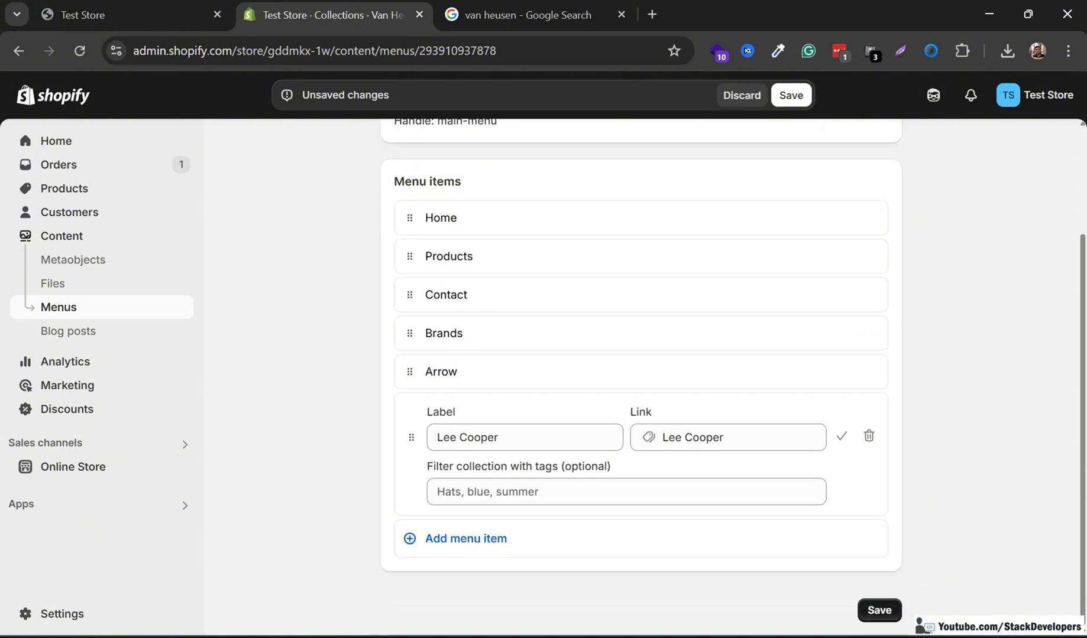
pyautogui.click(879, 611)
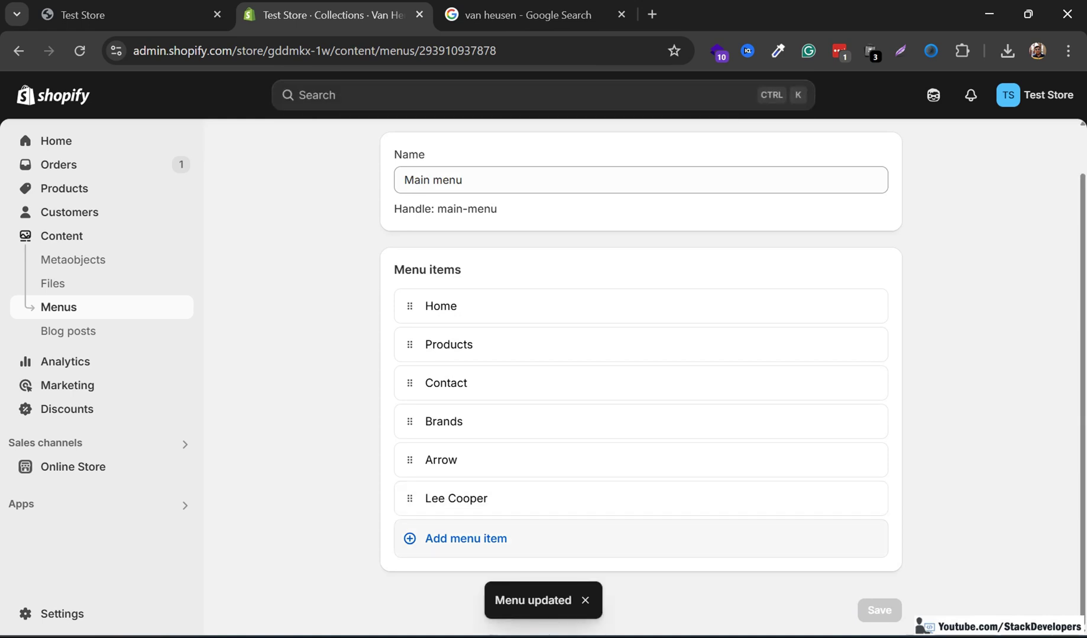
# Add a menu item labelled Wrangler linked to the Wrangler collection, and save the menu
pyautogui.click(466, 539)
pyautogui.press('capslock')
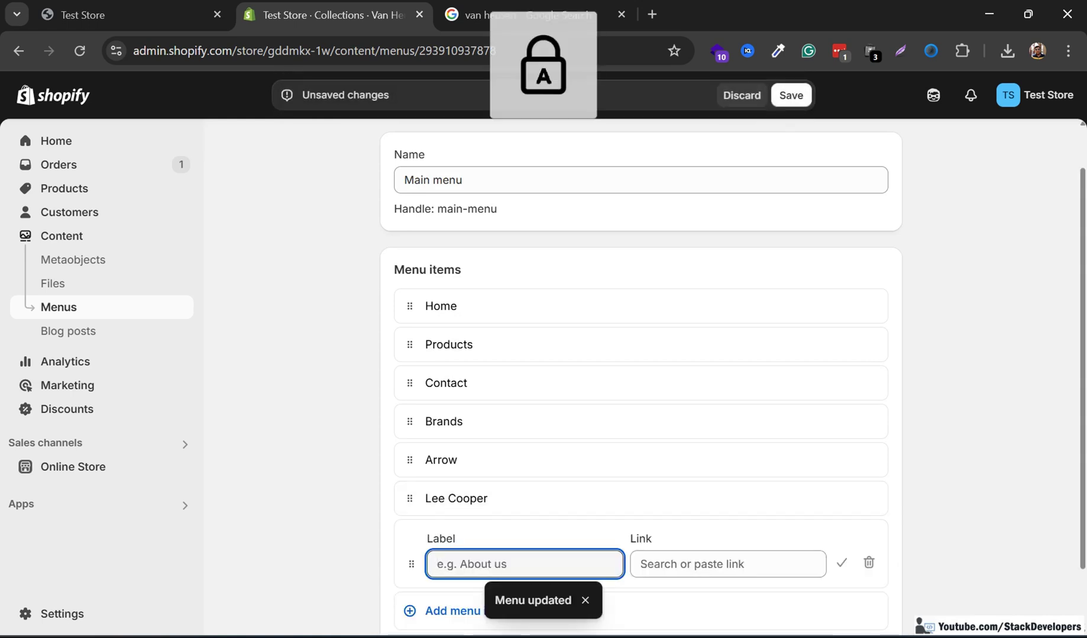
pyautogui.press('capslock')
pyautogui.write('W')
pyautogui.press('BackSpace')
pyautogui.press('BackSpace')
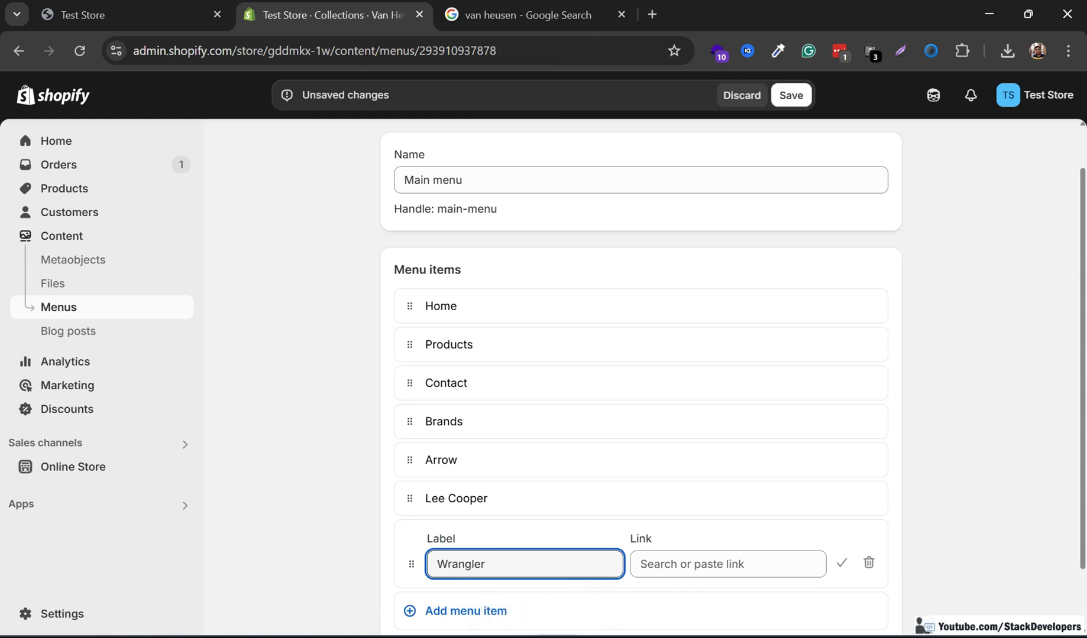
pyautogui.click(710, 564)
pyautogui.click(703, 247)
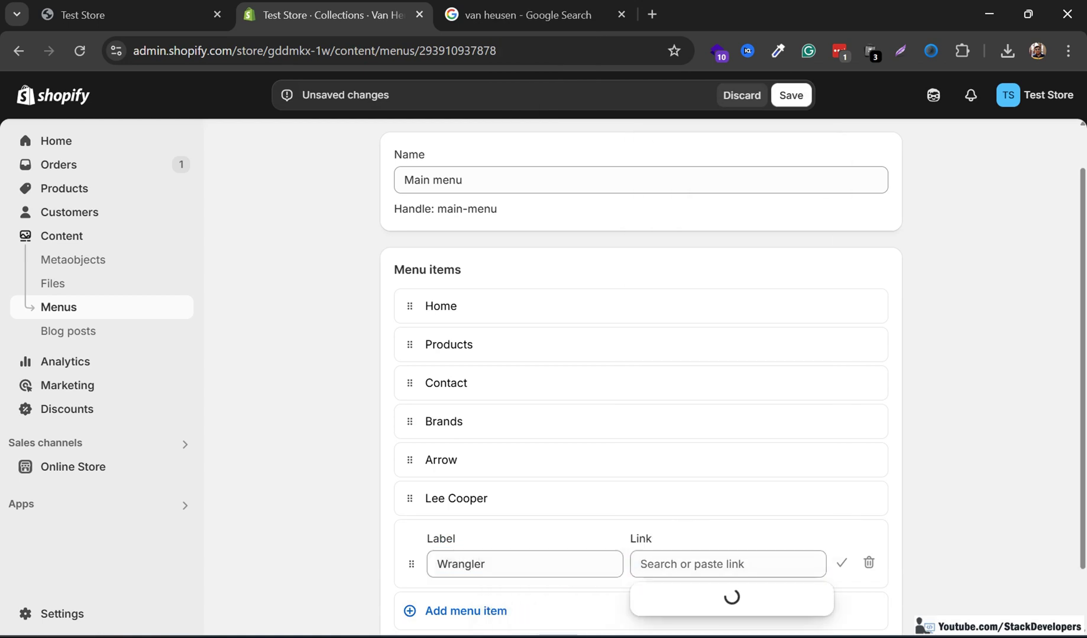
pyautogui.click(680, 526)
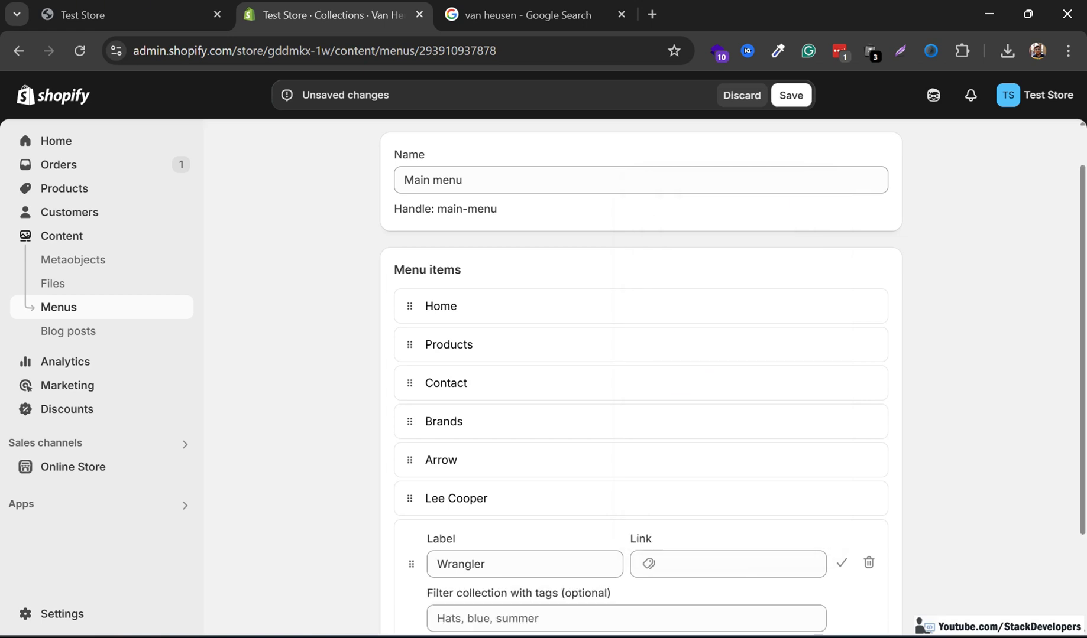
pyautogui.scroll(-3, 703, 527)
pyautogui.click(879, 610)
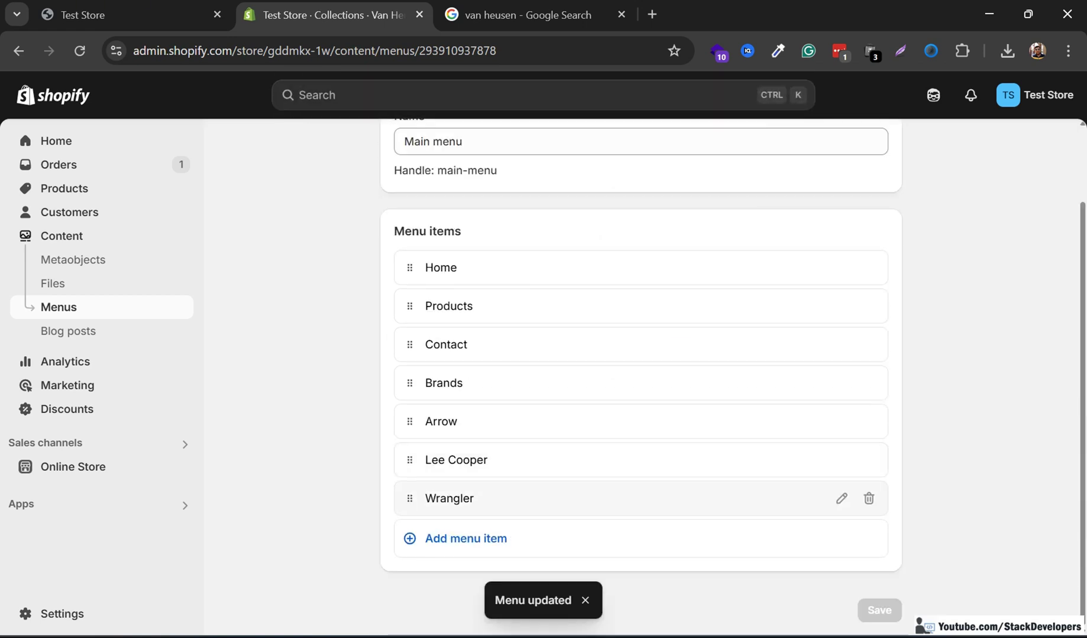
# Add a menu item linked to the Van Heusen collection with the label Van Heusen, and save the menu
pyautogui.click(466, 539)
pyautogui.press('capslock')
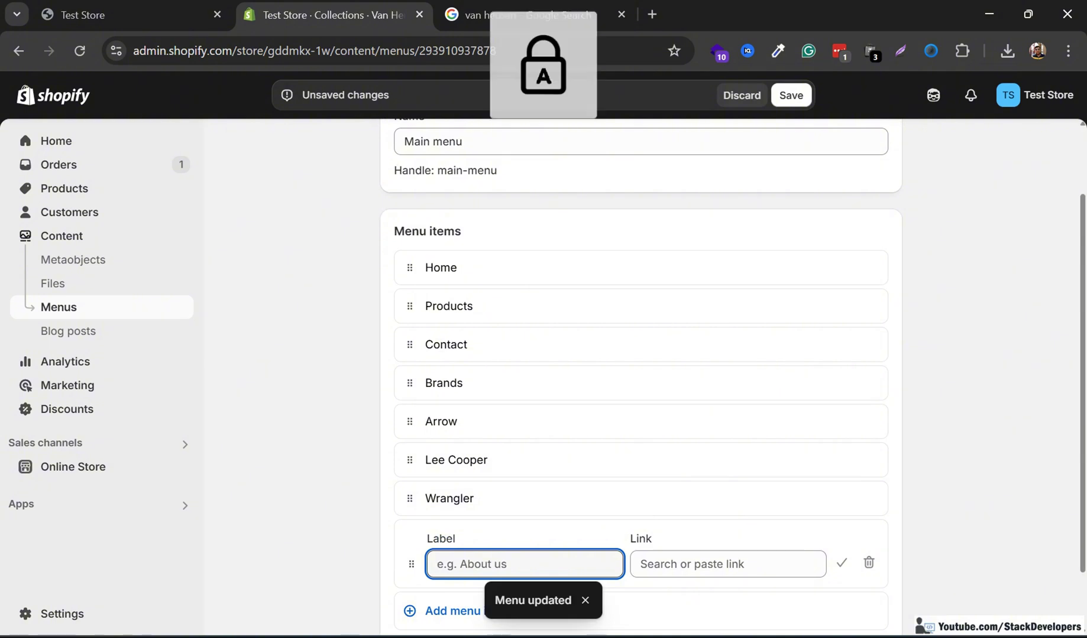
pyautogui.click(727, 564)
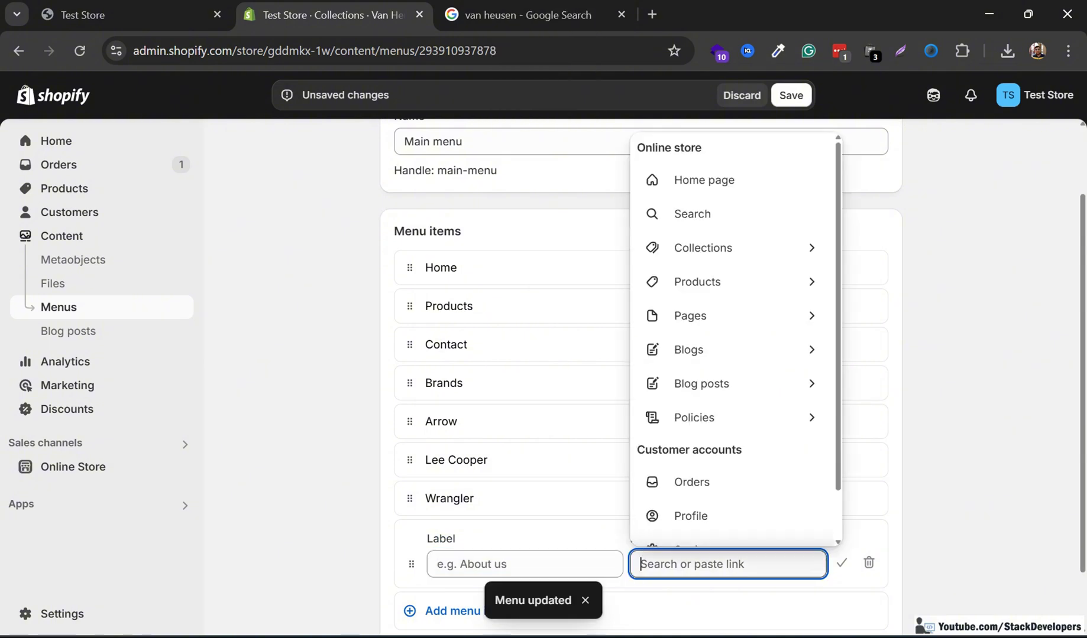
pyautogui.click(709, 255)
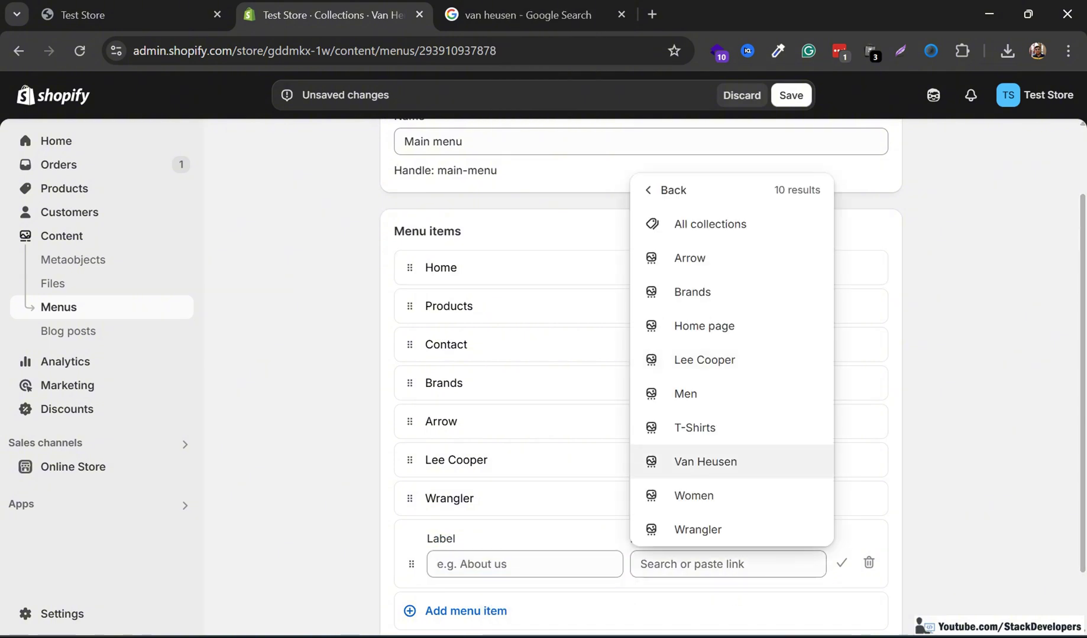
pyautogui.click(705, 462)
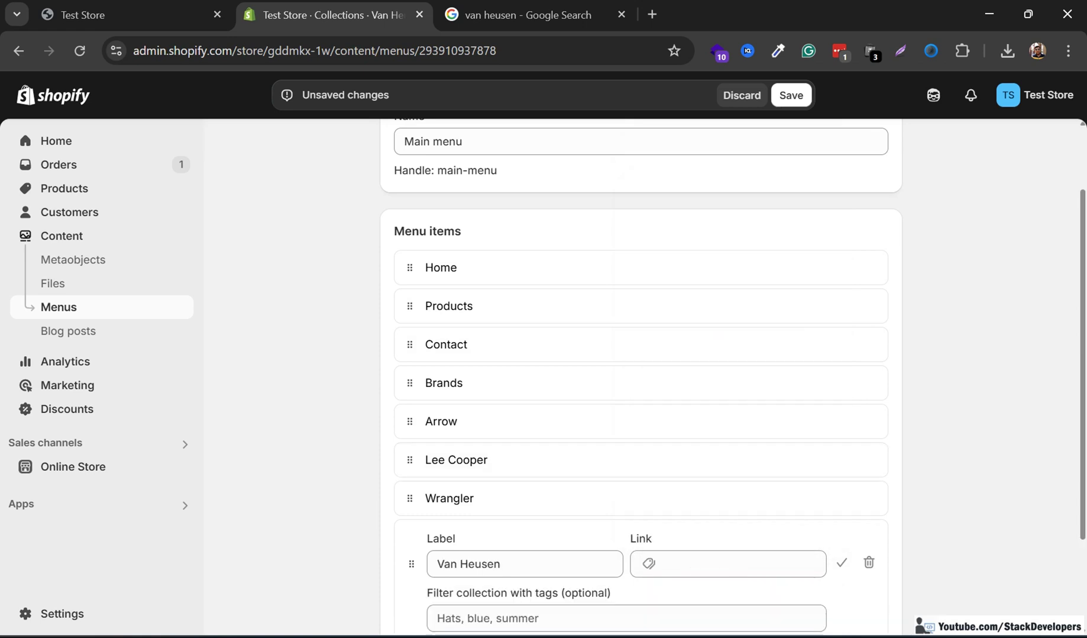
pyautogui.click(525, 565)
pyautogui.scroll(-3, 640, 378)
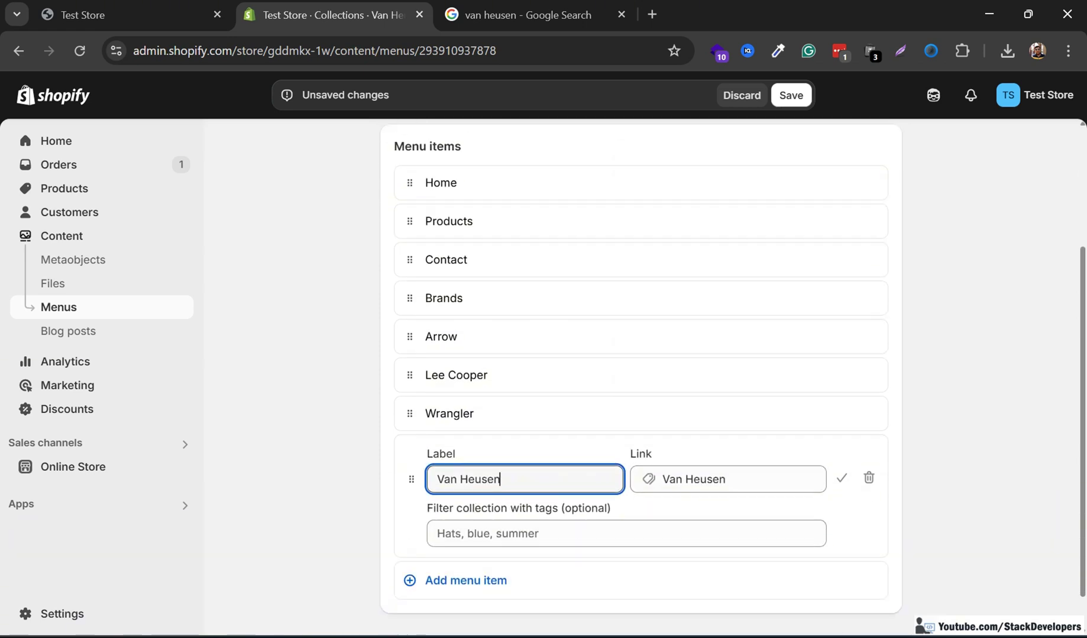
pyautogui.click(879, 611)
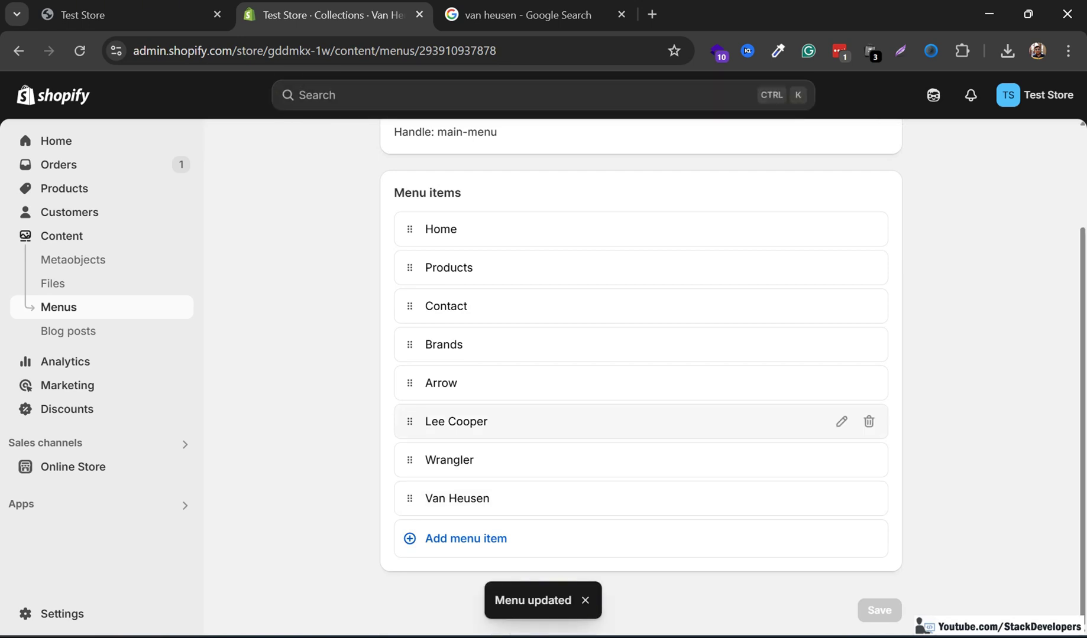
# Nest Arrow, Lee Cooper, Wrangler and Van Heusen, in that order, as sub-items under the Brands menu item
pyautogui.moveTo(409, 383); pyautogui.dragTo(438, 414)
pyautogui.moveTo(409, 497); pyautogui.dragTo(459, 467)
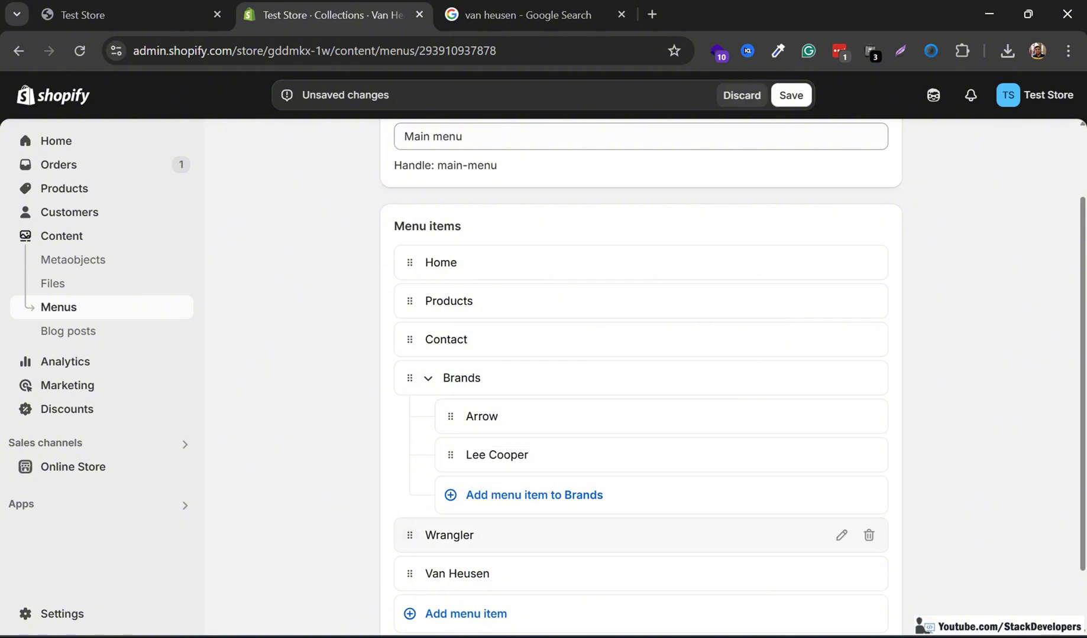
pyautogui.moveTo(409, 535); pyautogui.dragTo(461, 499)
pyautogui.moveTo(409, 573); pyautogui.dragTo(461, 535)
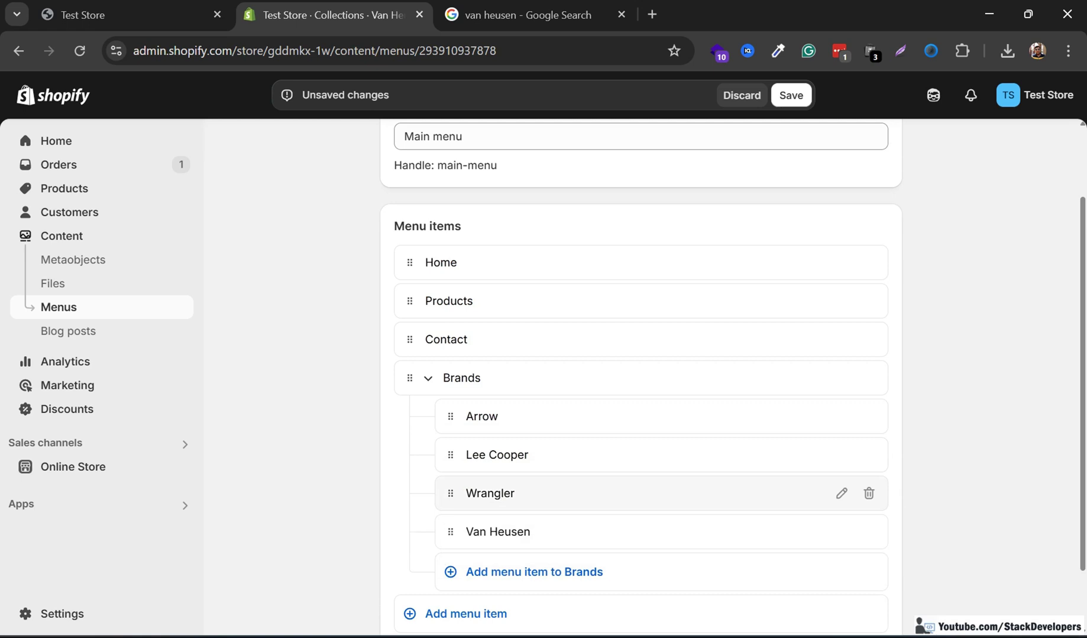
# Save the main menu, and open the Arrow collection from the Brands submenu on the Test Store storefront
pyautogui.scroll(-2, 650, 493)
pyautogui.click(879, 611)
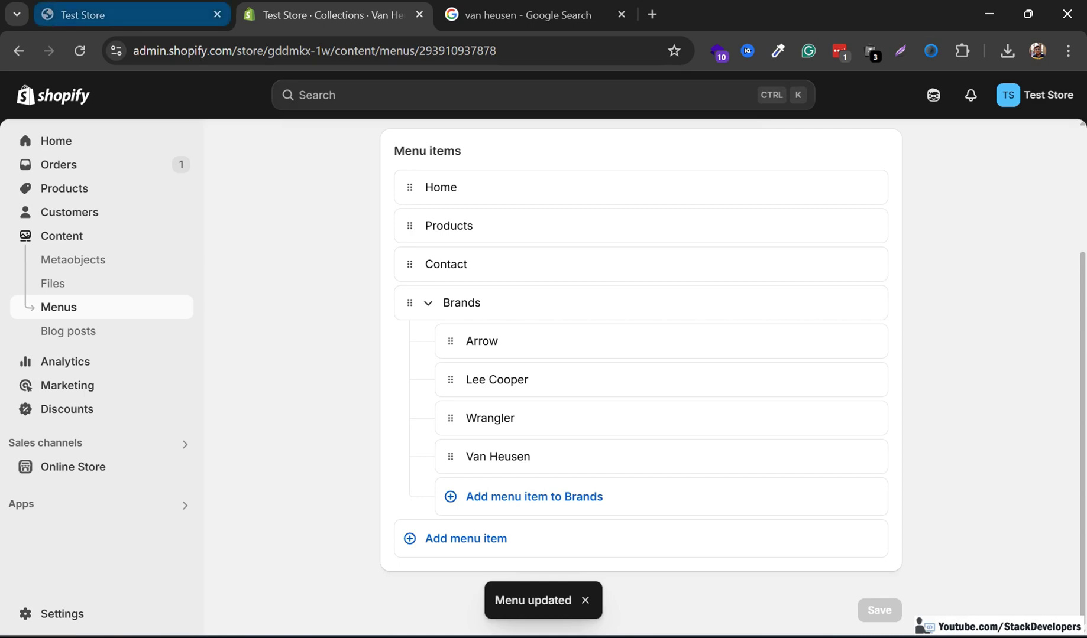
pyautogui.click(118, 14)
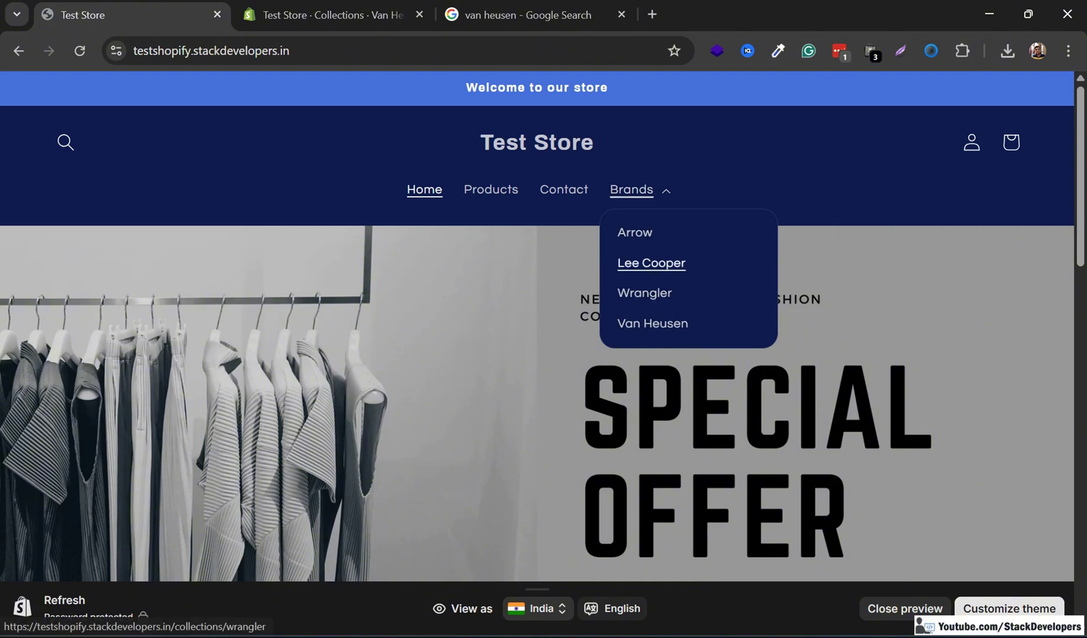
pyautogui.press('Escape')
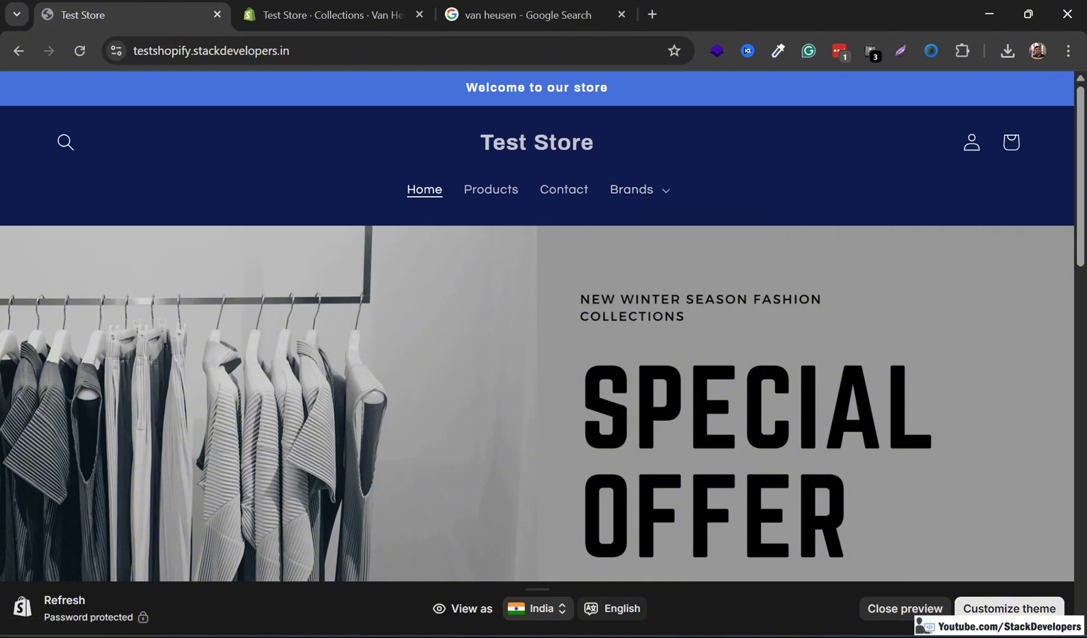
pyautogui.click(632, 190)
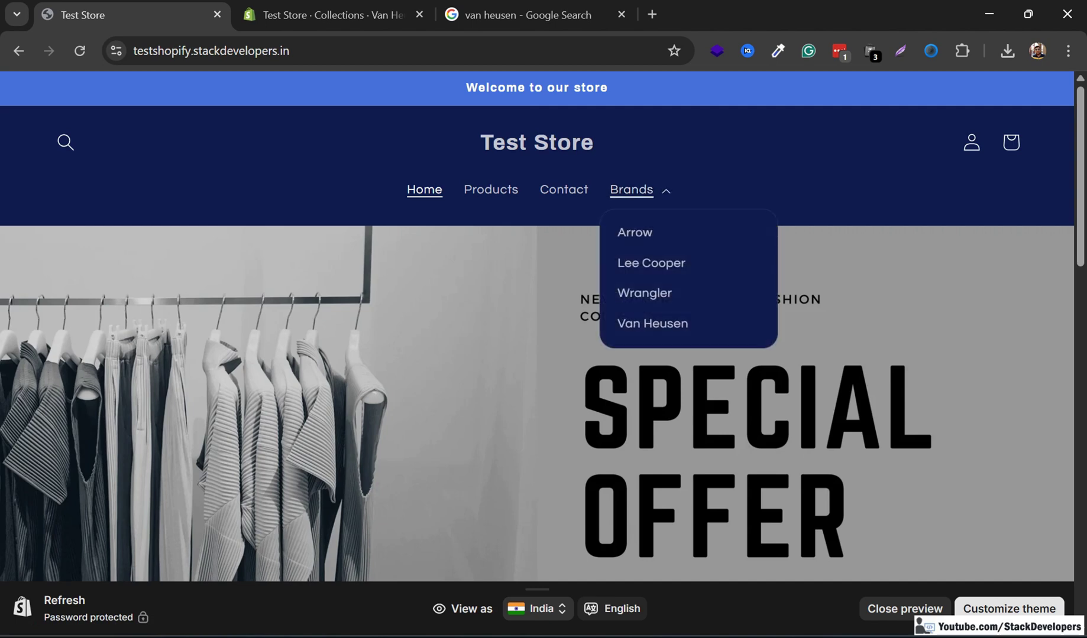
pyautogui.click(634, 233)
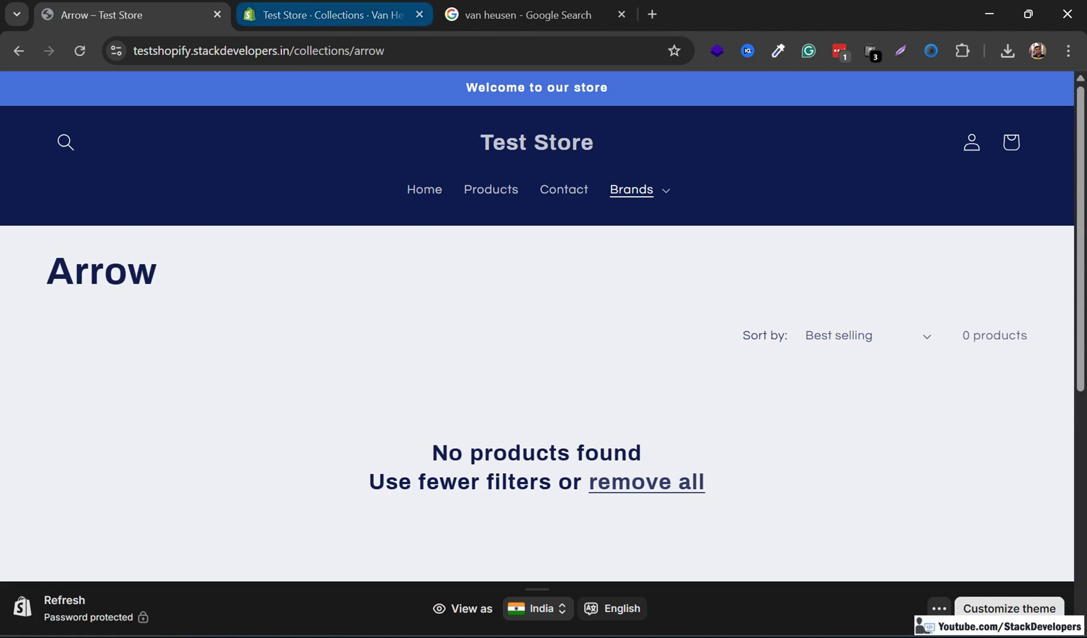
# In the Shopify admin, add the Red T-Shirt product to the Lee Cooper and Brands collections, and save the product
pyautogui.click(332, 15)
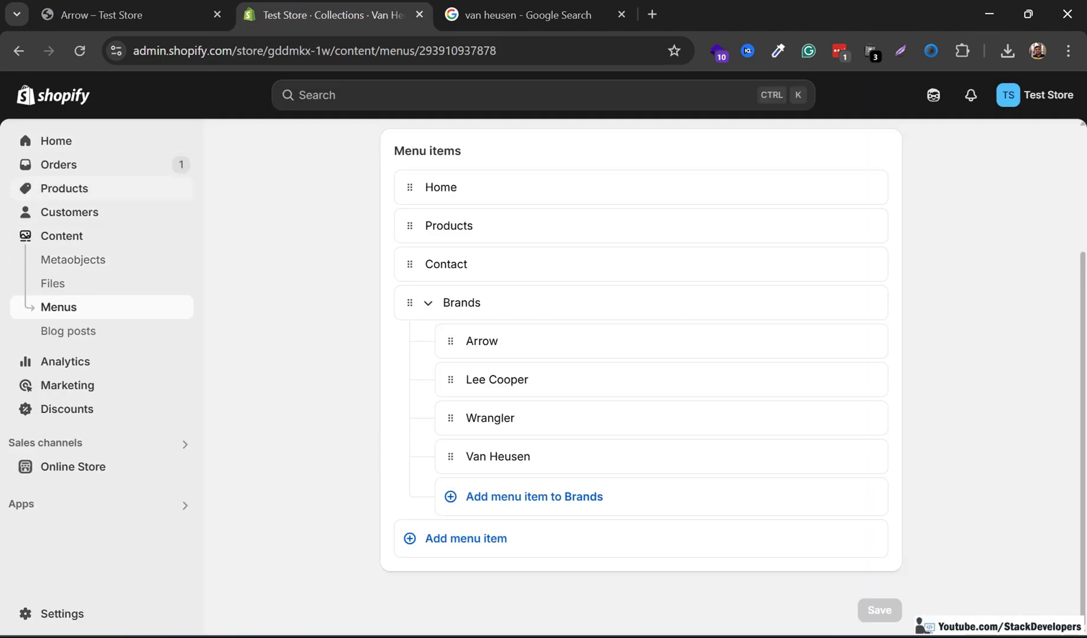
pyautogui.click(64, 188)
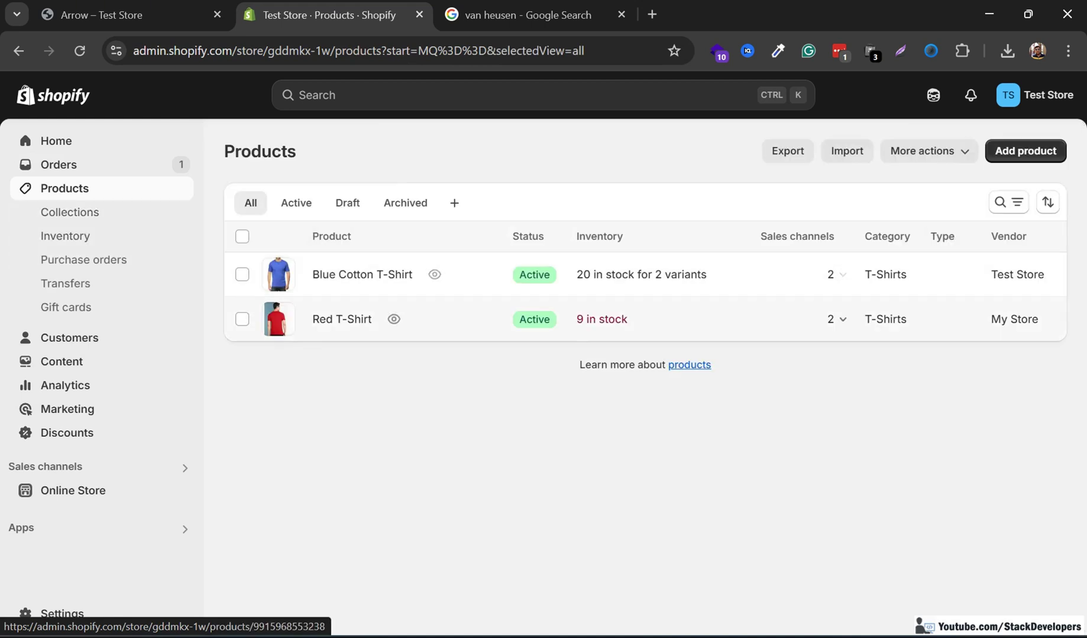
pyautogui.click(342, 320)
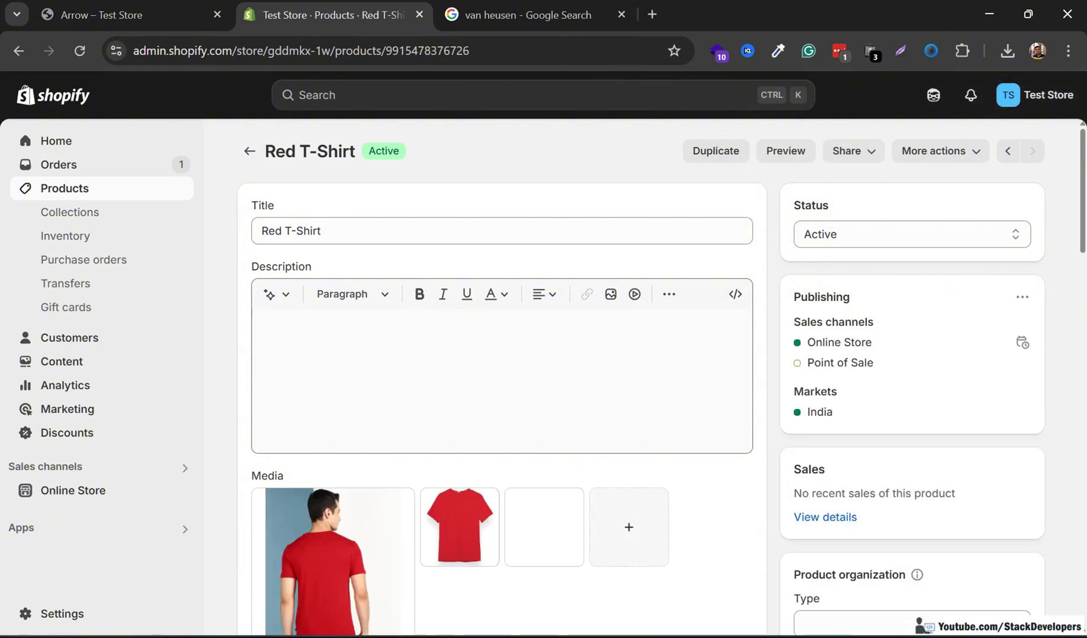
pyautogui.scroll(-3, 644, 379)
pyautogui.scroll(-3, 644, 378)
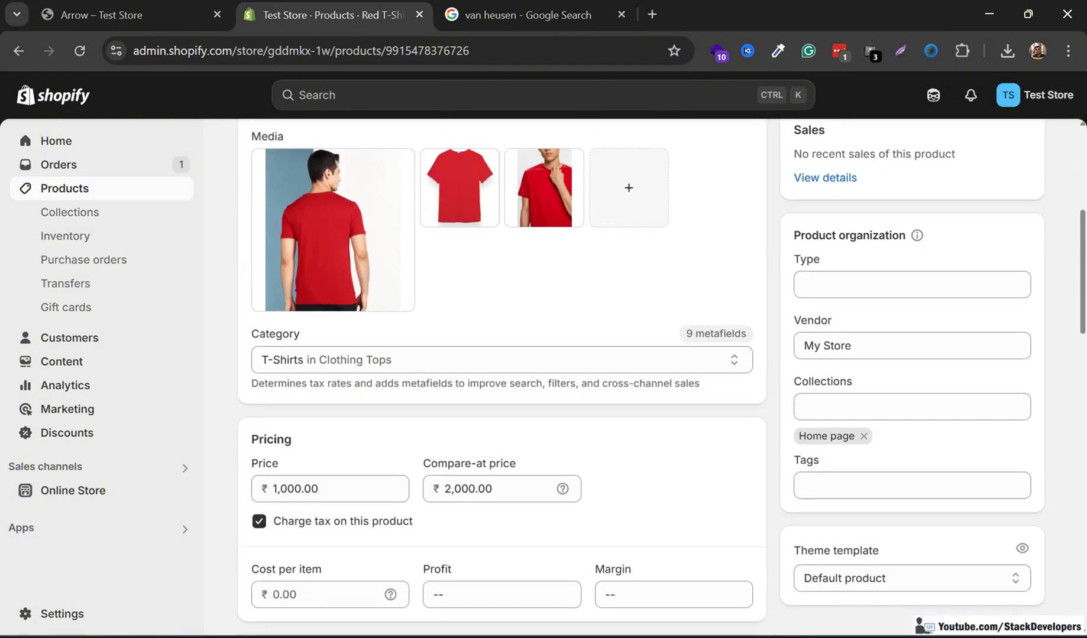
pyautogui.click(911, 408)
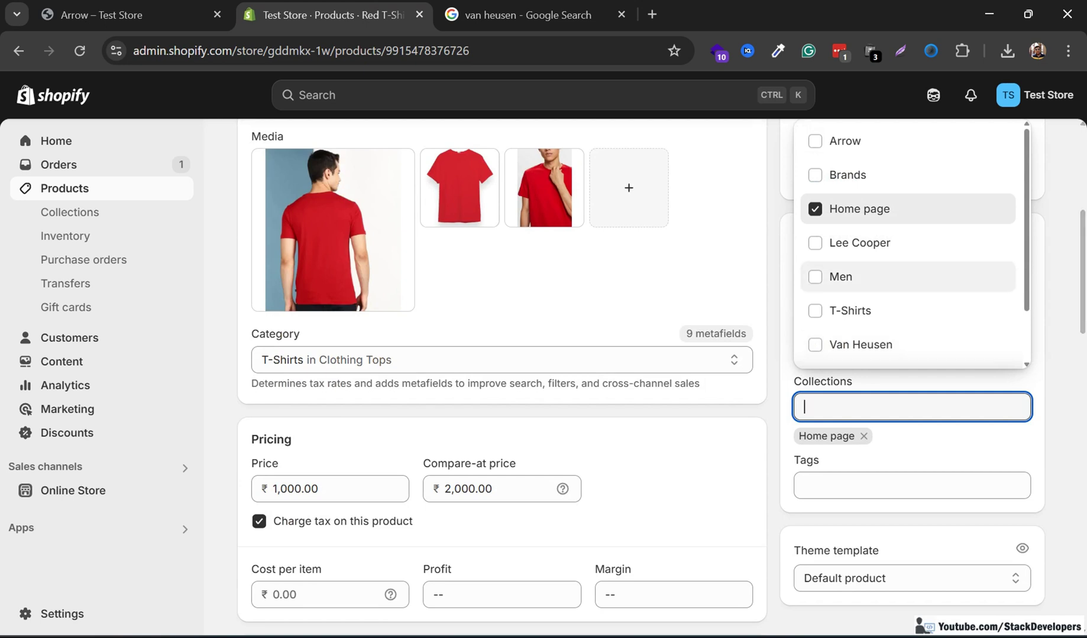
pyautogui.click(859, 242)
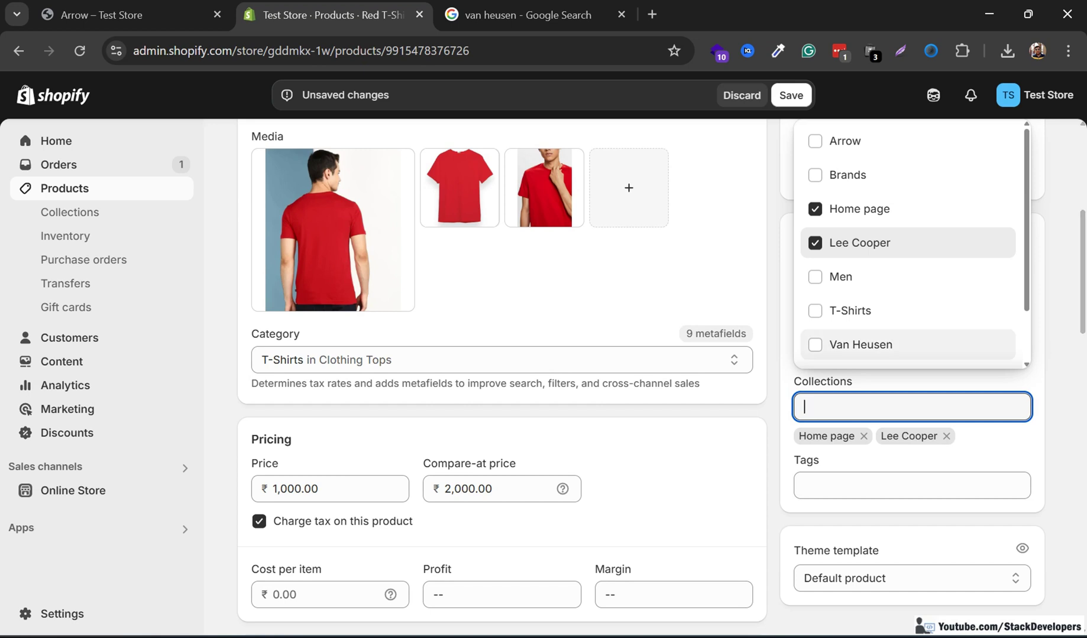
pyautogui.click(847, 175)
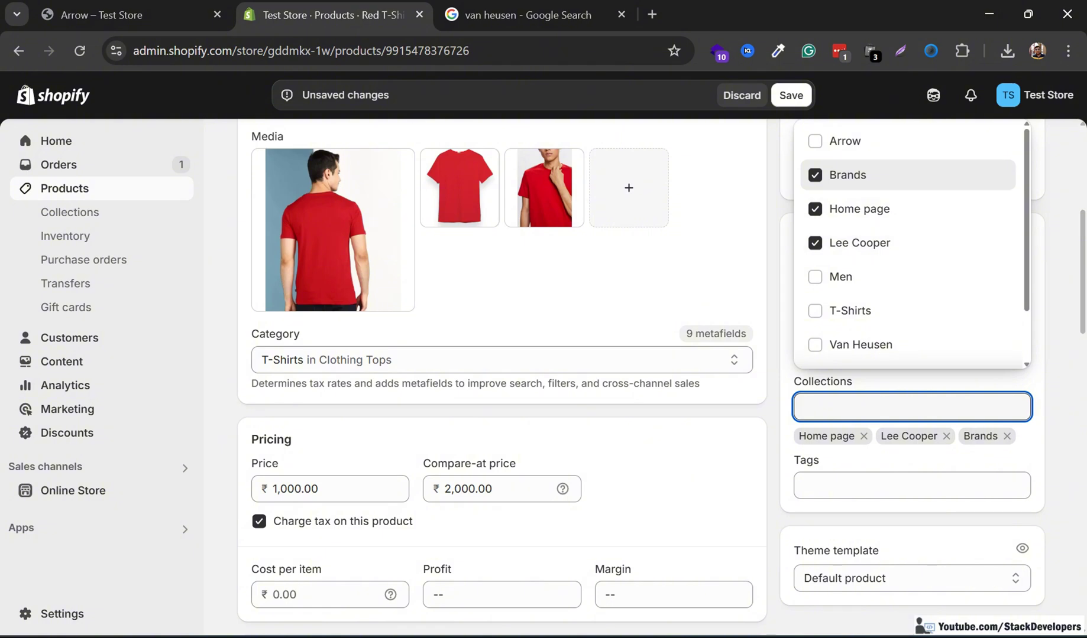
pyautogui.moveTo(1082, 296); pyautogui.dragTo(1082, 255)
pyautogui.click(791, 95)
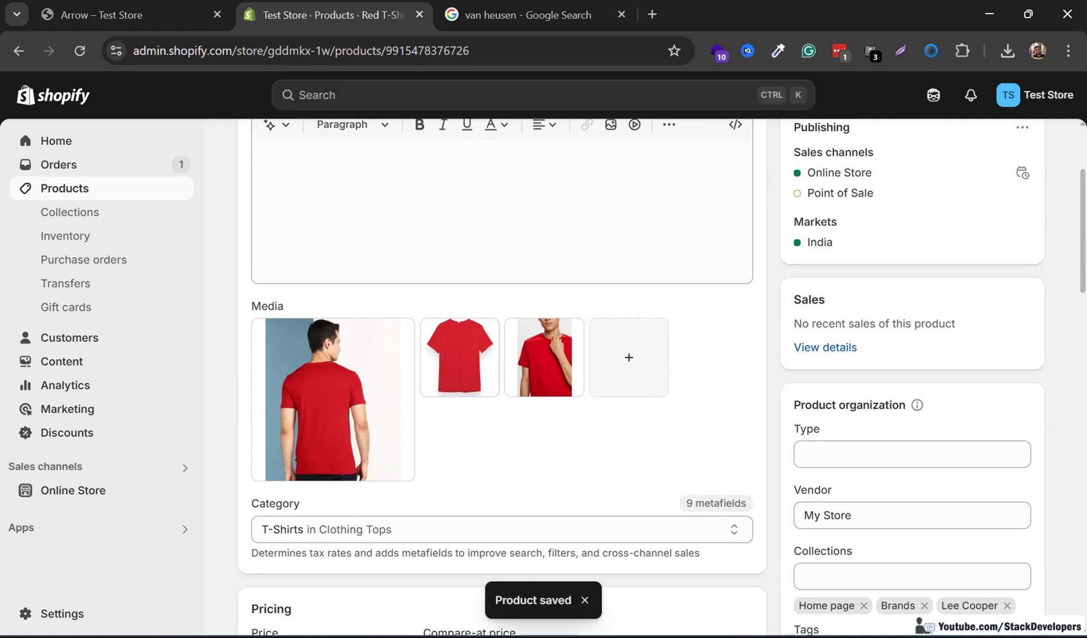
# Add the Blue Cotton T-Shirt product to the Lee Cooper and Brands collections, and save the product
pyautogui.click(65, 189)
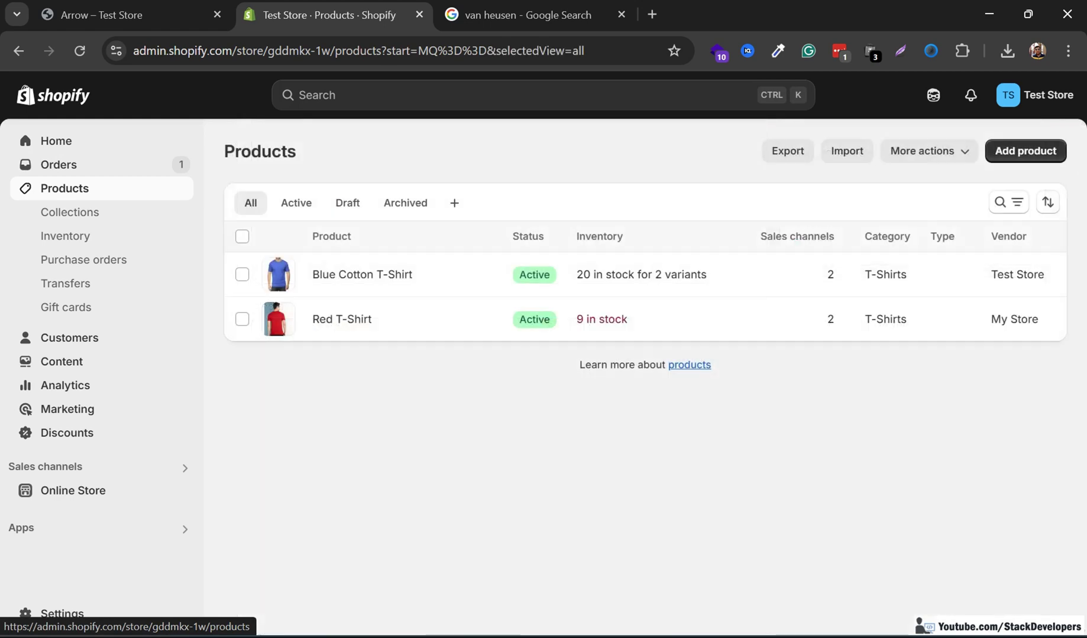
pyautogui.click(362, 275)
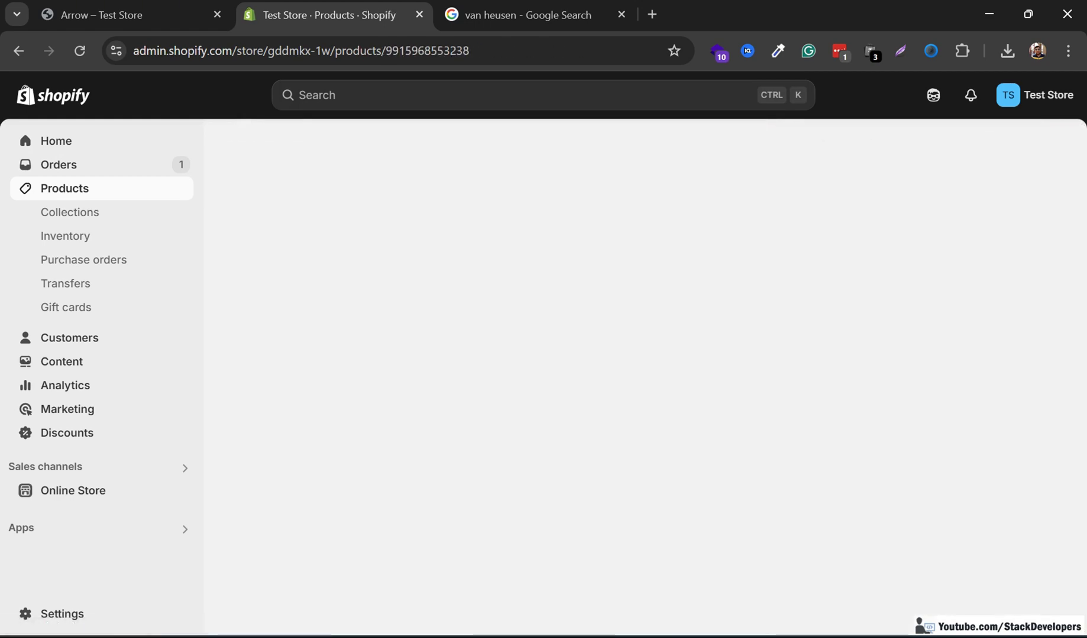
pyautogui.scroll(-8, 502, 378)
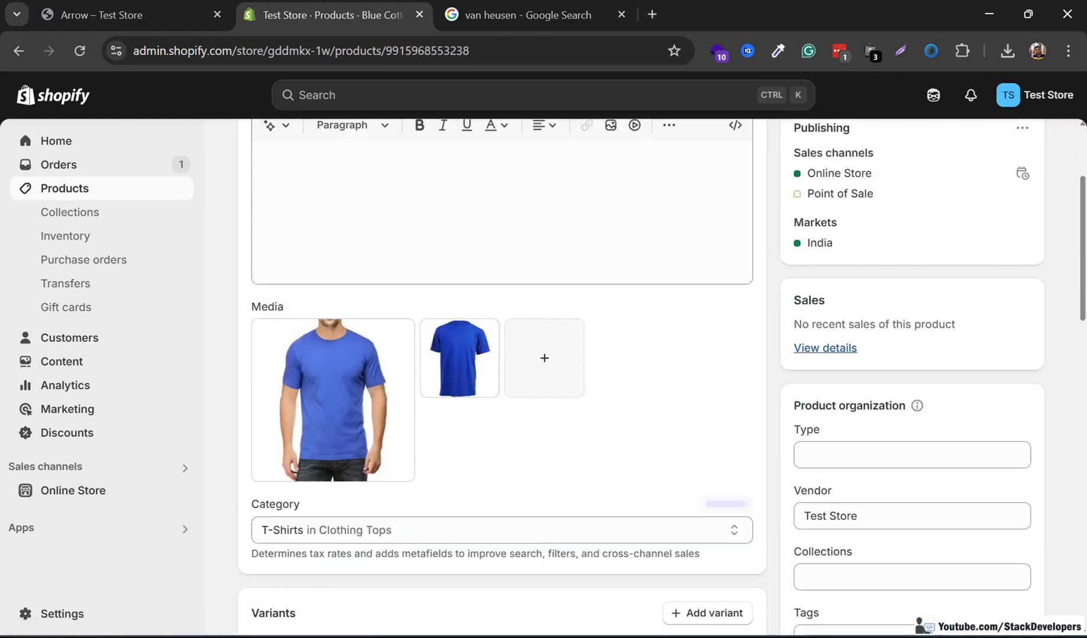
pyautogui.scroll(1, 912, 387)
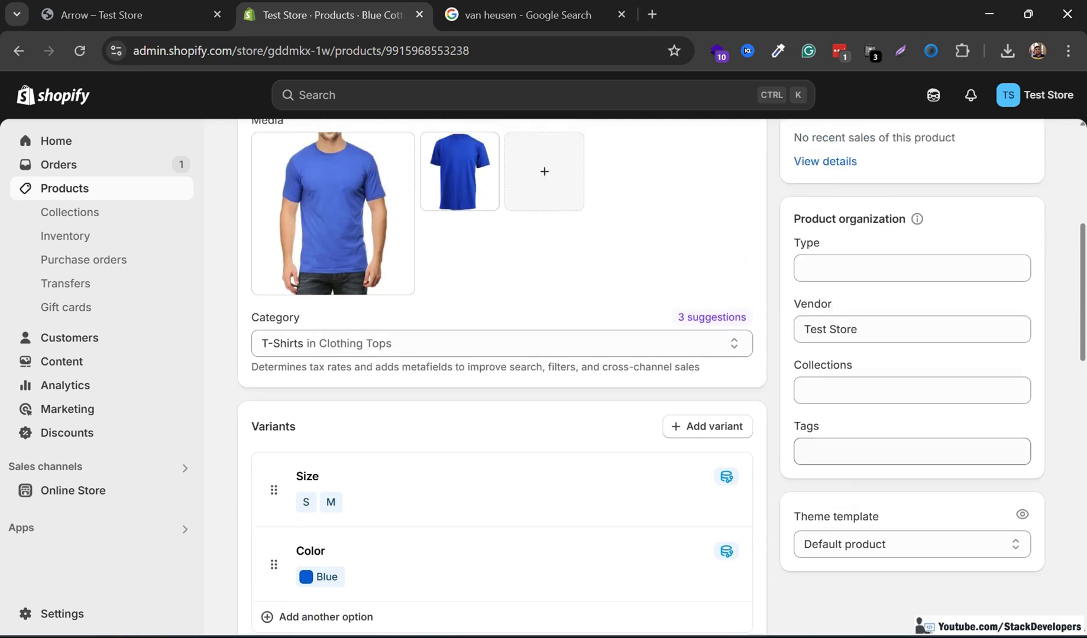
pyautogui.click(912, 407)
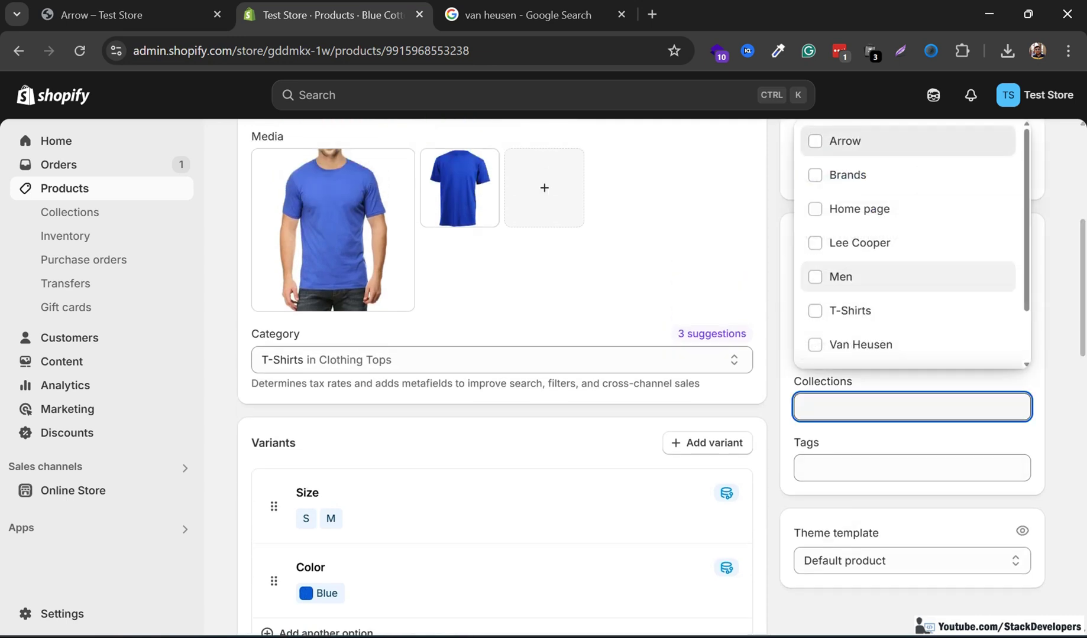
pyautogui.click(859, 243)
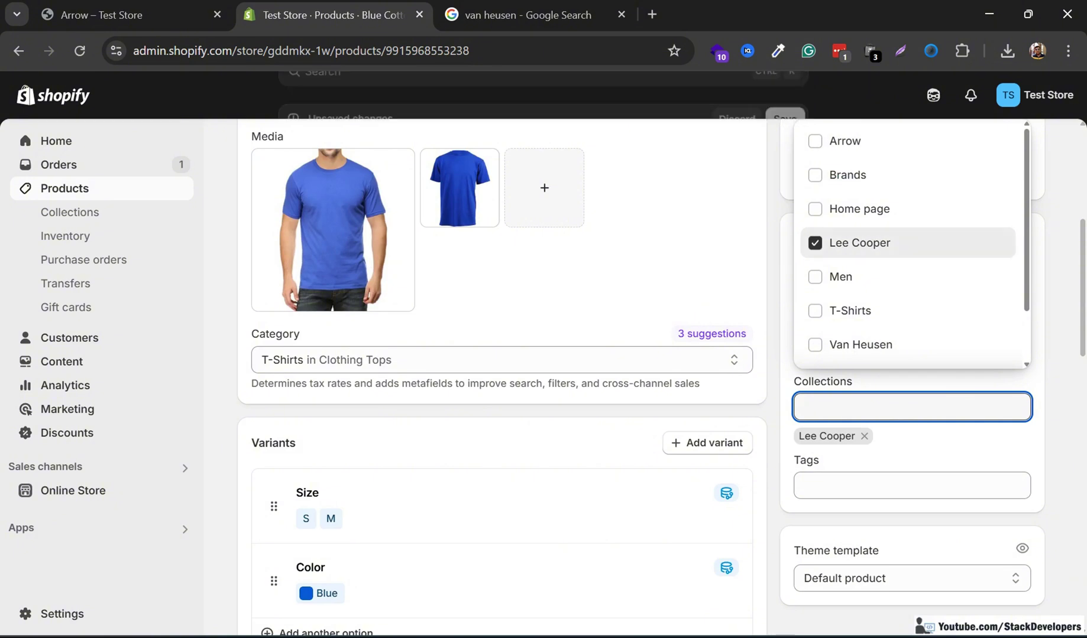
pyautogui.click(847, 175)
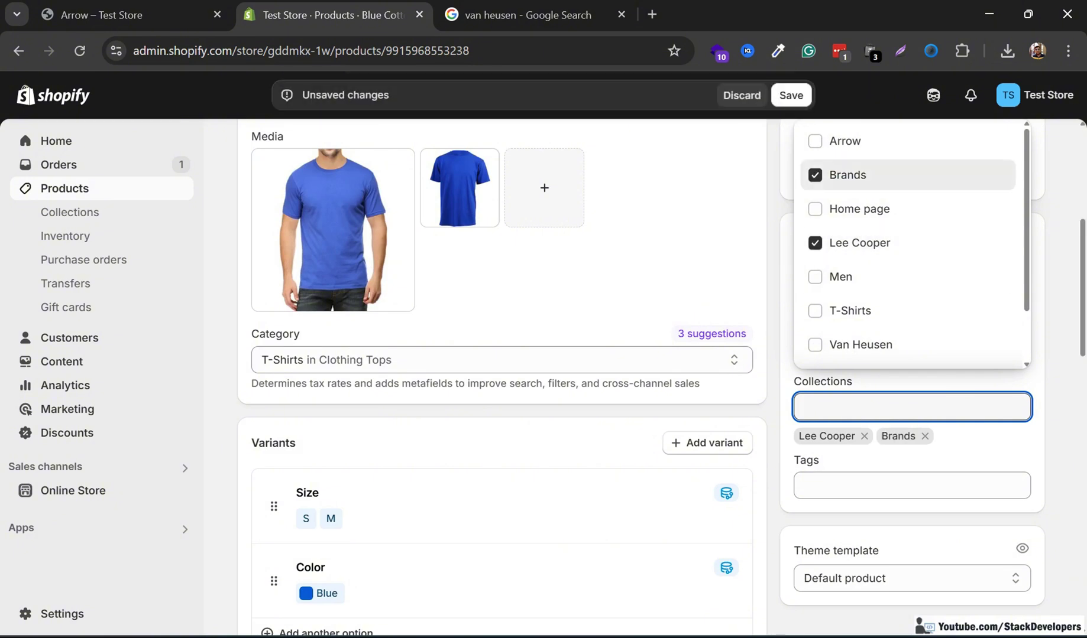
pyautogui.click(976, 447)
pyautogui.scroll(3, 976, 447)
pyautogui.scroll(3, 644, 379)
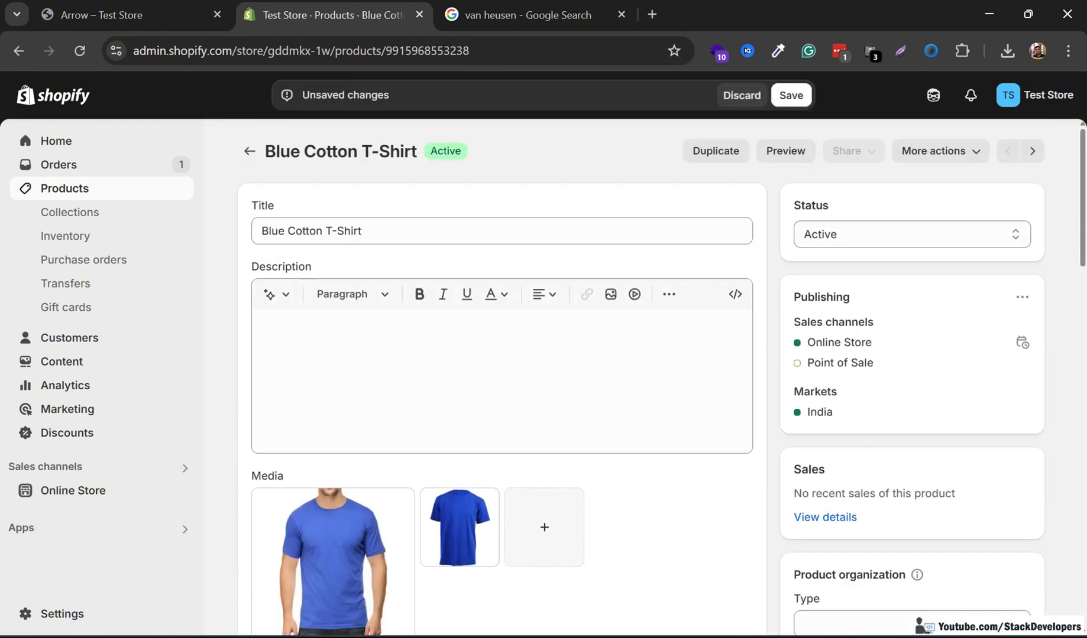
pyautogui.click(791, 95)
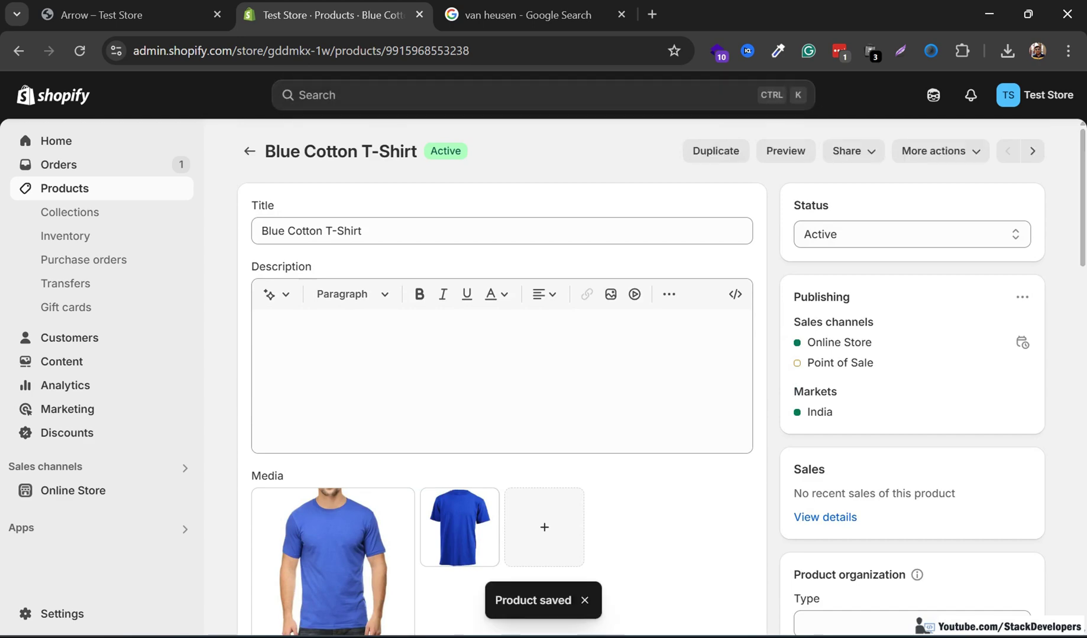
# Reload the storefront and view the products in the Lee Cooper collection under Brands
pyautogui.click(118, 15)
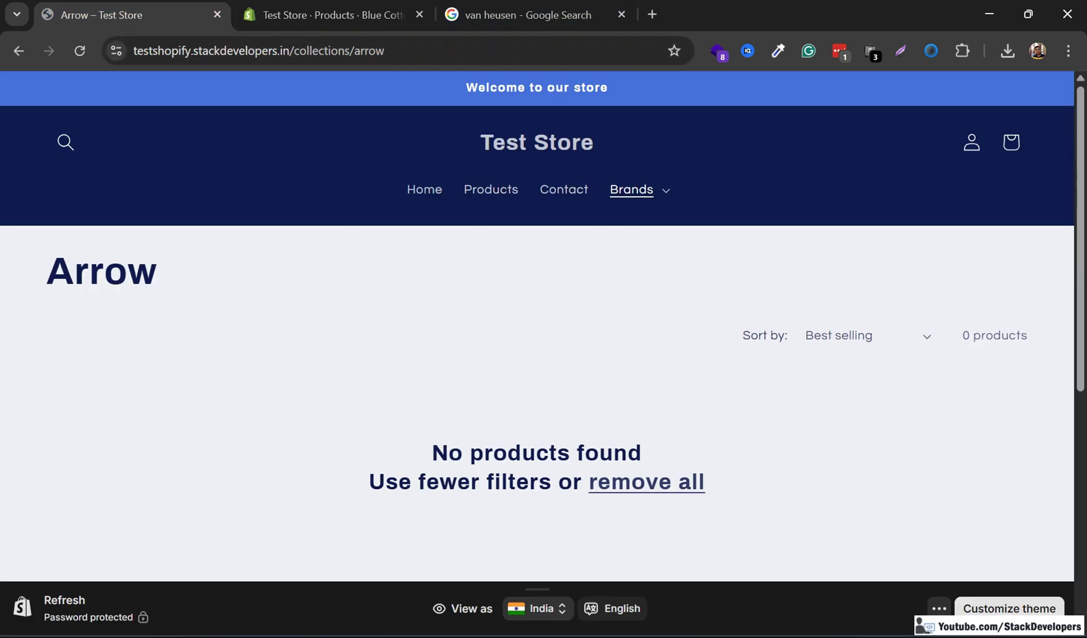
pyautogui.press('F5')
pyautogui.click(633, 190)
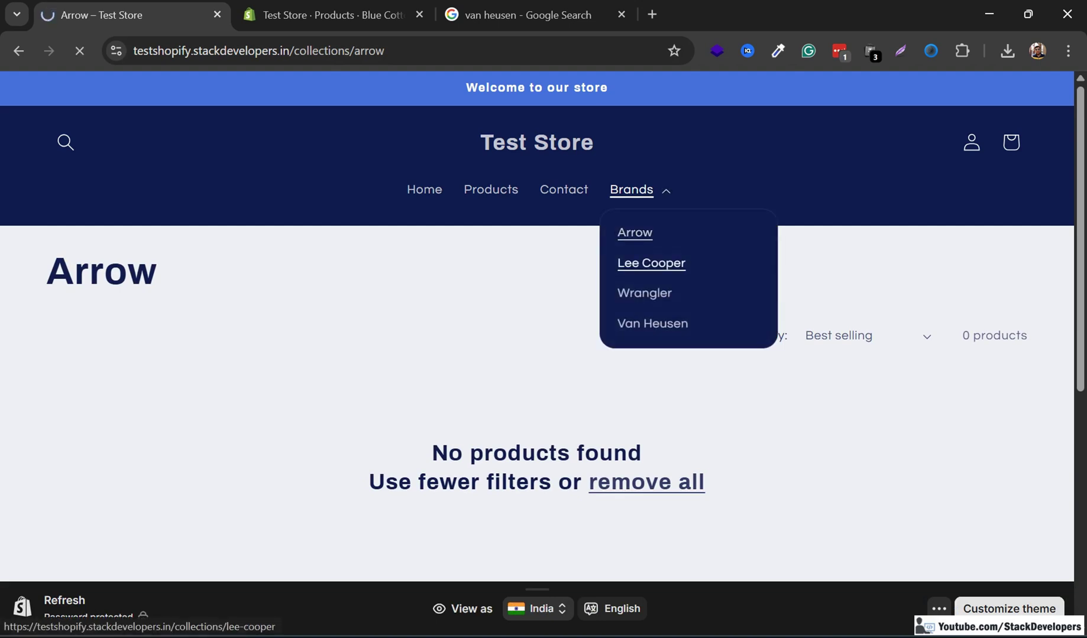
pyautogui.click(650, 263)
pyautogui.click(650, 263)
pyautogui.scroll(-4, 536, 325)
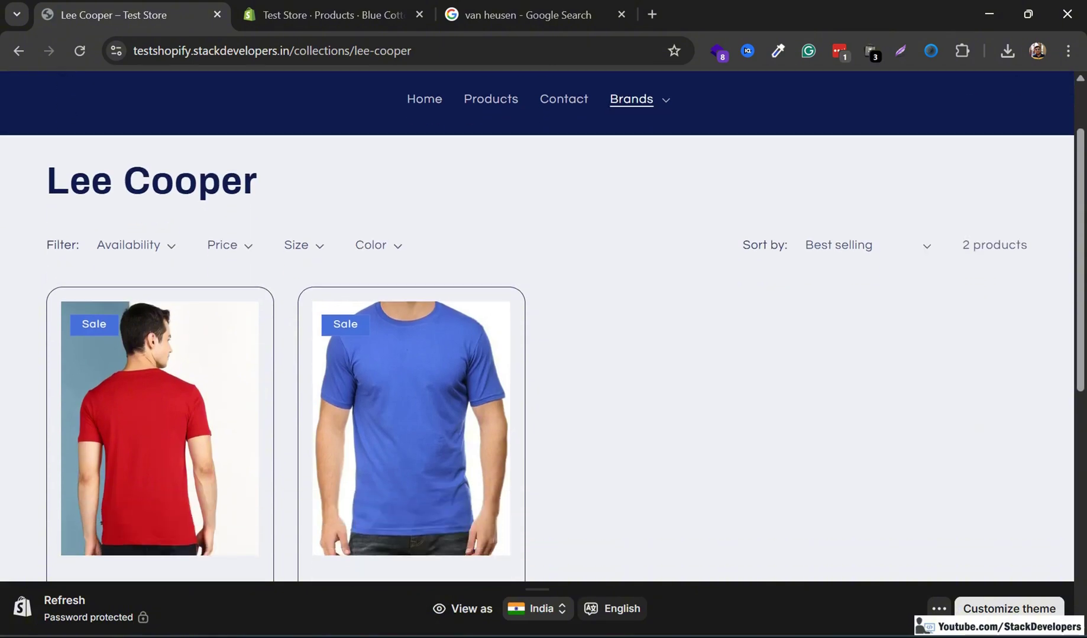
pyautogui.scroll(3, 414, 355)
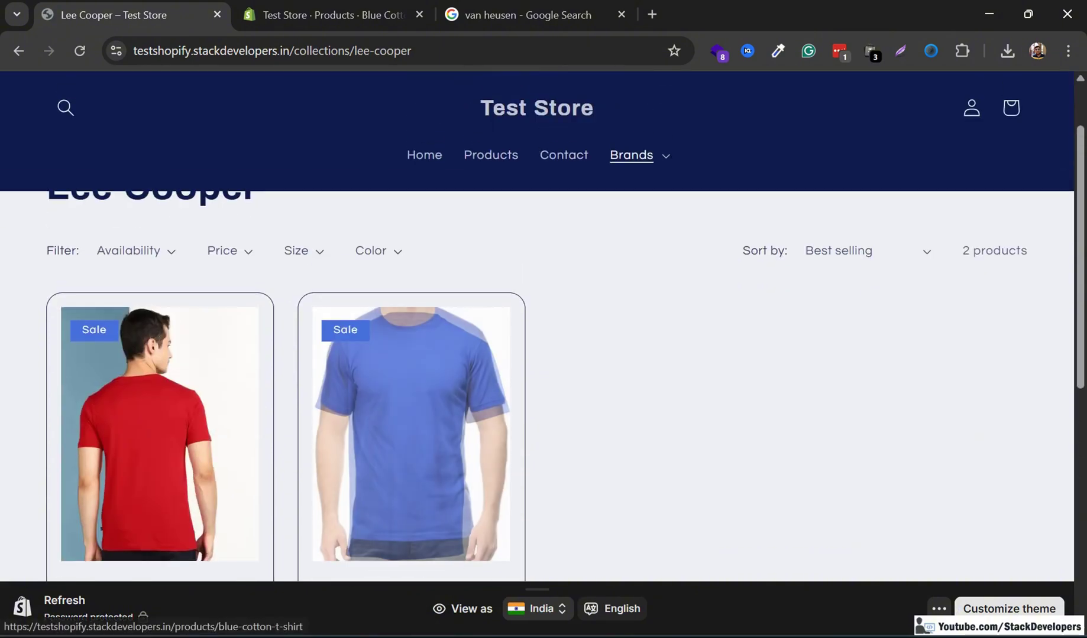
# In the Shopify admin, replace the Lee Cooper collection with Arrow on the Red T-Shirt product, and save the product
pyautogui.click(334, 14)
pyautogui.scroll(-3, 502, 354)
pyautogui.scroll(-4, 502, 379)
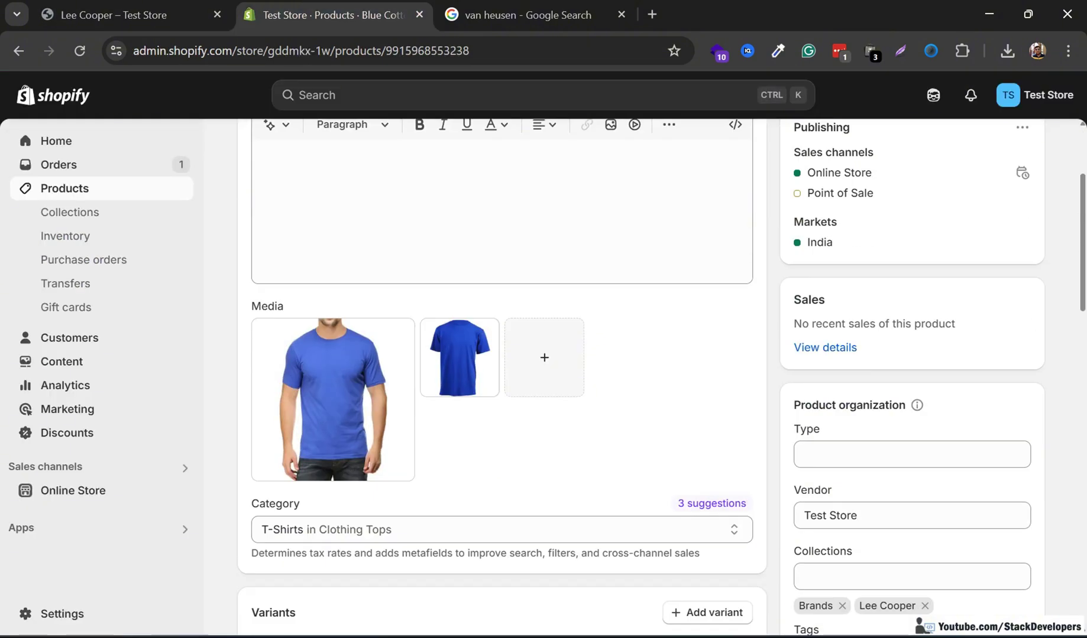
pyautogui.scroll(2, 503, 378)
pyautogui.scroll(5, 639, 378)
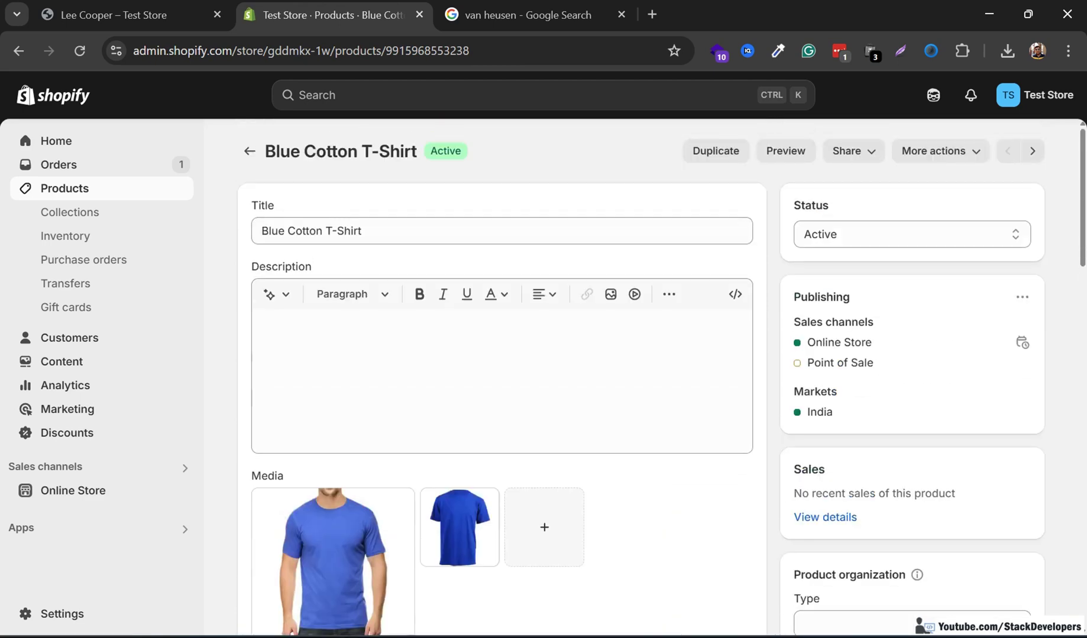
pyautogui.click(249, 151)
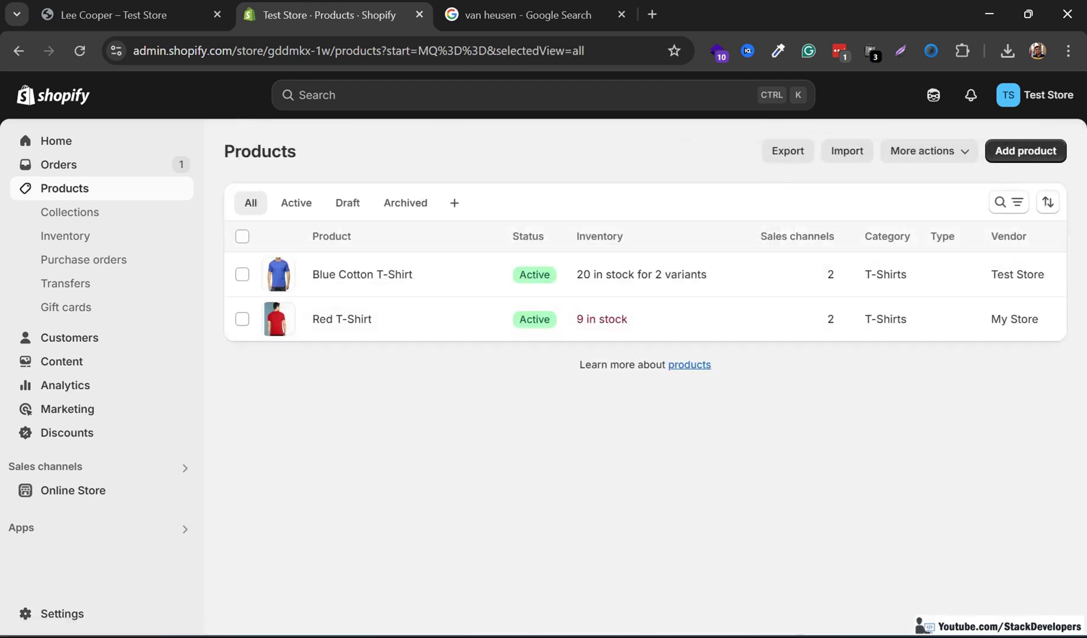
pyautogui.click(341, 320)
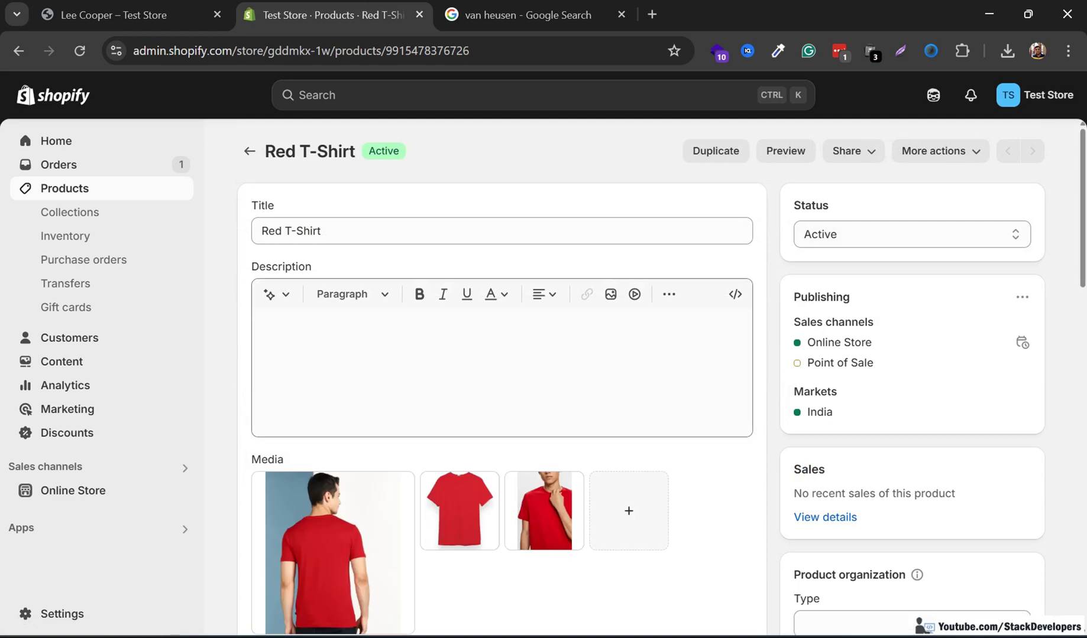
pyautogui.scroll(-4, 502, 378)
pyautogui.scroll(-3, 911, 413)
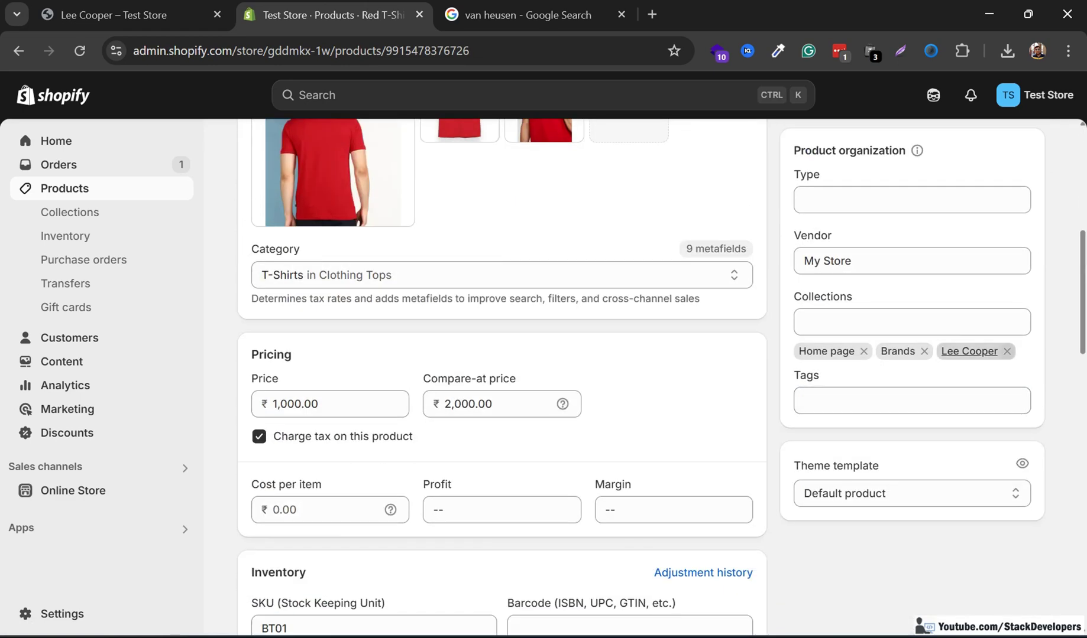
pyautogui.click(1006, 352)
pyautogui.click(910, 322)
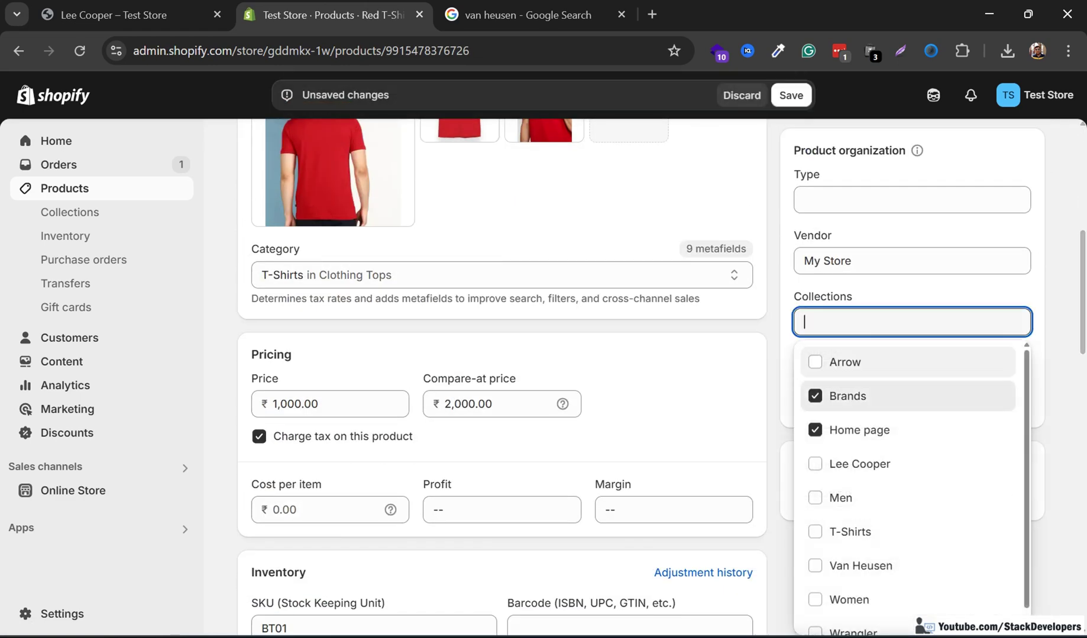
pyautogui.click(816, 362)
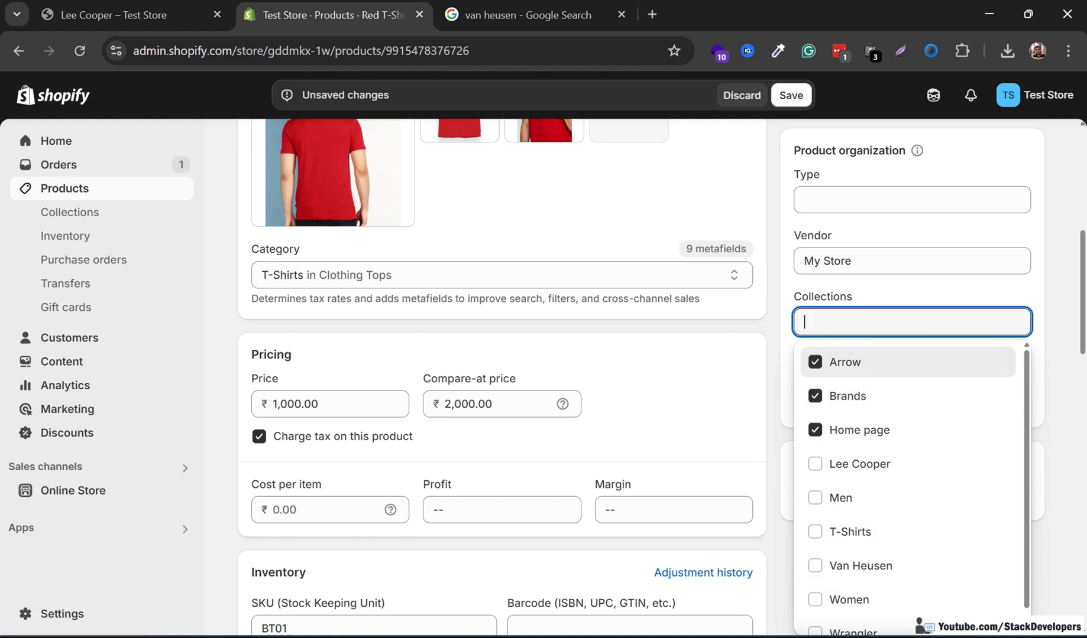
pyautogui.click(910, 260)
pyautogui.click(1063, 278)
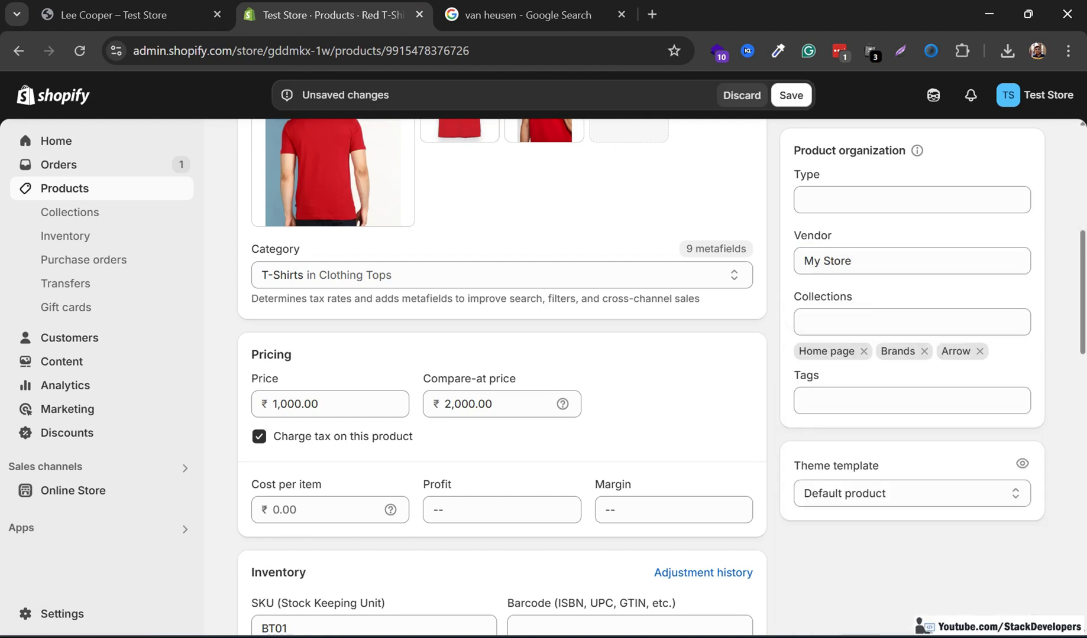
pyautogui.click(791, 95)
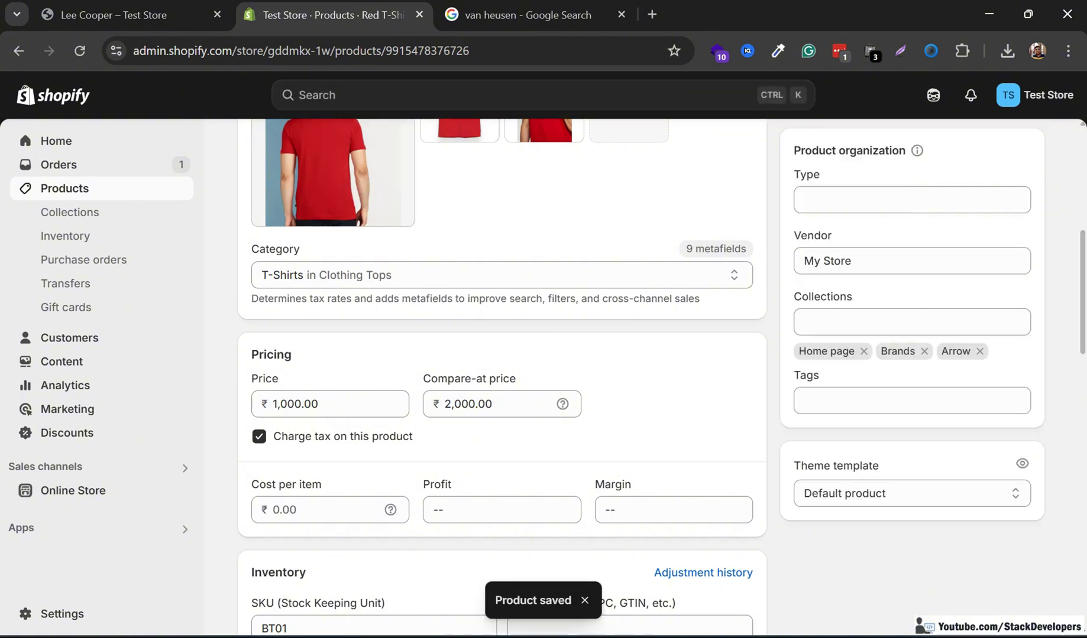
# Reload the Lee Cooper collection page on the storefront and review its product list
pyautogui.click(113, 15)
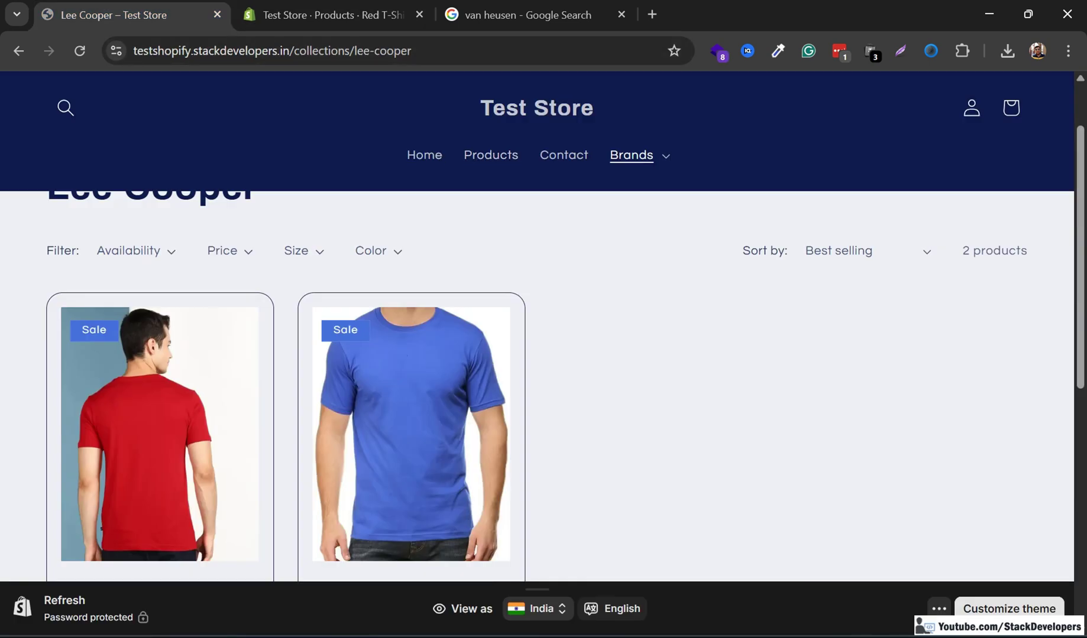
pyautogui.press('F5')
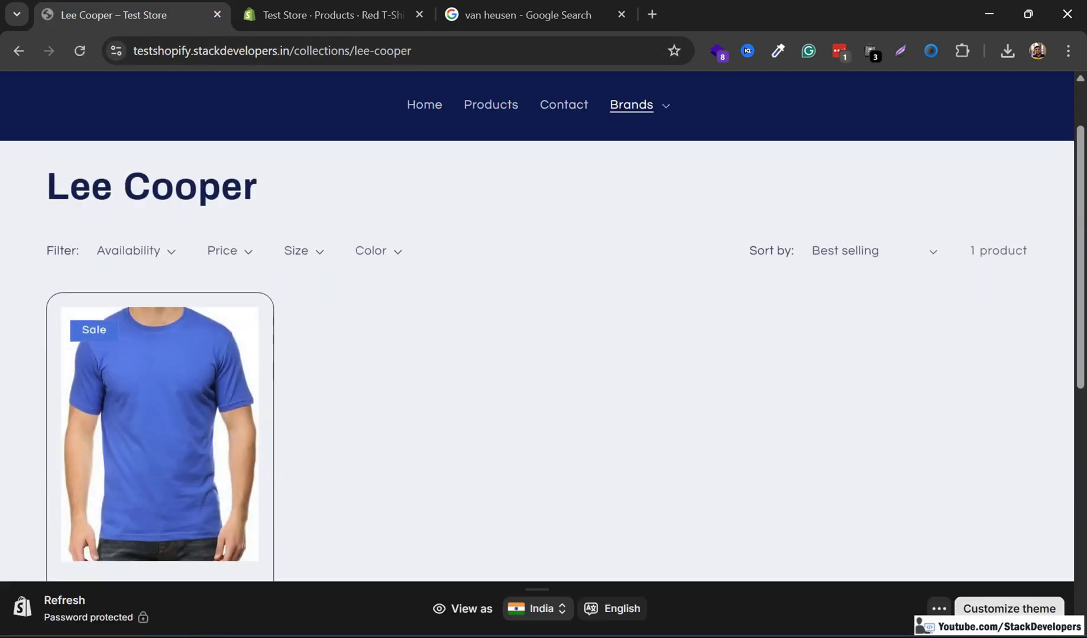
pyautogui.scroll(-2, 160, 384)
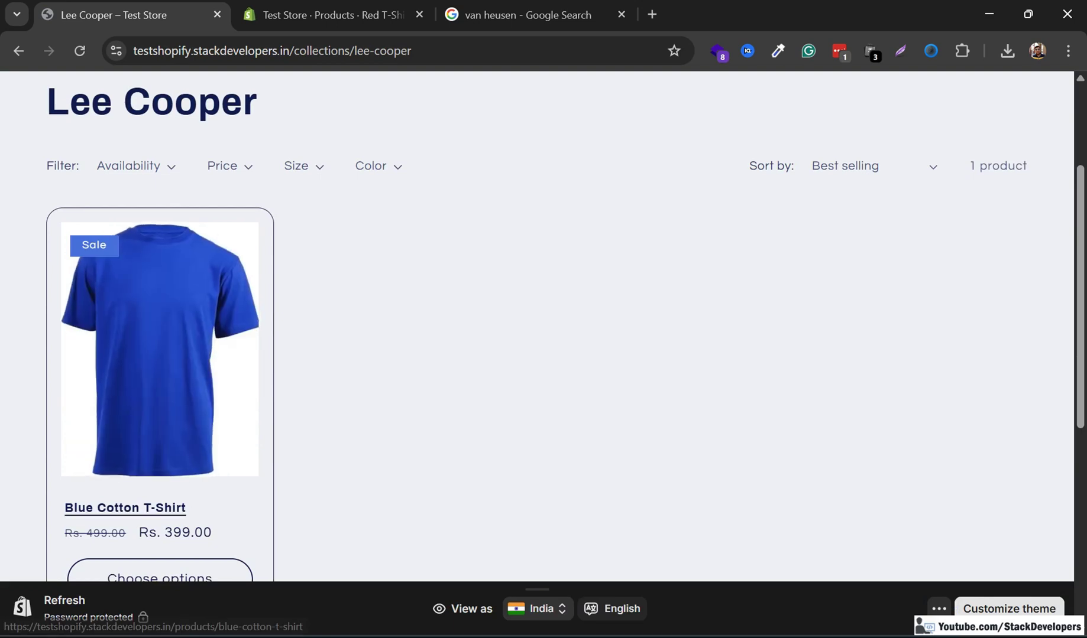
pyautogui.scroll(3, 301, 166)
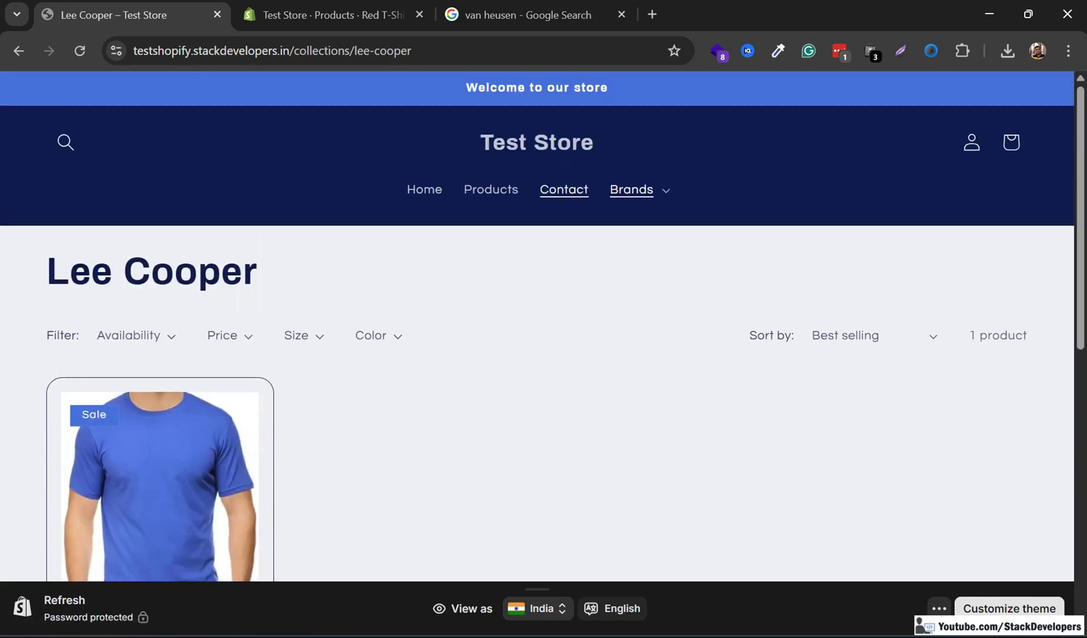
# Open the Arrow collection from the storefront's Brands menu and review its products
pyautogui.click(631, 189)
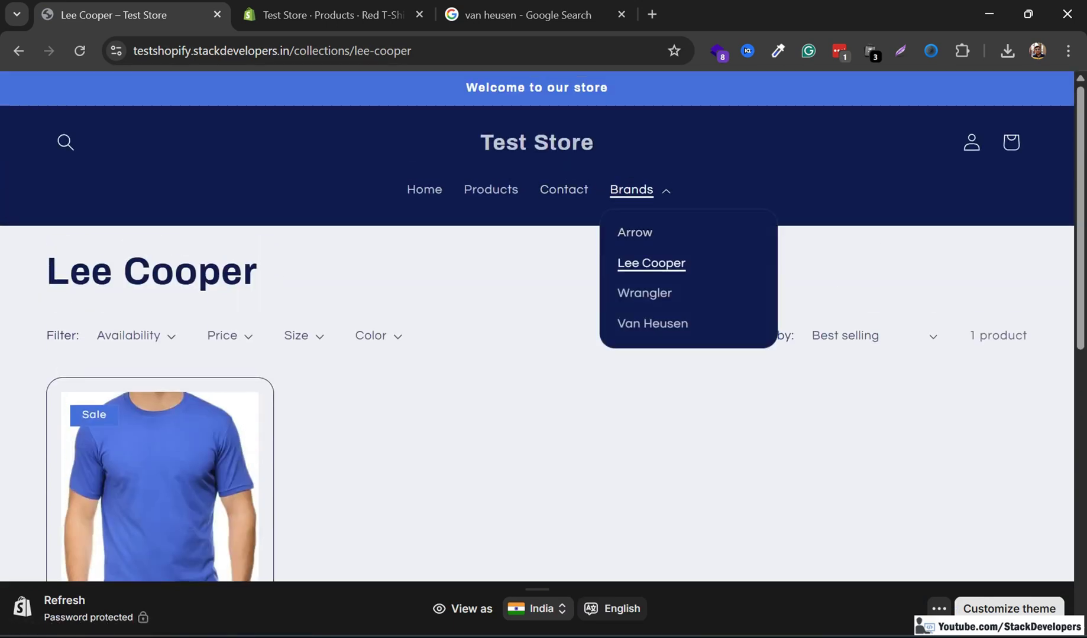
pyautogui.click(652, 324)
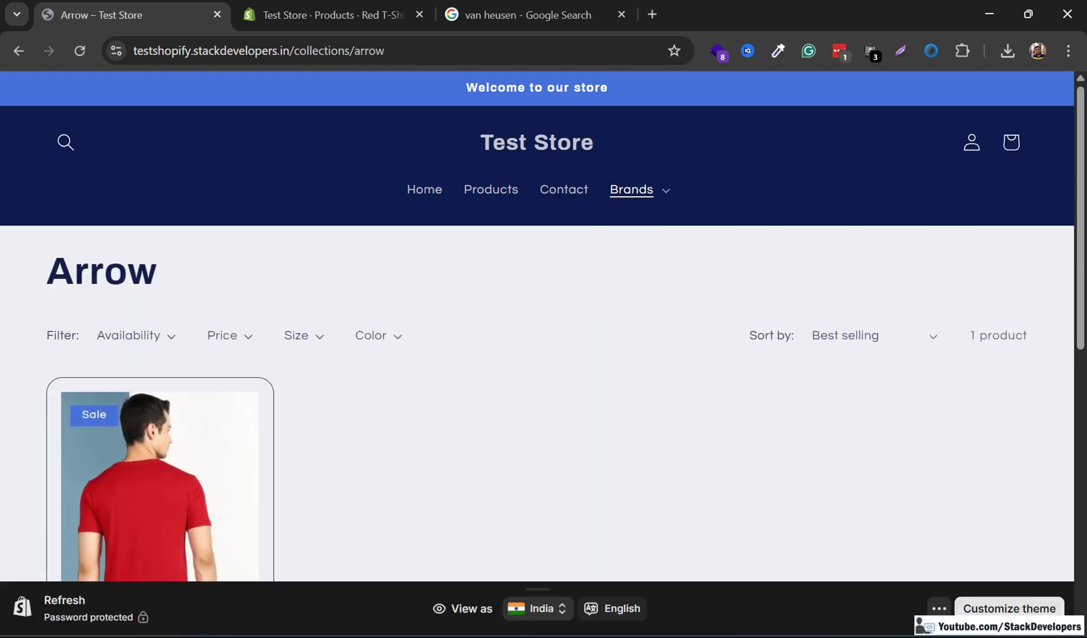
pyautogui.scroll(-2, 537, 355)
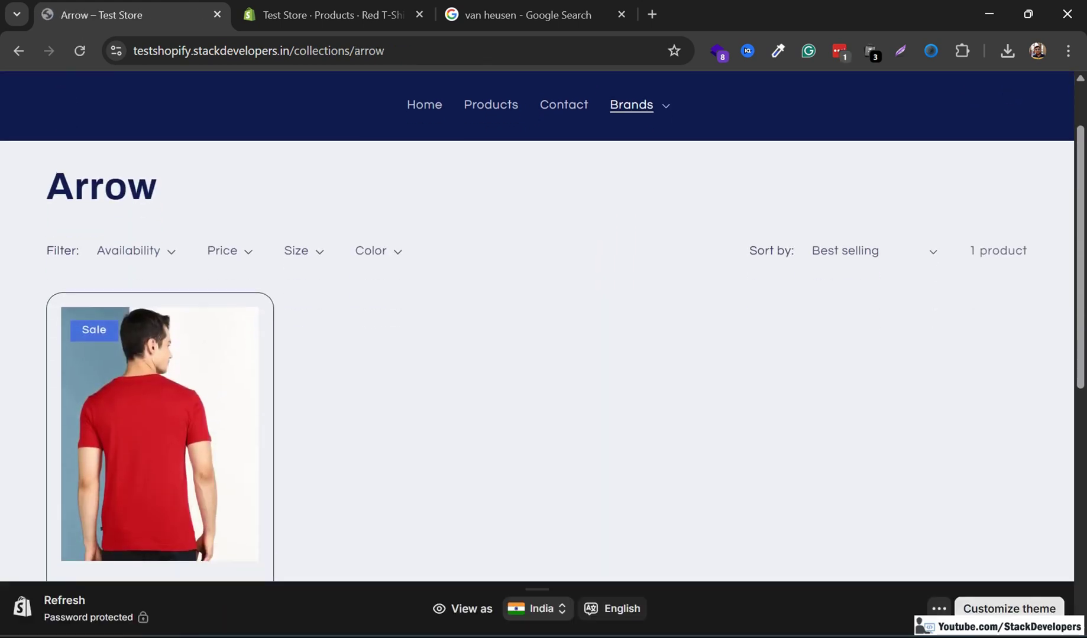
pyautogui.scroll(2, 537, 355)
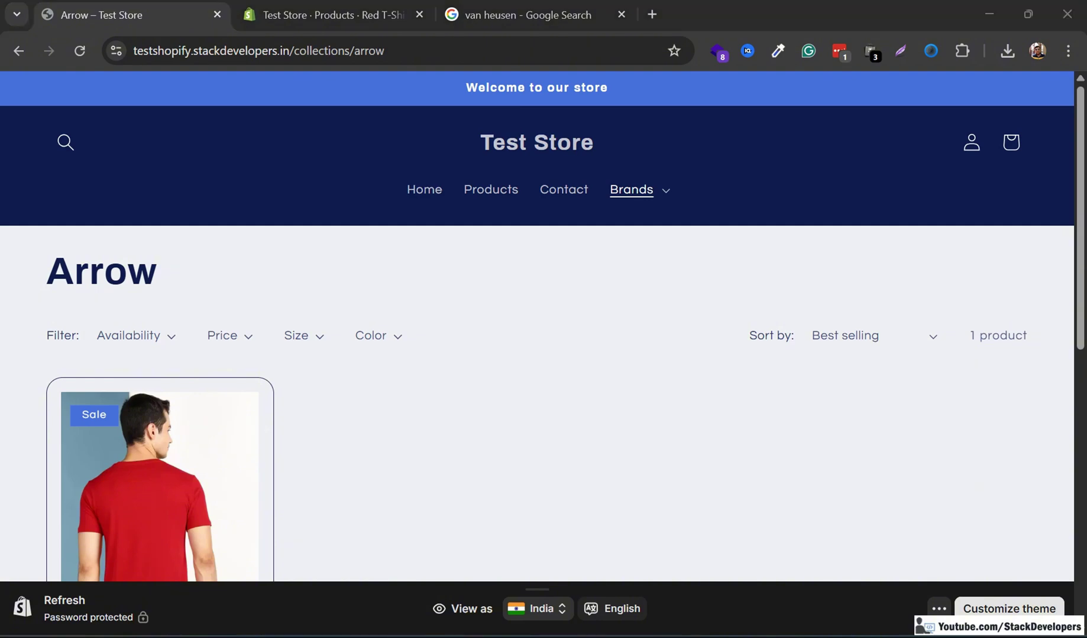
# Switch to OneNote and read through the steps on the Launch Shopify E-commerce Store in 30 Min page
pyautogui.hotkey('alt', 'Tab')
pyautogui.click(212, 150)
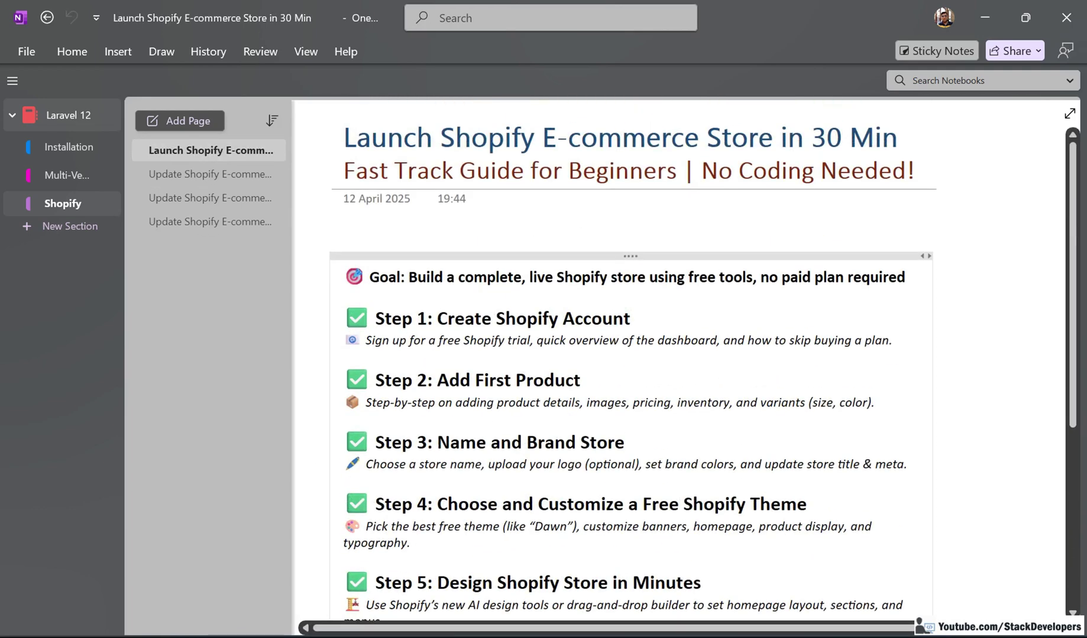
pyautogui.scroll(-2, 630, 413)
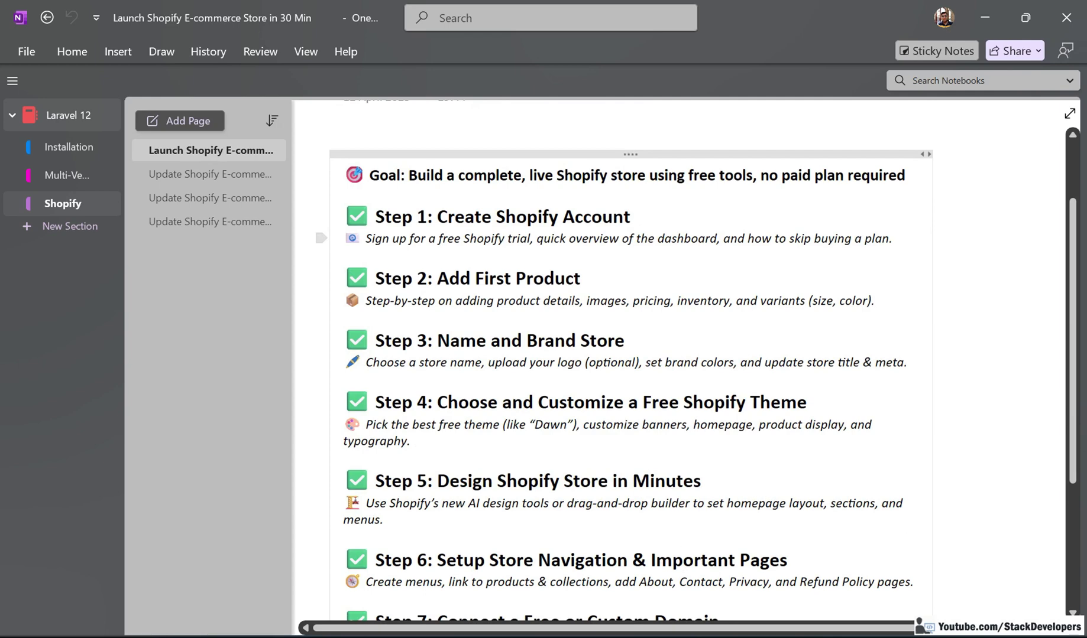
pyautogui.scroll(-5, 630, 360)
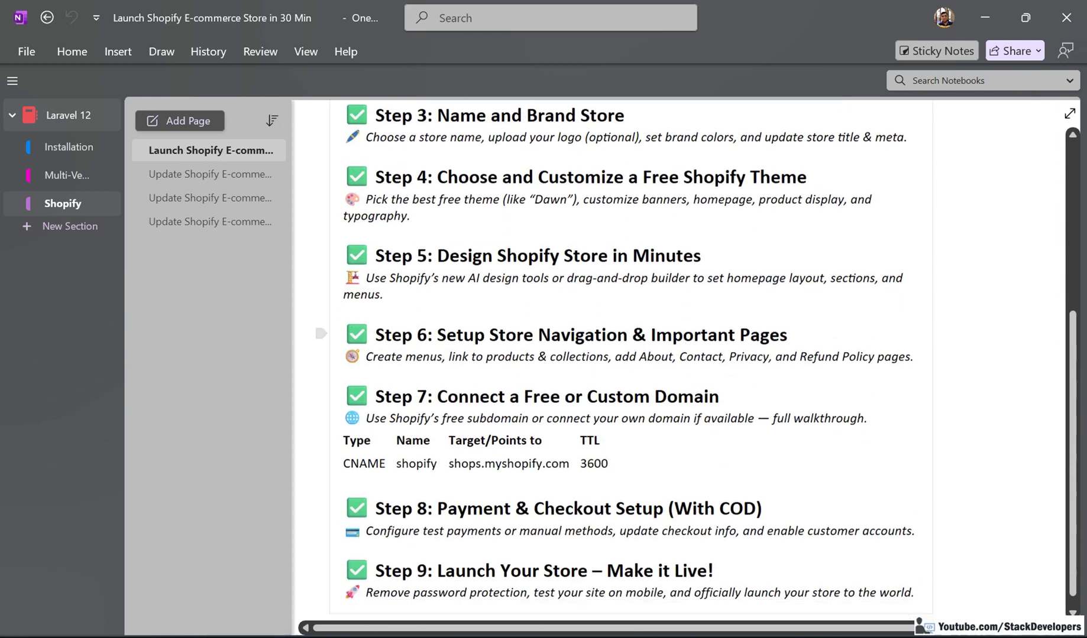
pyautogui.scroll(-2, 683, 255)
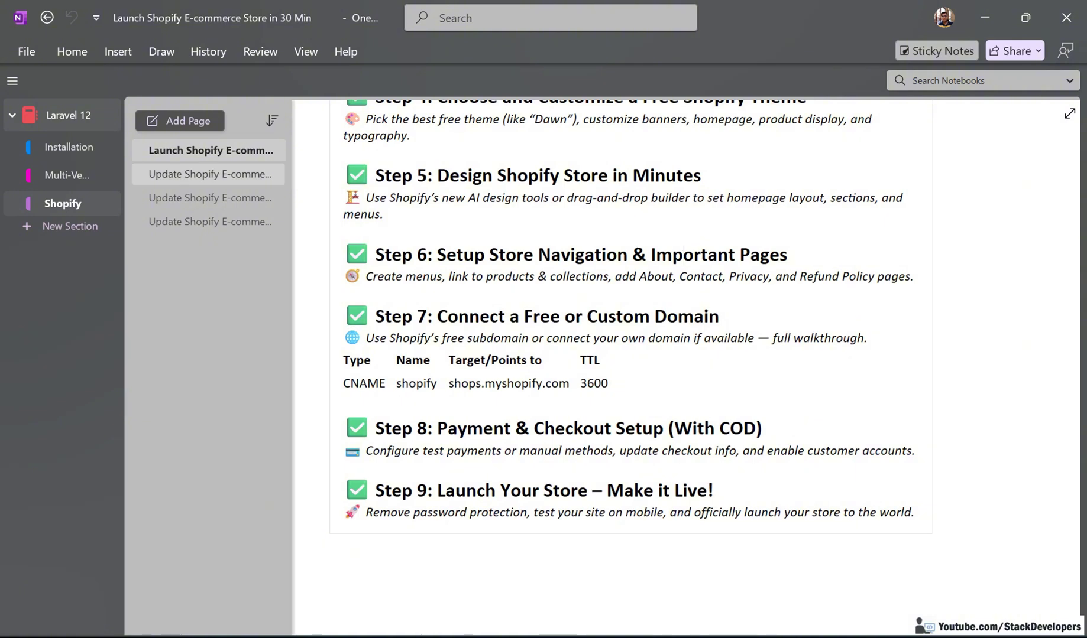
# Open the Update Shopify E-commerce Store #2 notes page and read its topics through to the Bonus Tips
pyautogui.click(228, 175)
pyautogui.scroll(-2, 671, 253)
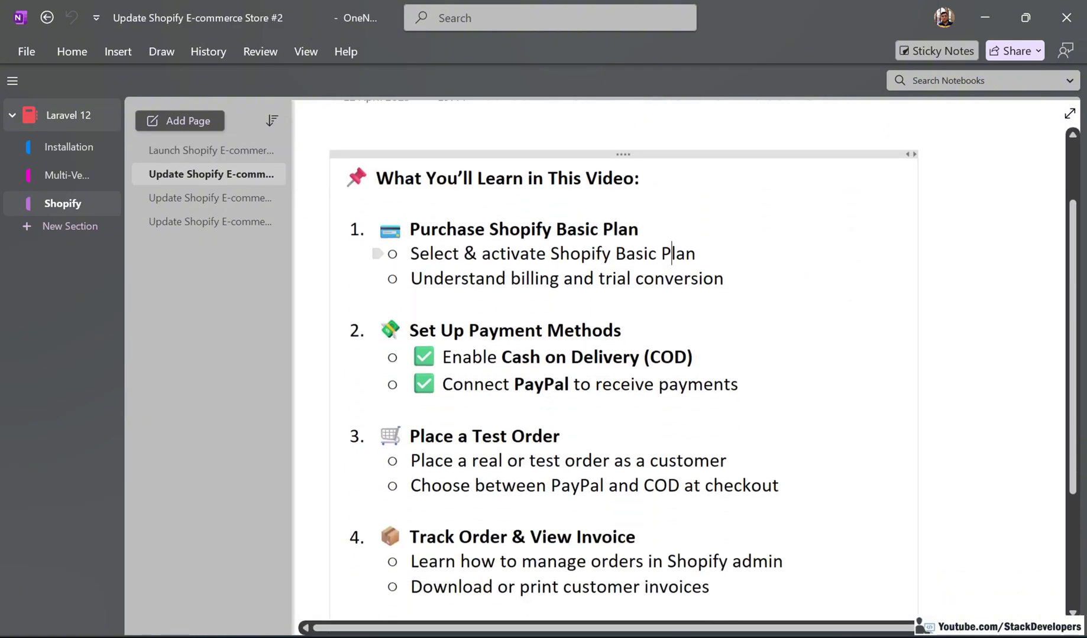
pyautogui.scroll(-2, 672, 253)
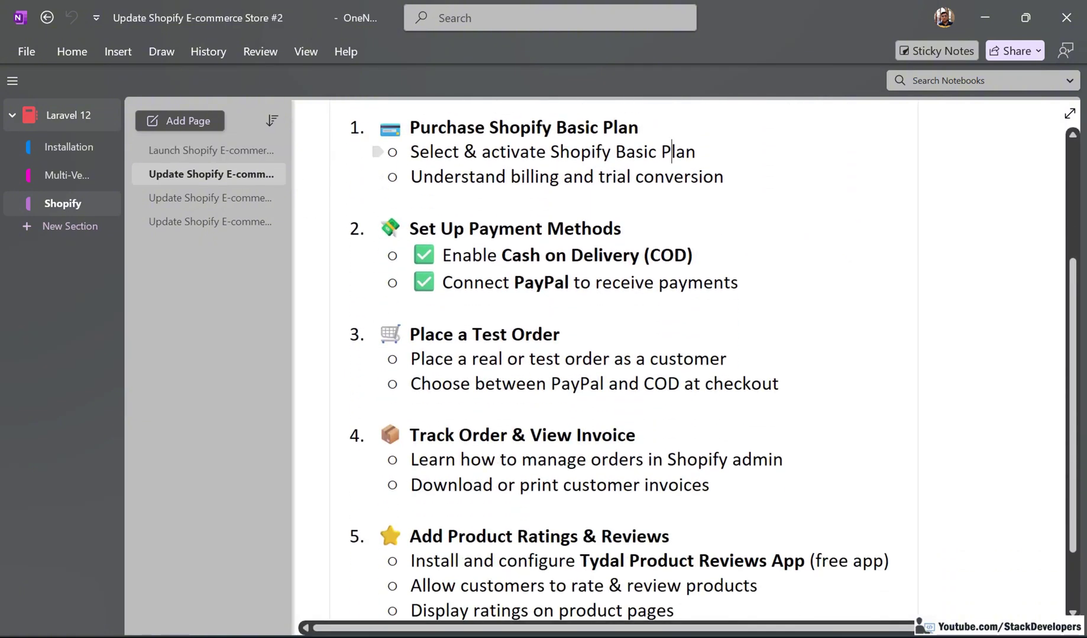
pyautogui.scroll(-2, 671, 253)
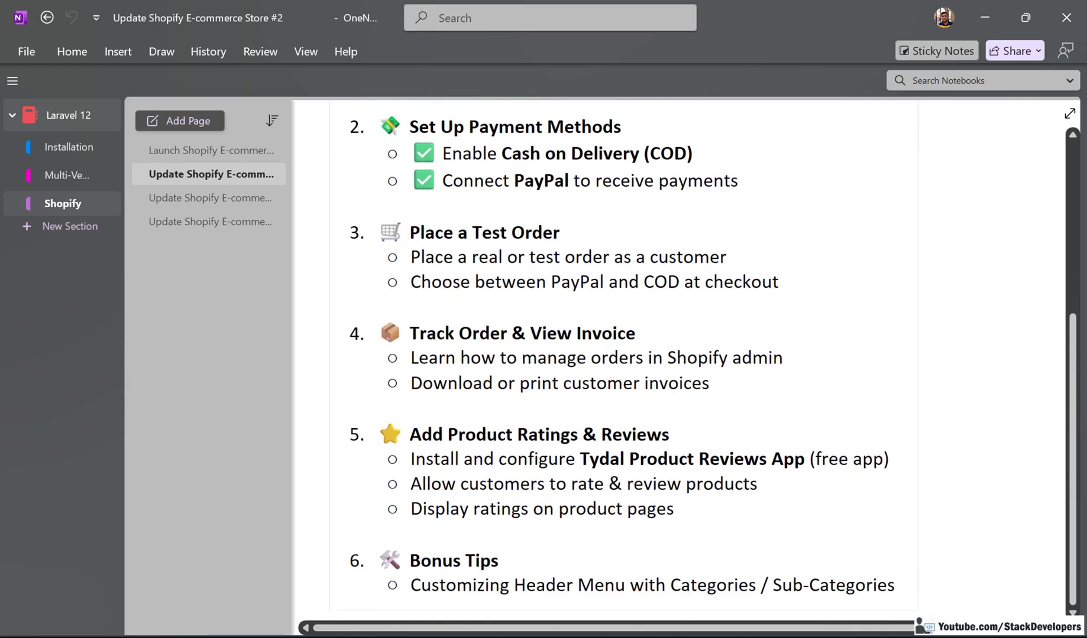
pyautogui.scroll(-4, 672, 354)
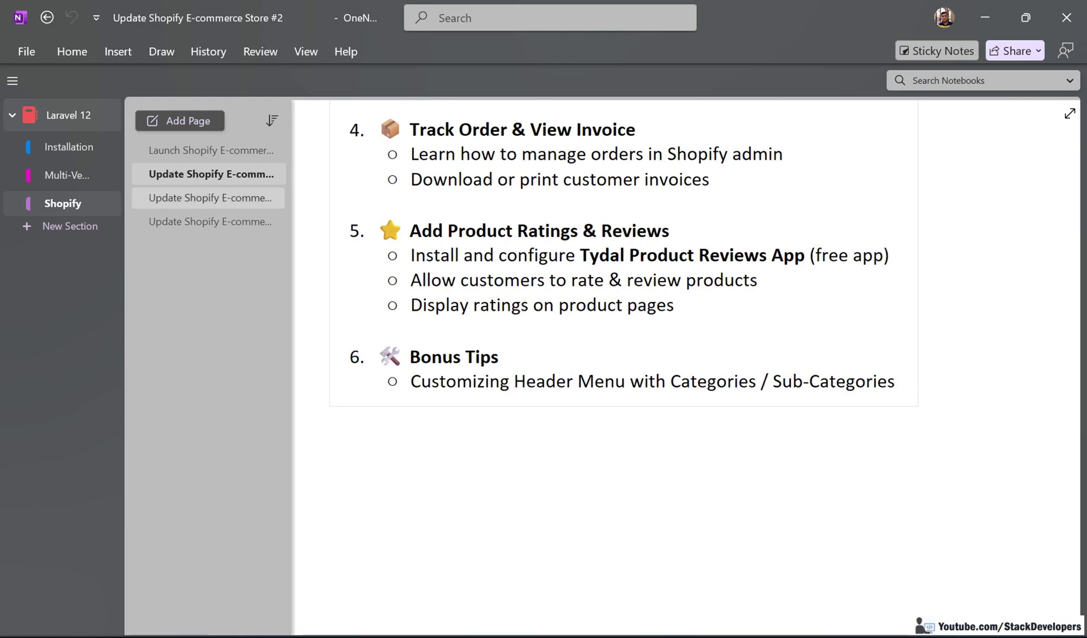
# Open the Update Shopify E-commerce Store #3 notes page and read its topics through to the Bonus Tips
pyautogui.click(210, 197)
pyautogui.scroll(-2, 496, 482)
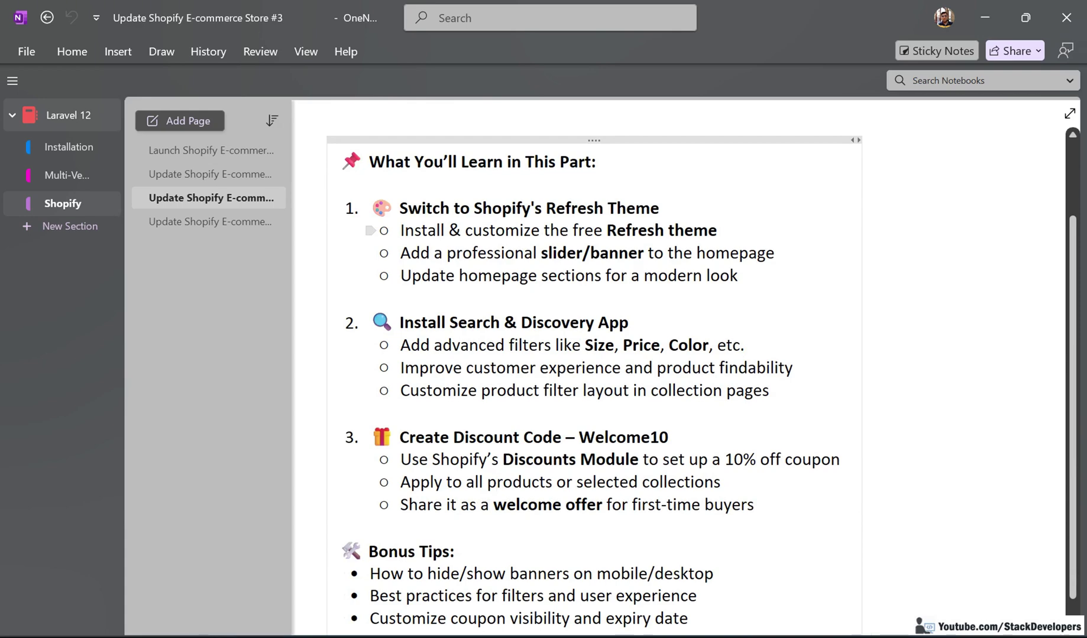
pyautogui.scroll(-2, 594, 366)
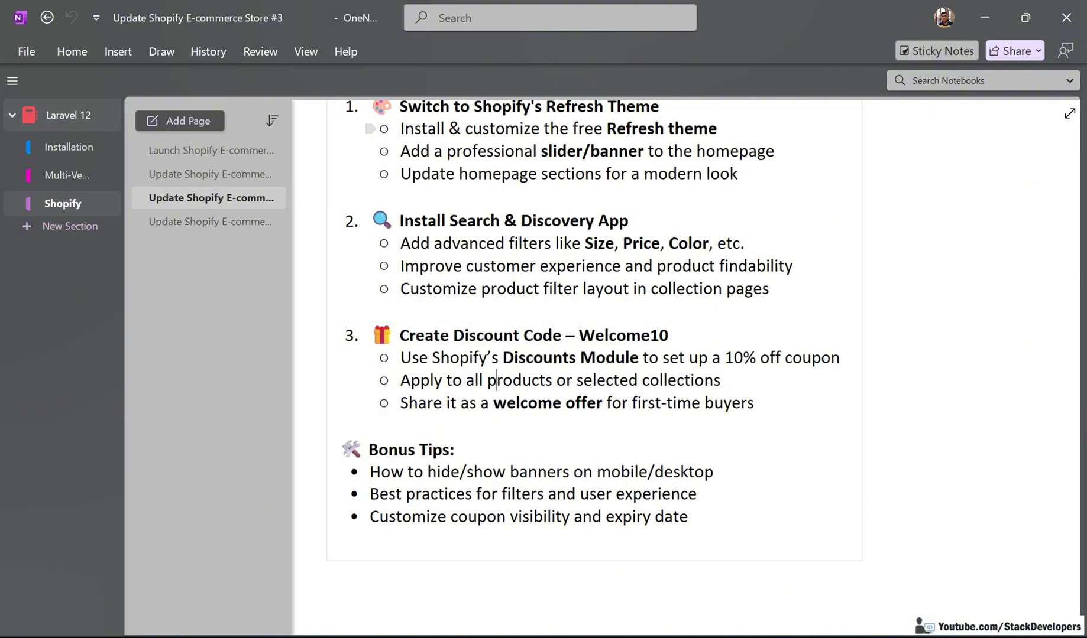
pyautogui.scroll(-4, 594, 355)
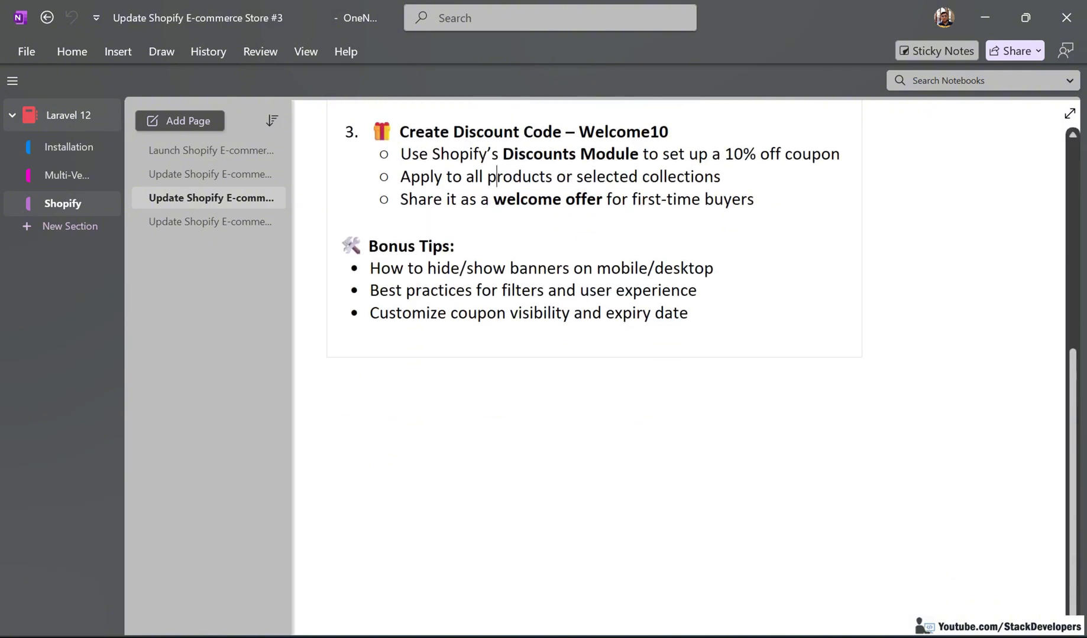
# Open the Update Shopify E-commerce Store #4 notes page on creating a brand page and compare it with the storefront's Arrow collection
pyautogui.click(211, 221)
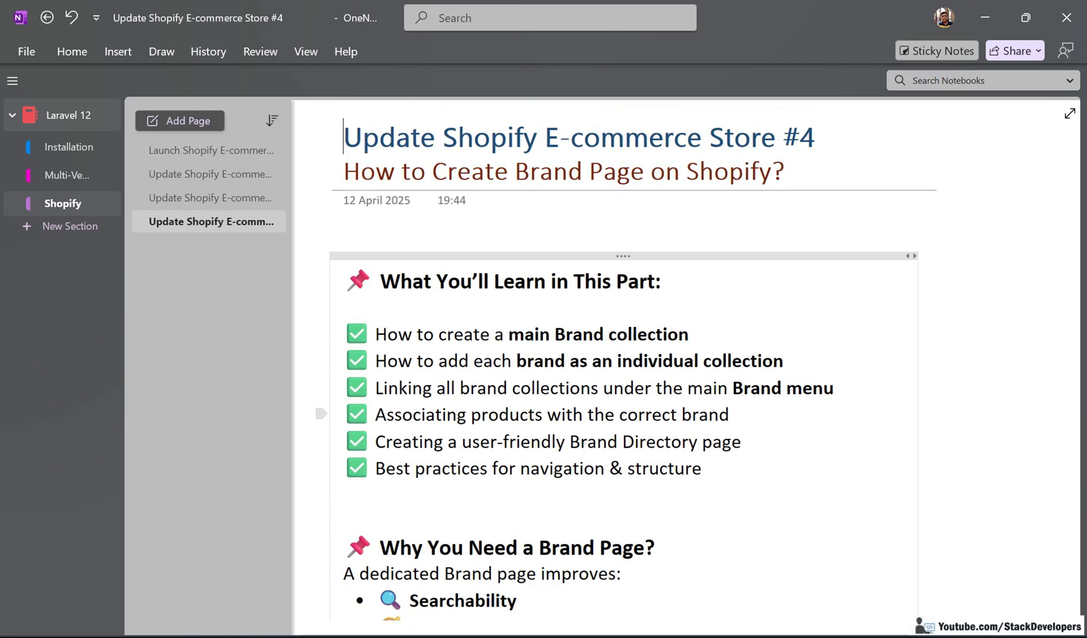
pyautogui.hotkey('alt', 'Tab')
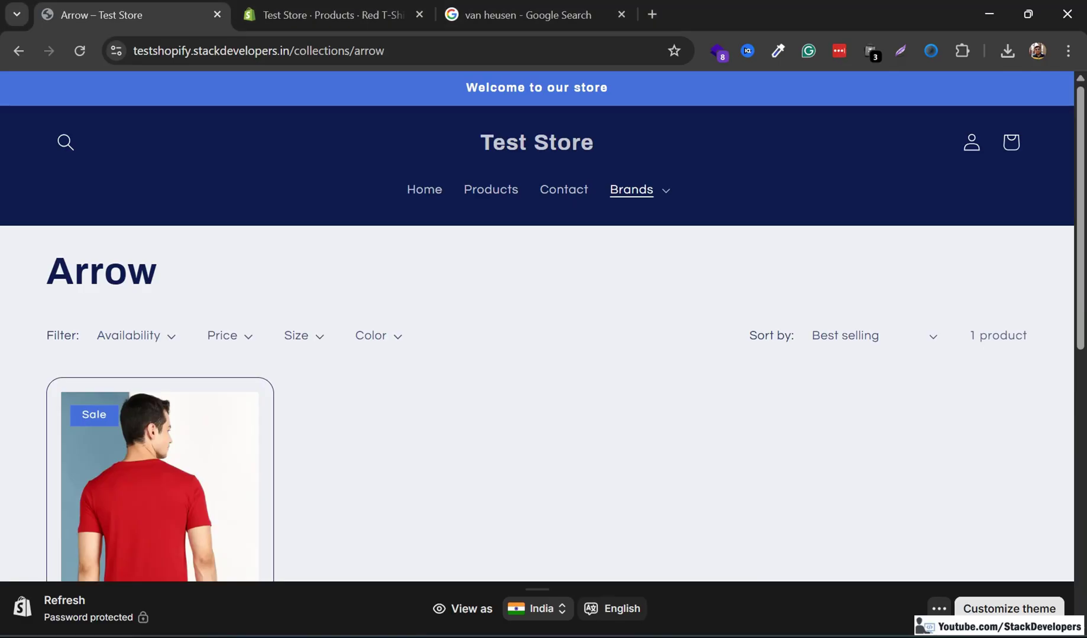
pyautogui.hotkey('alt', 'Tab')
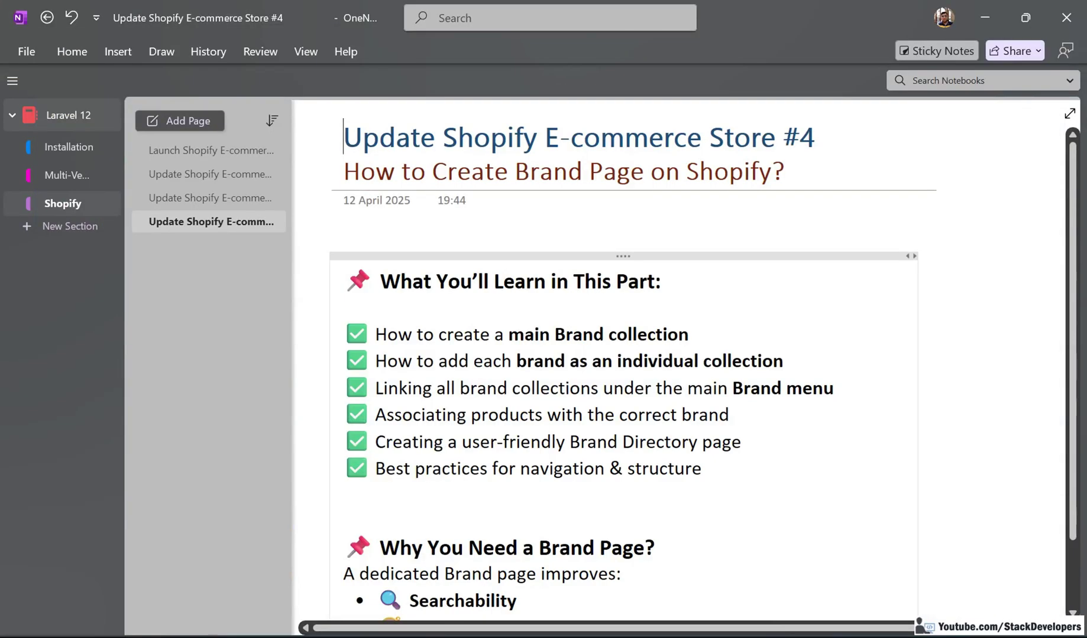